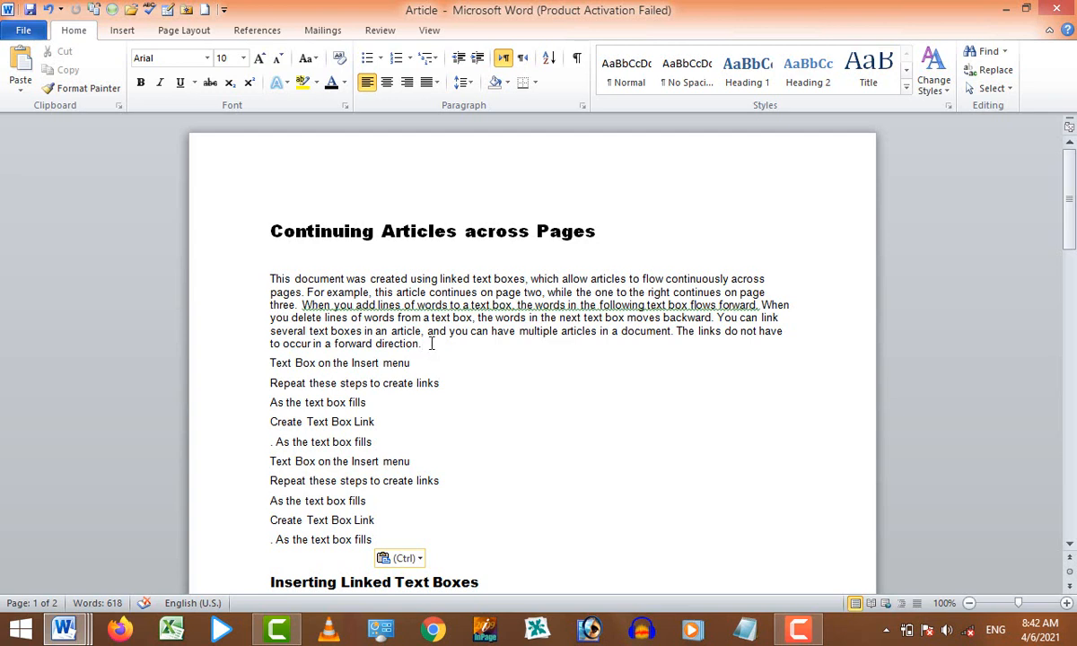
Cut the sentence "The links do not have to occur in a forward direction." from the end of the opening paragraph
drag(432, 347, 680, 325)
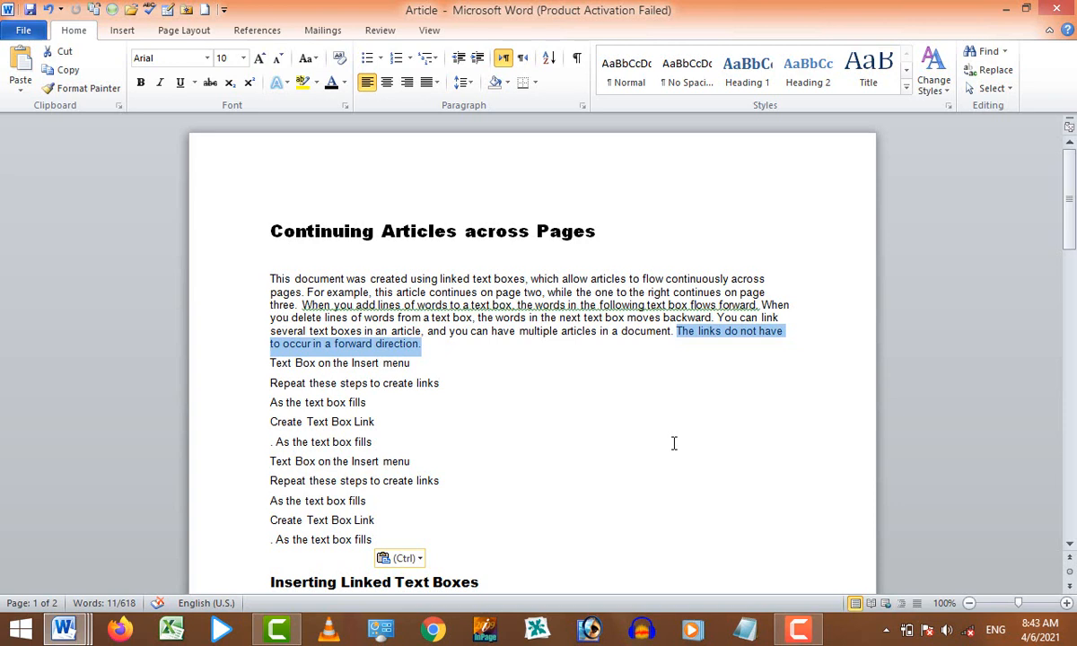
key(ctrl)
key(Escape)
key(ctrl+x)
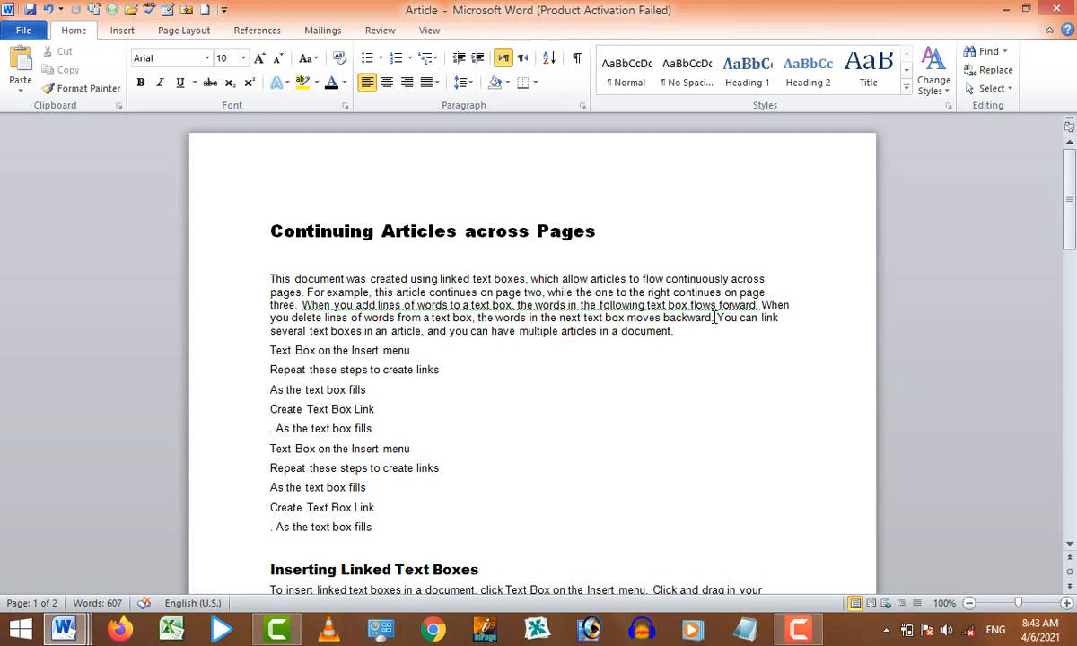
Move the opening paragraph's last sentence, starting "You can link several text boxes", to a new line under the first "Inserting Linked Text Boxes" heading
drag(715, 318, 721, 333)
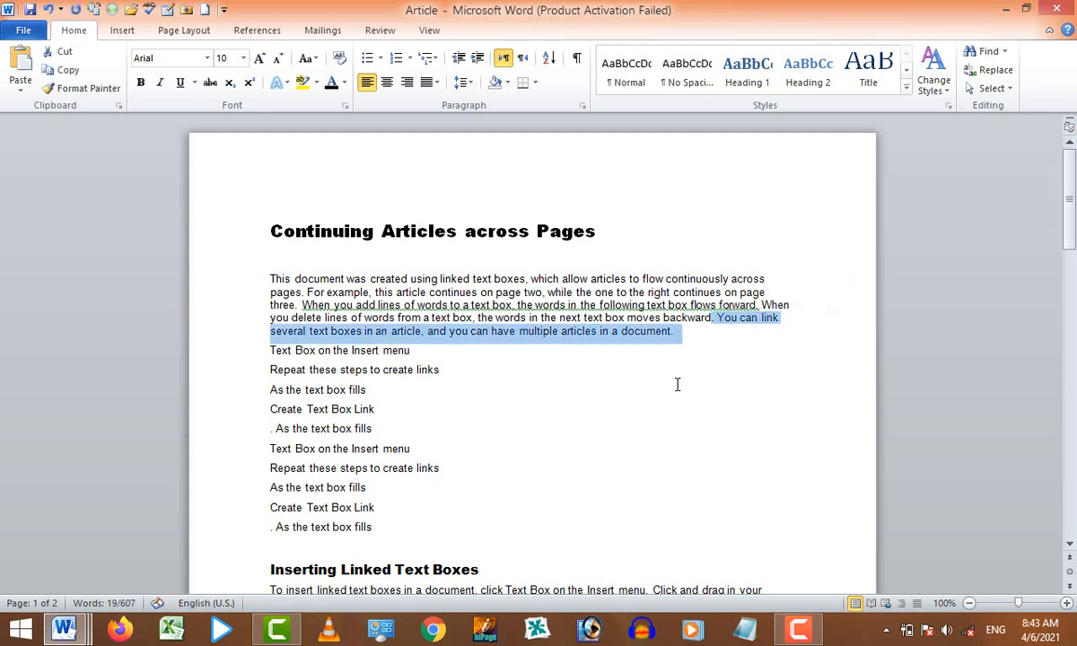
drag(1070, 199, 1071, 213)
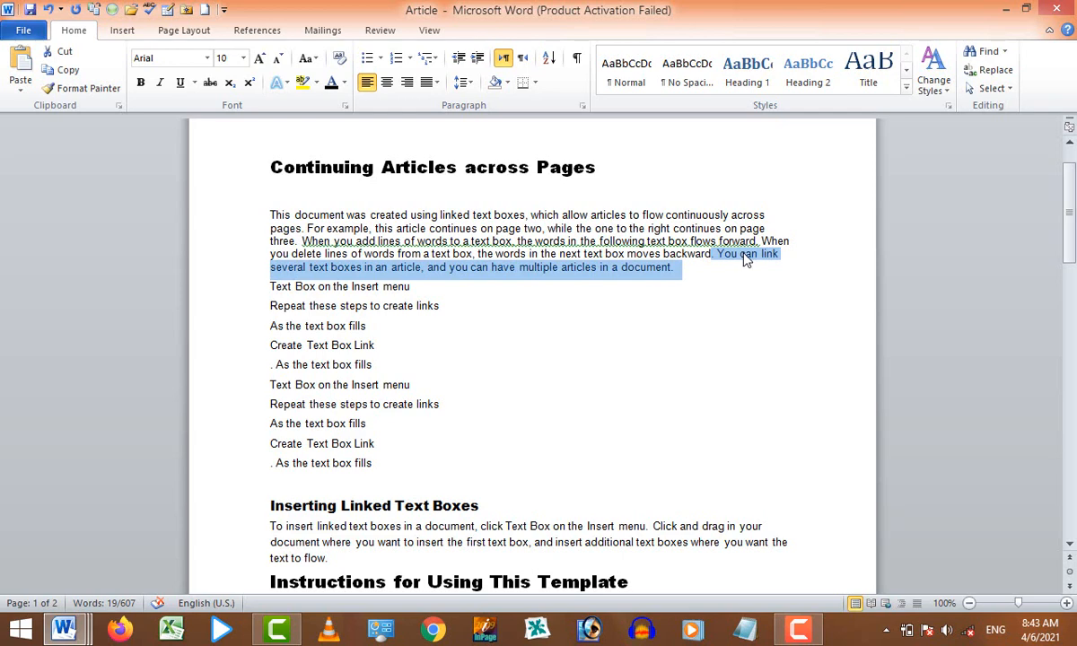
key(Delete)
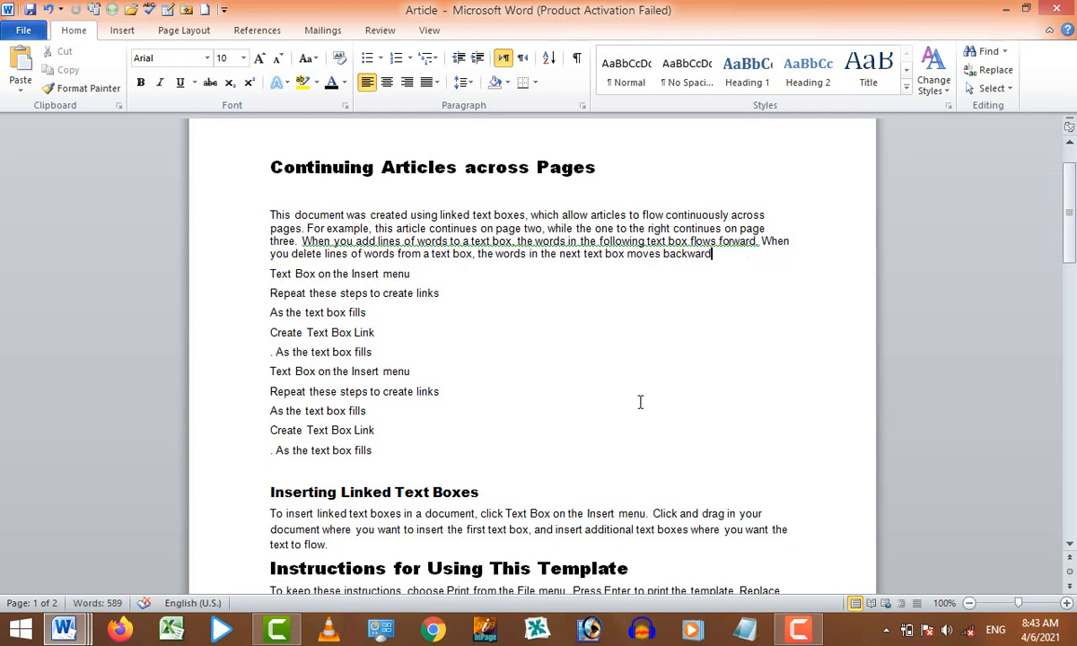
click(483, 489)
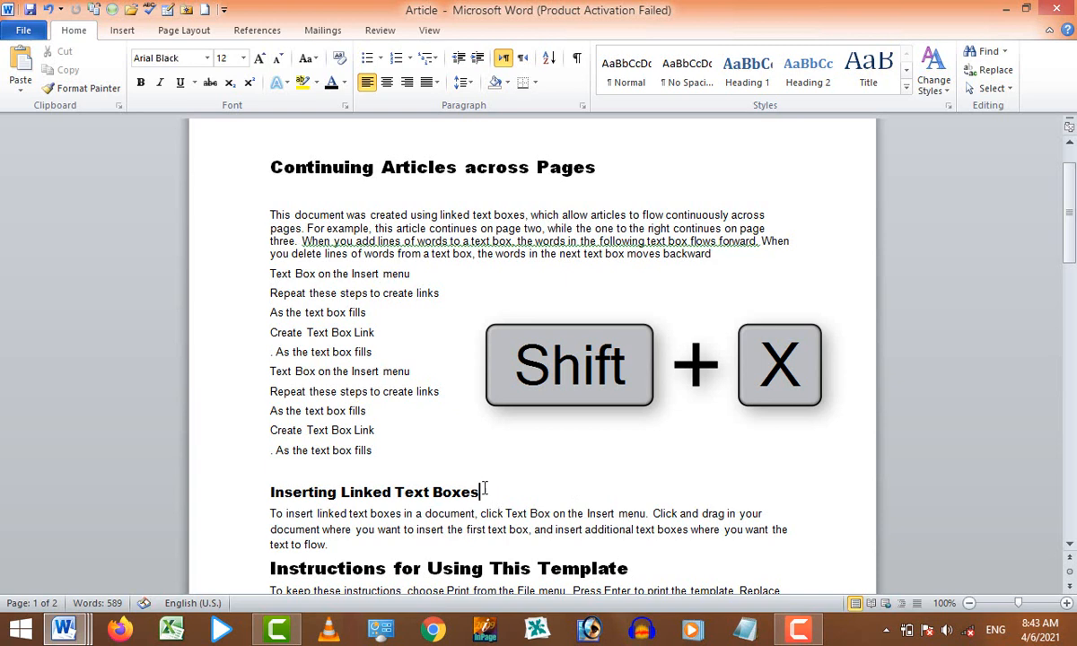
key(Return)
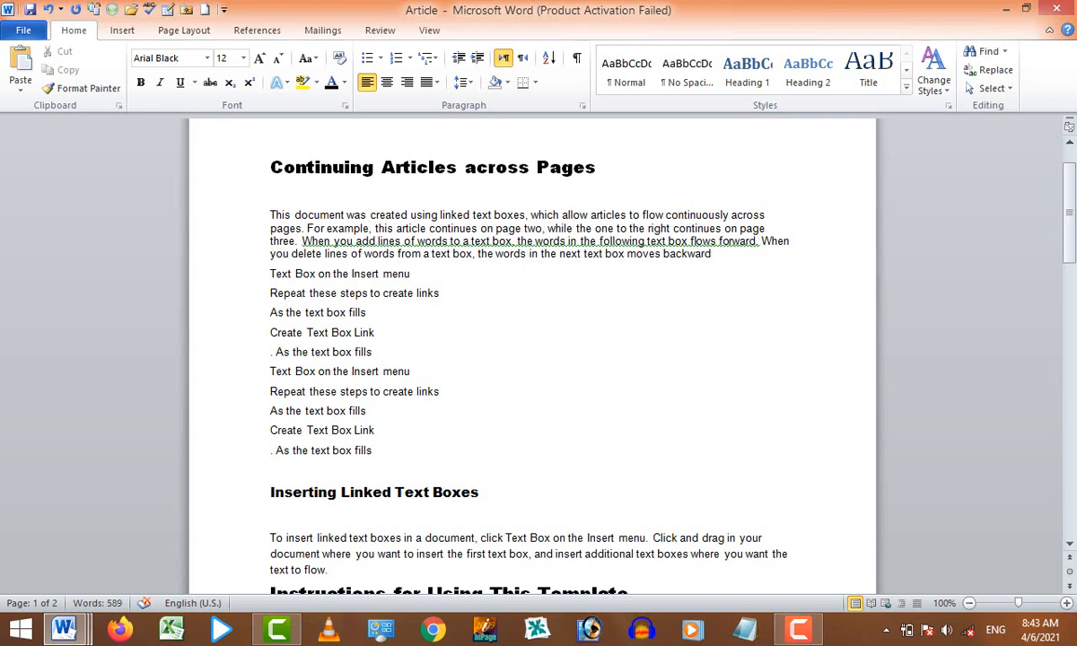
key(ctrl+v)
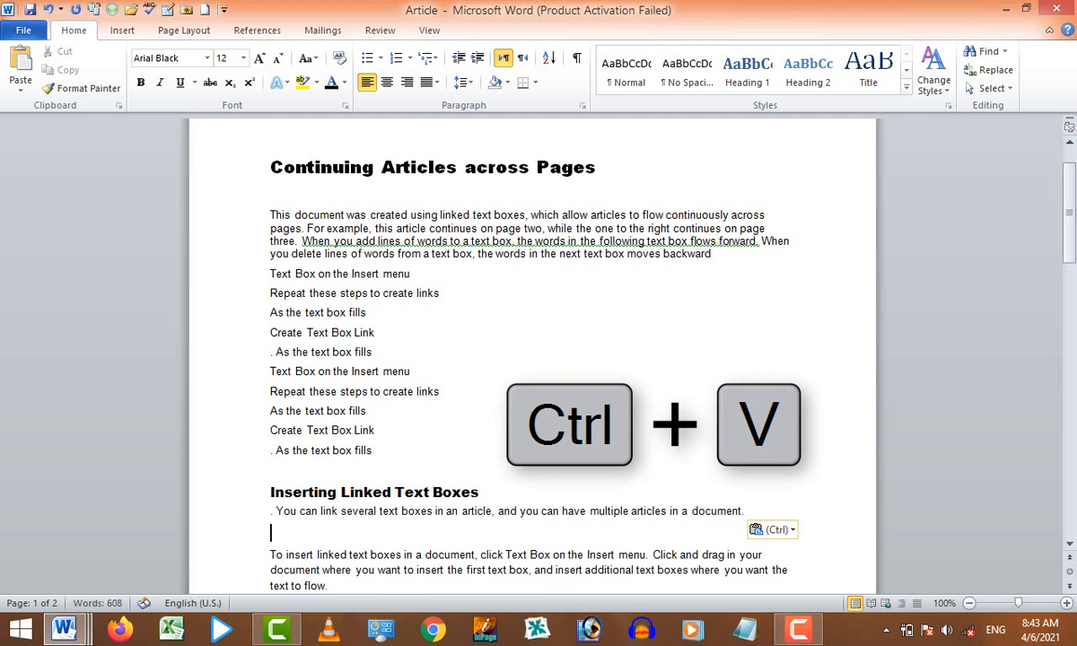
Add a period after "backward" at the end of the opening paragraph
double_click(718, 256)
click(717, 259)
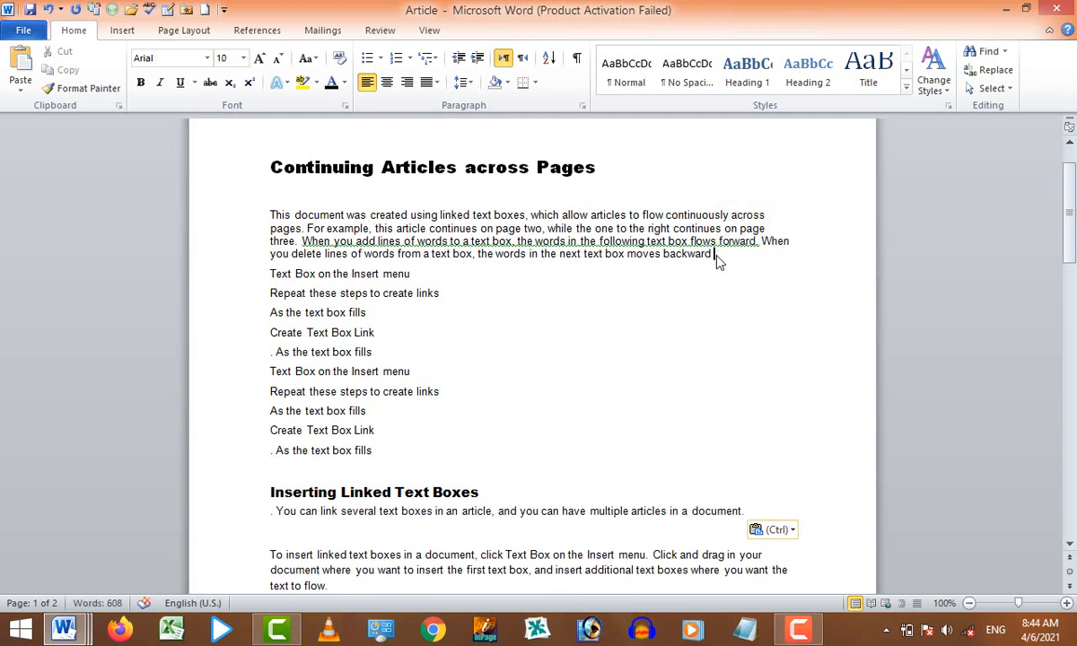
text(.)
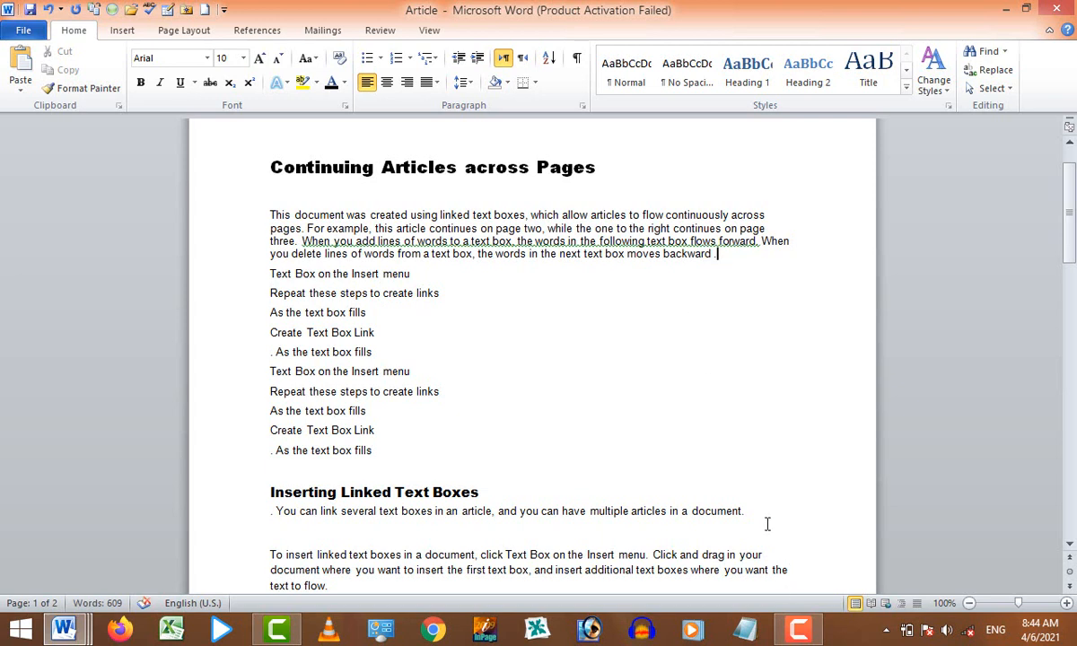
Copy the whole opening paragraph and paste it after "multiple articles in a document." under the "Inserting Linked Text Boxes" heading
click(1069, 235)
drag(1070, 236, 1048, 240)
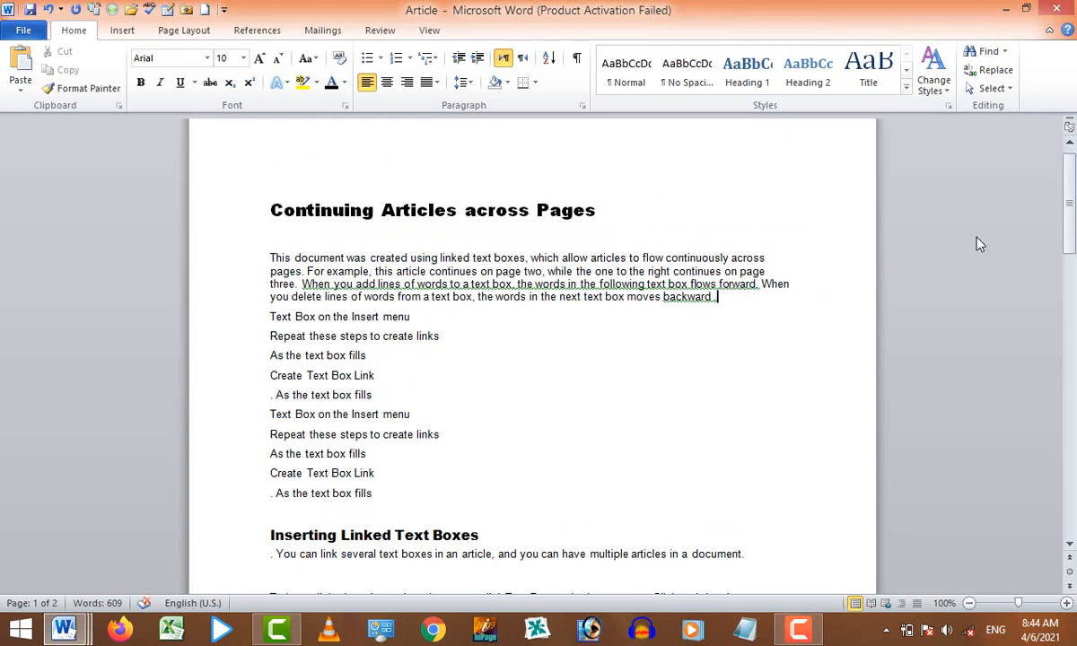
drag(1072, 204, 1072, 200)
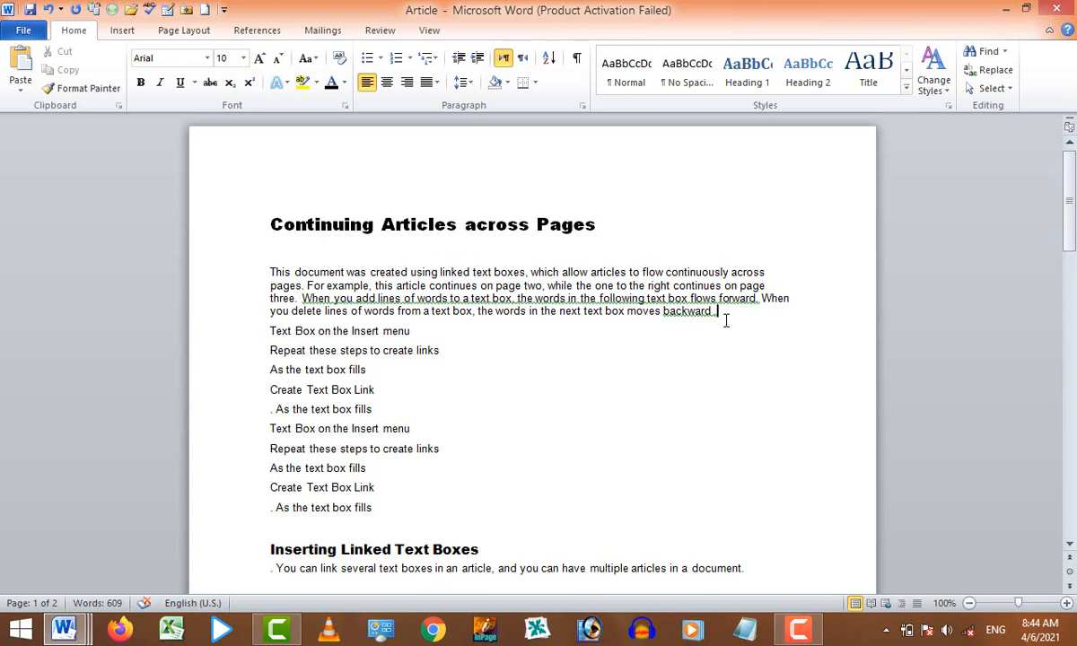
drag(723, 313, 272, 272)
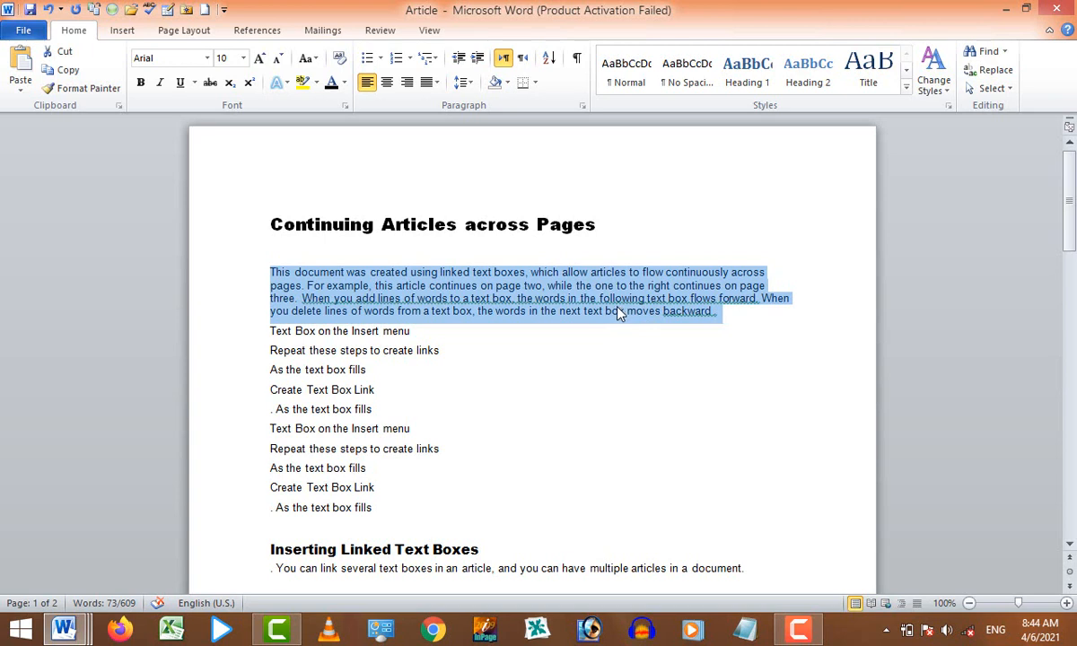
key(ctrl+c)
scroll(872, 314, down, 4)
click(748, 369)
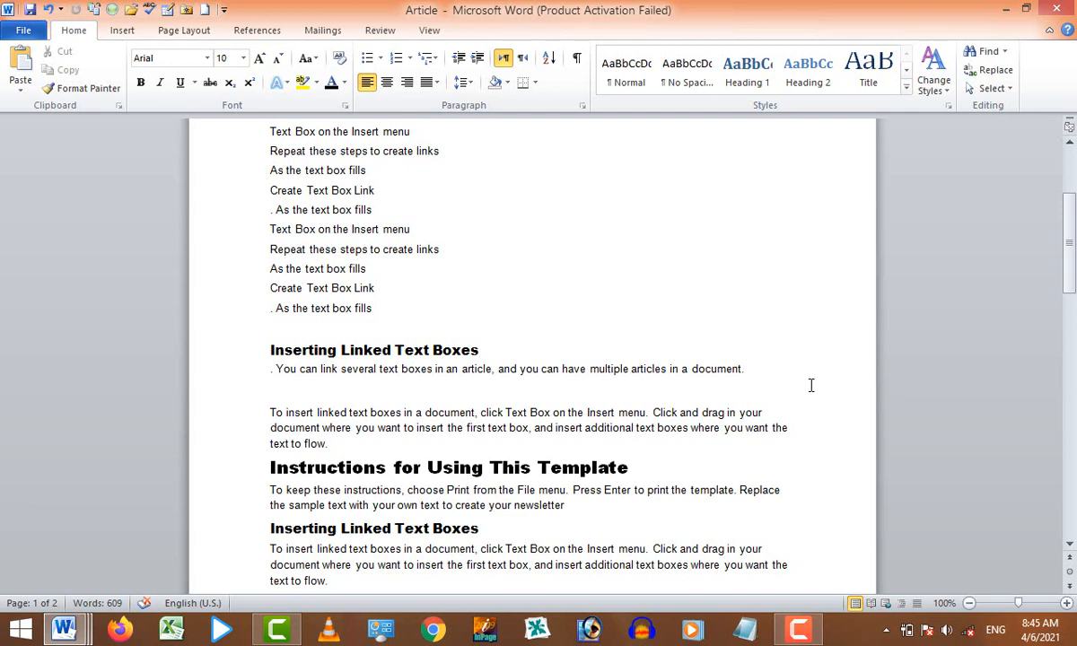
key(ctrl+v)
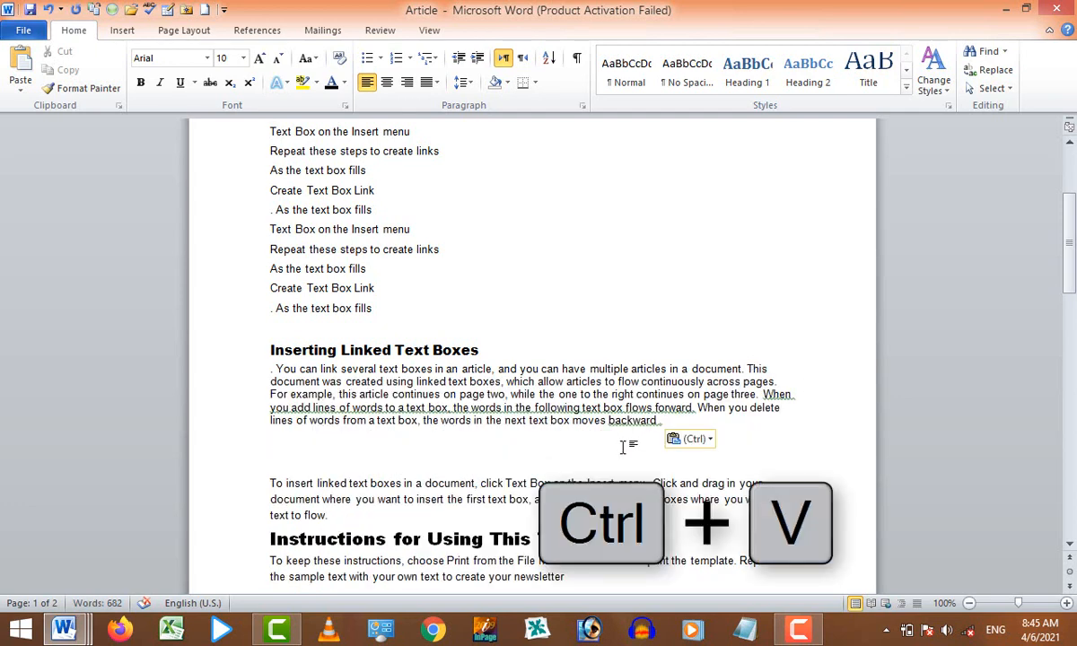
key(Left)
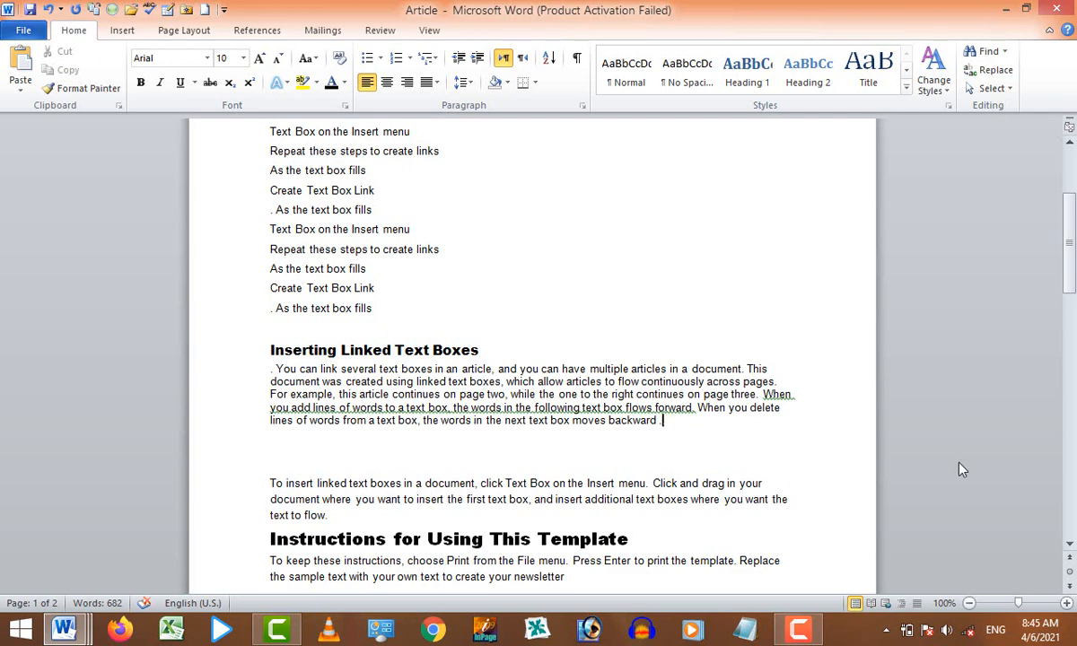
Switch to the Newsletter document and select the "Formatting Text Boxes" heading with its paragraph on page 2
drag(1074, 270, 1075, 284)
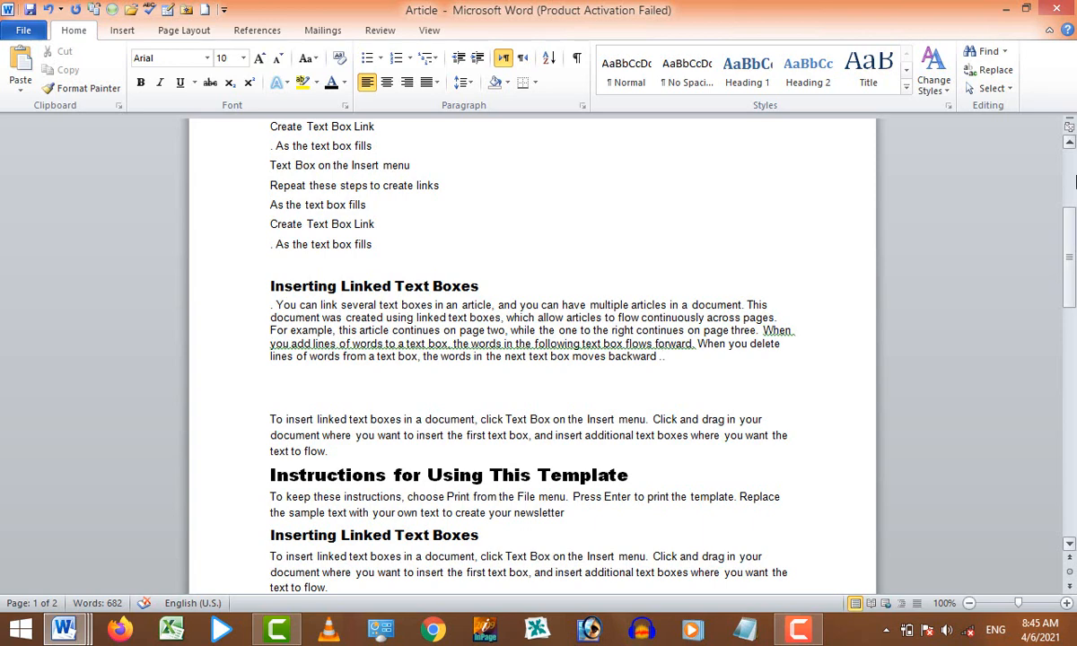
drag(1069, 286, 1069, 230)
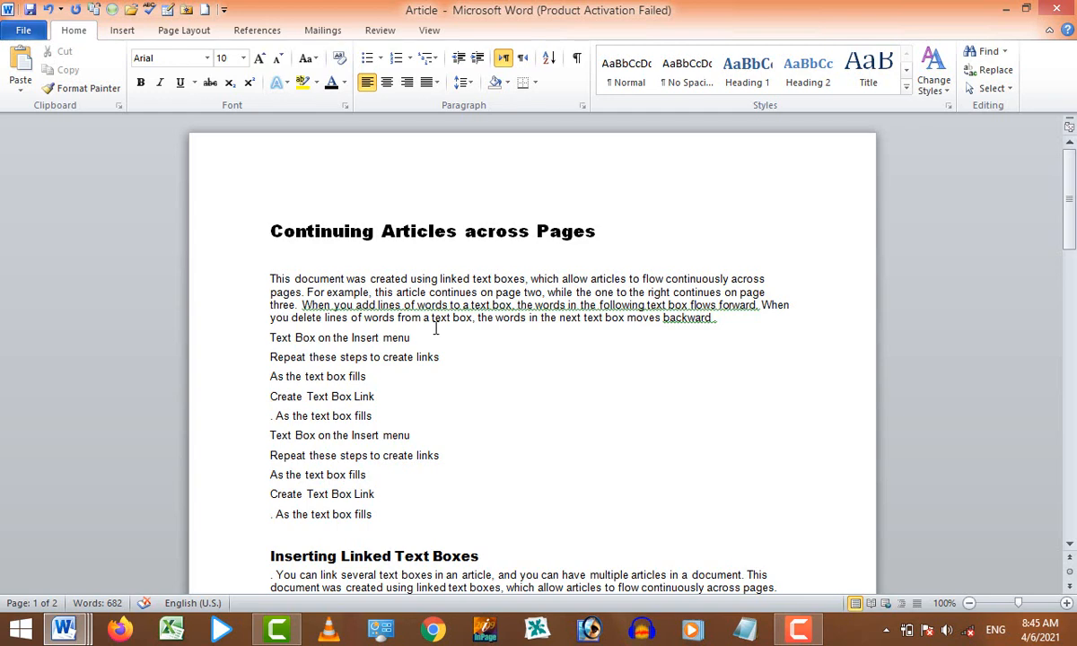
key(ctrl+v)
click(61, 628)
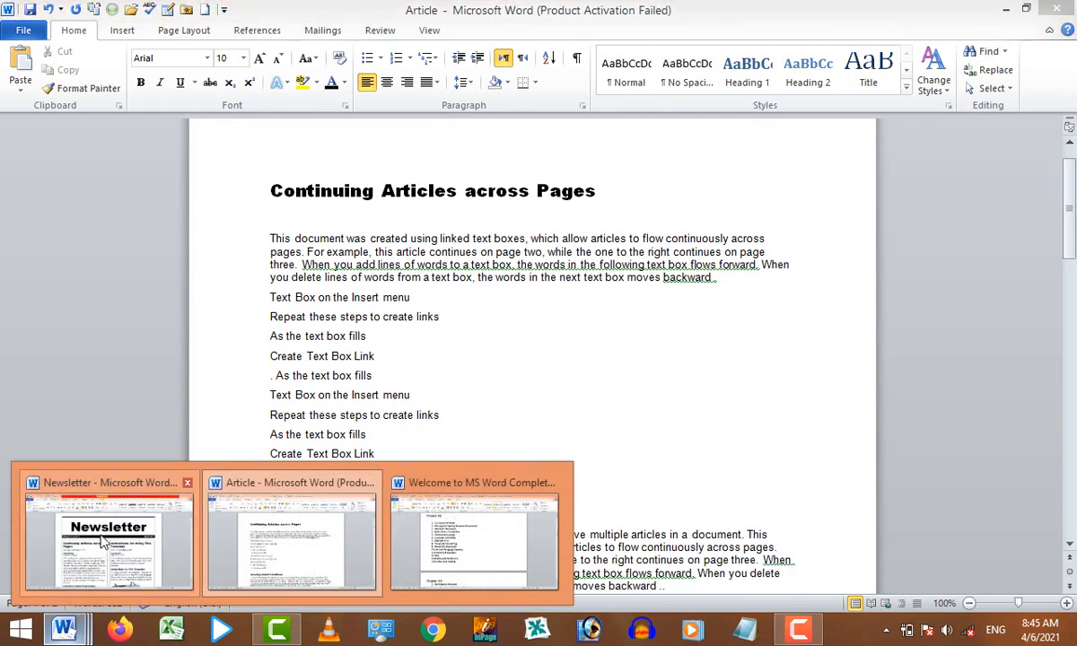
click(104, 543)
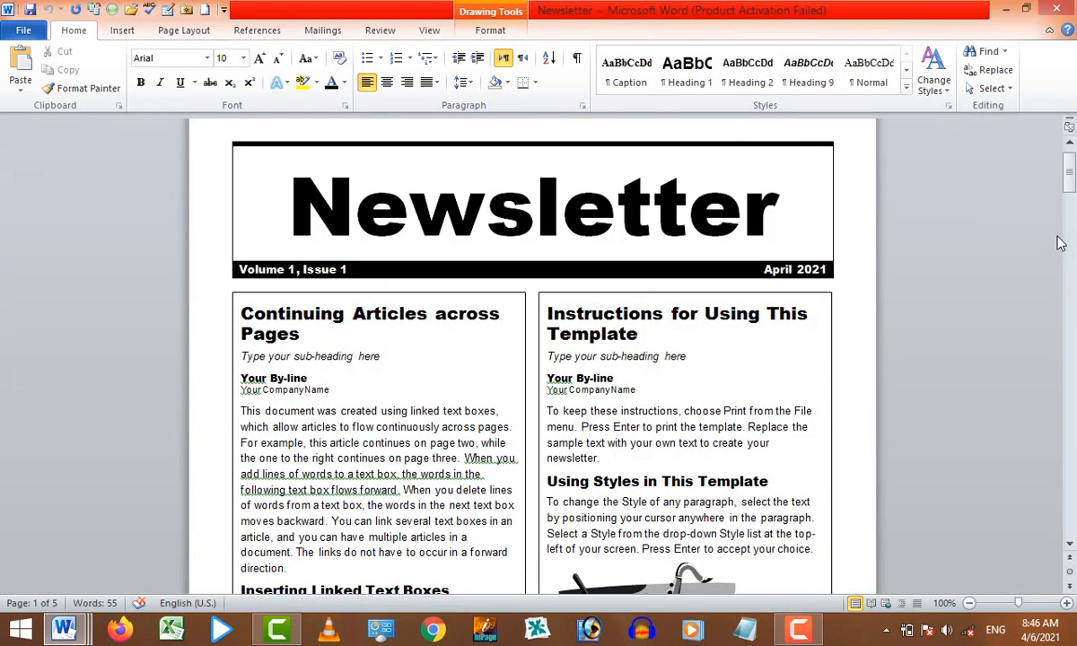
drag(1070, 173, 1072, 262)
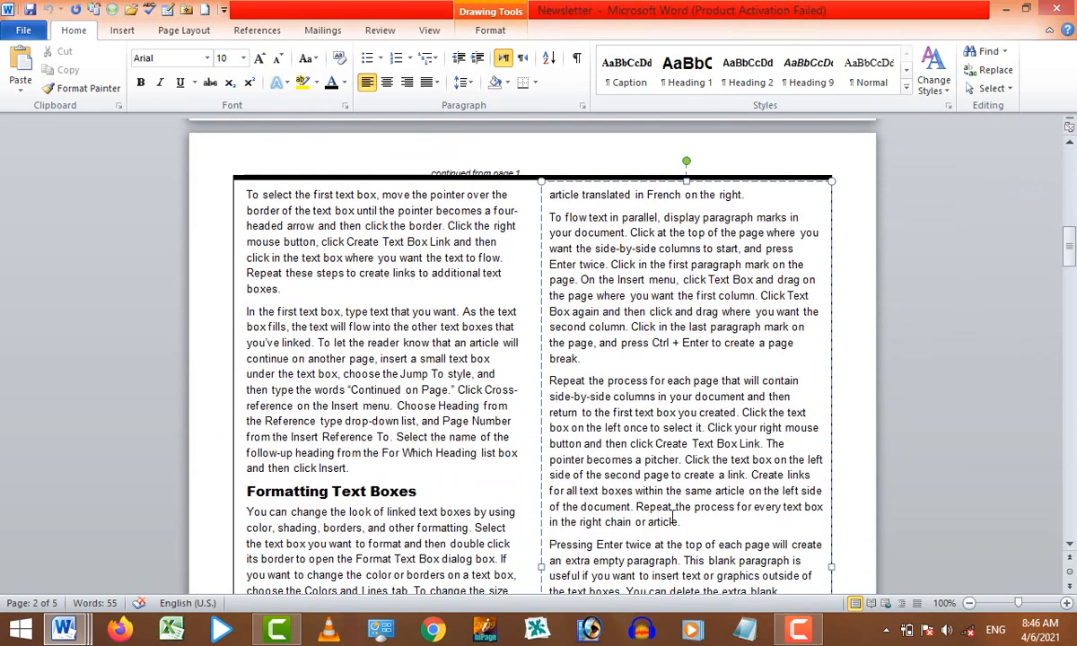
drag(682, 523, 591, 430)
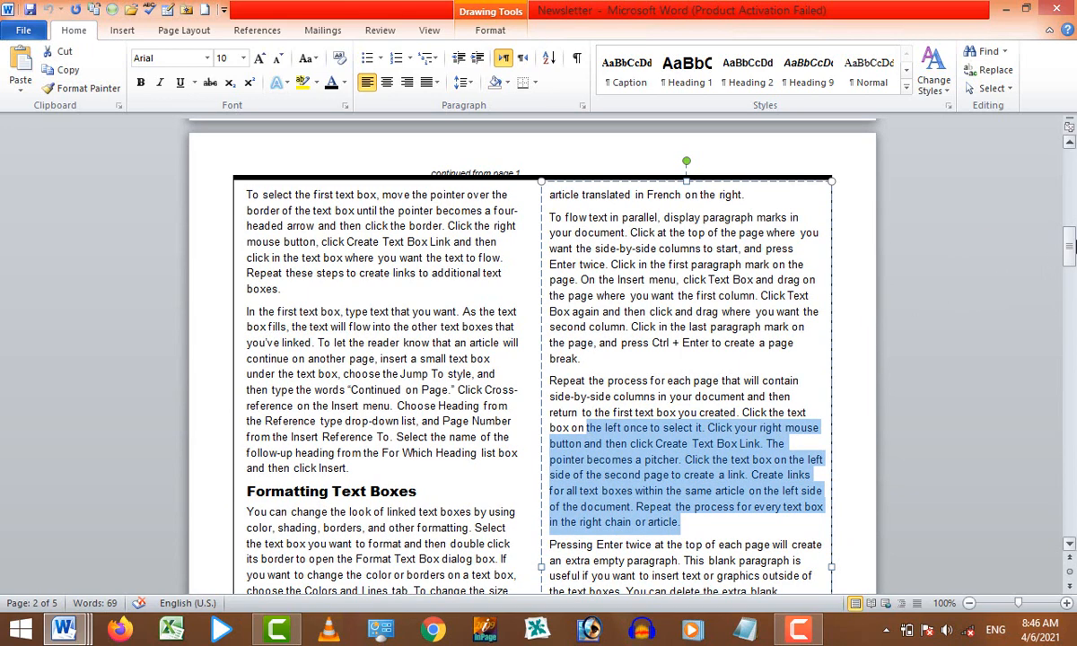
drag(1069, 250, 1070, 278)
drag(381, 418, 260, 197)
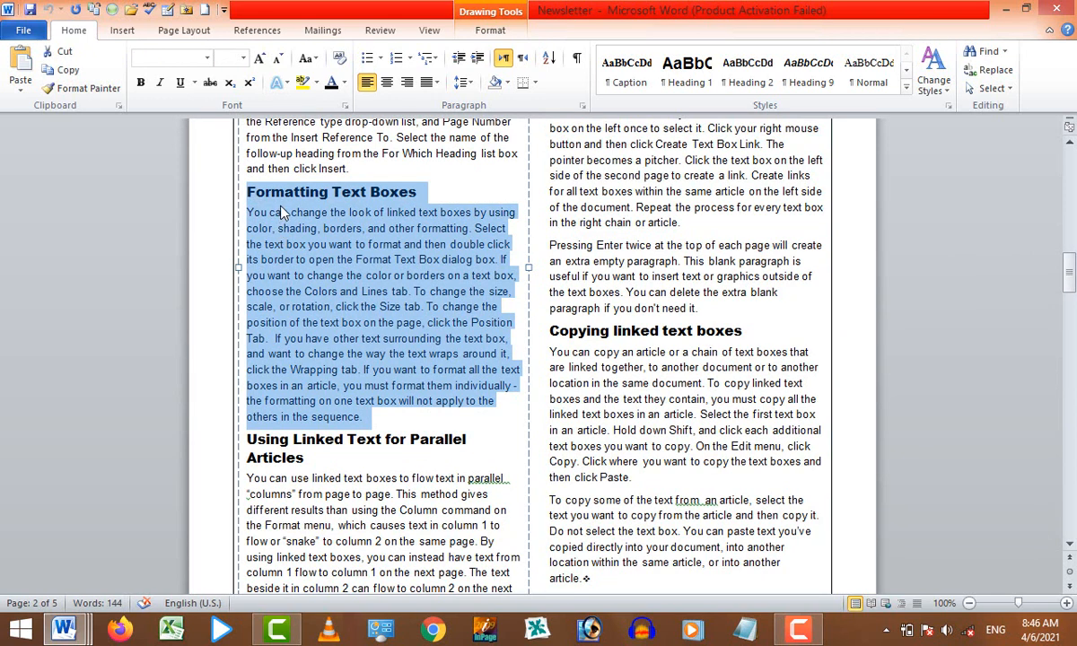
click(63, 628)
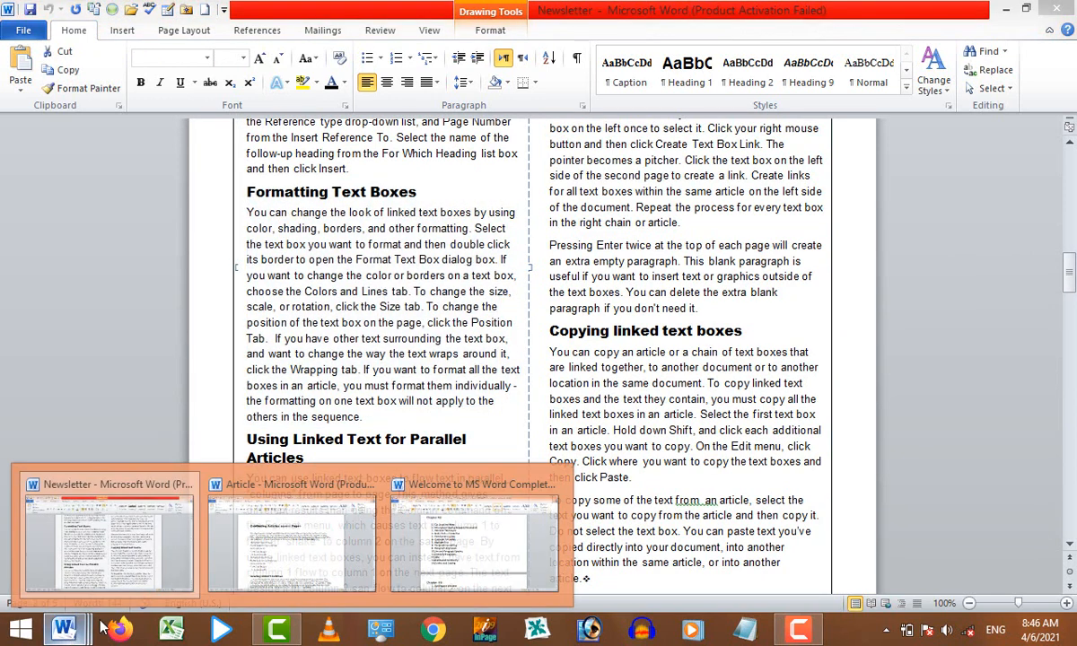
click(242, 556)
scroll(424, 397, down, 3)
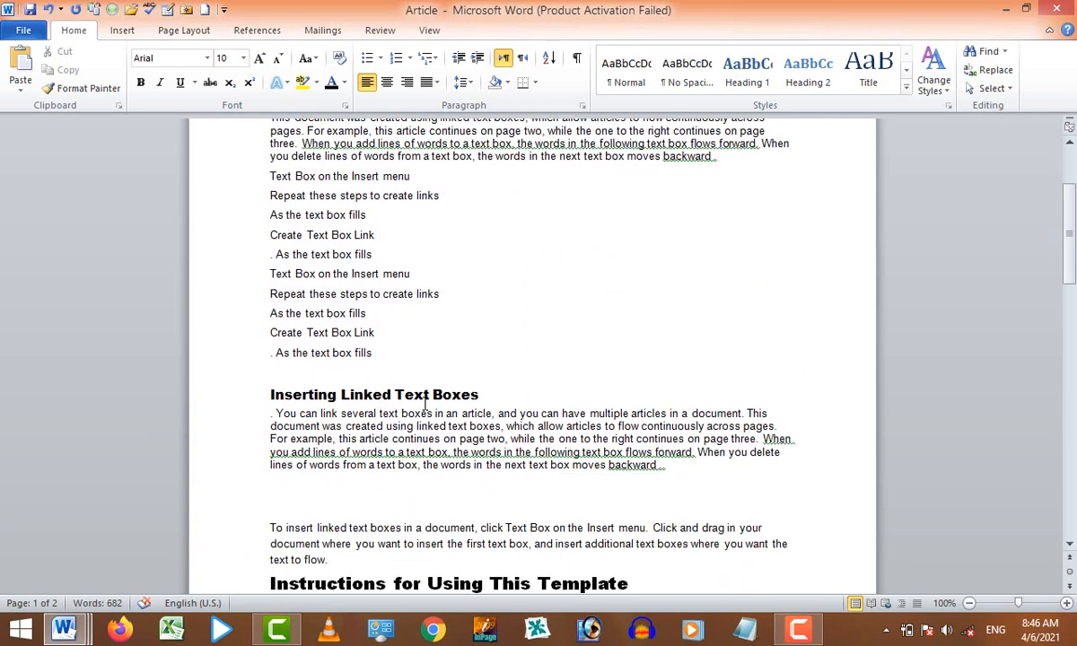
scroll(626, 424, down, 1)
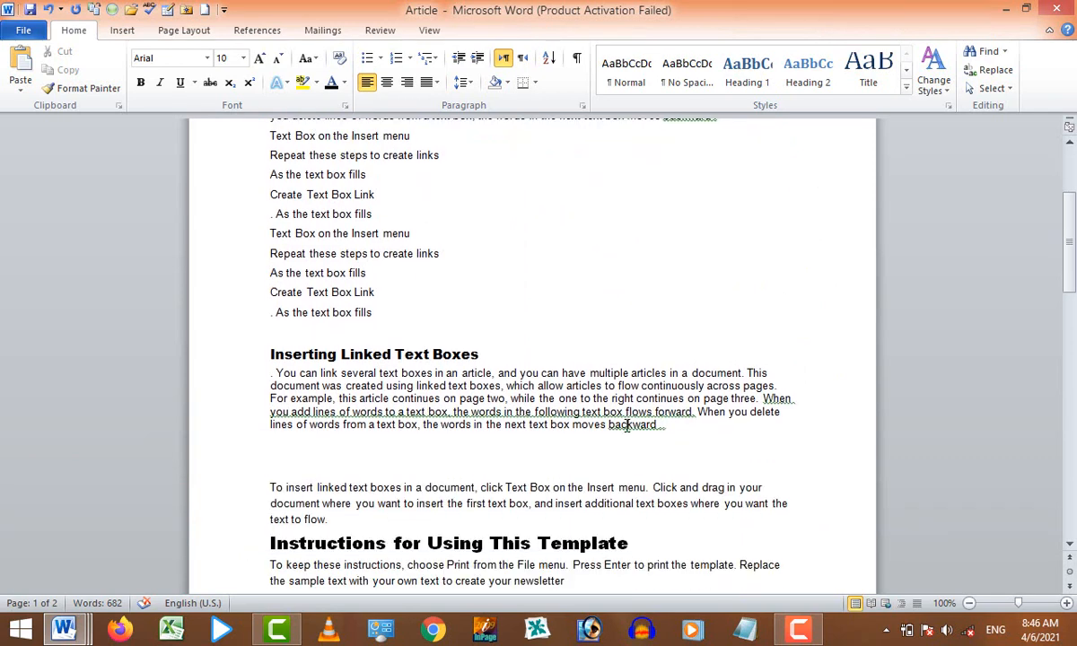
click(66, 630)
click(177, 516)
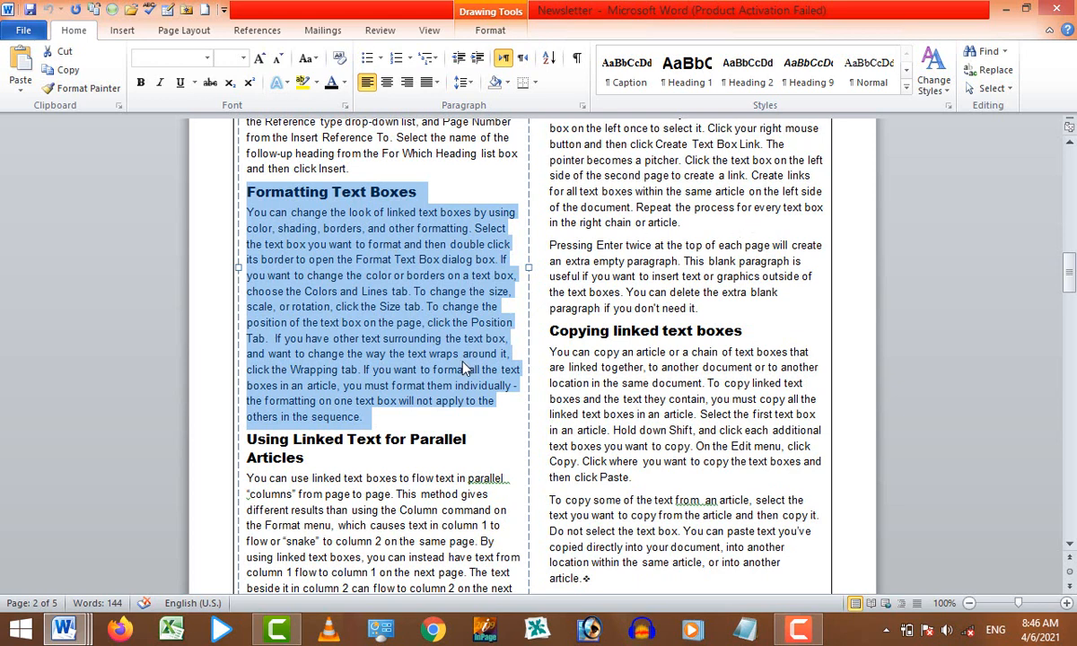
Copy the selected "Formatting Text Boxes" section and paste it in the Article document on a new line after the second ". As the text box fills"
right_click(377, 268)
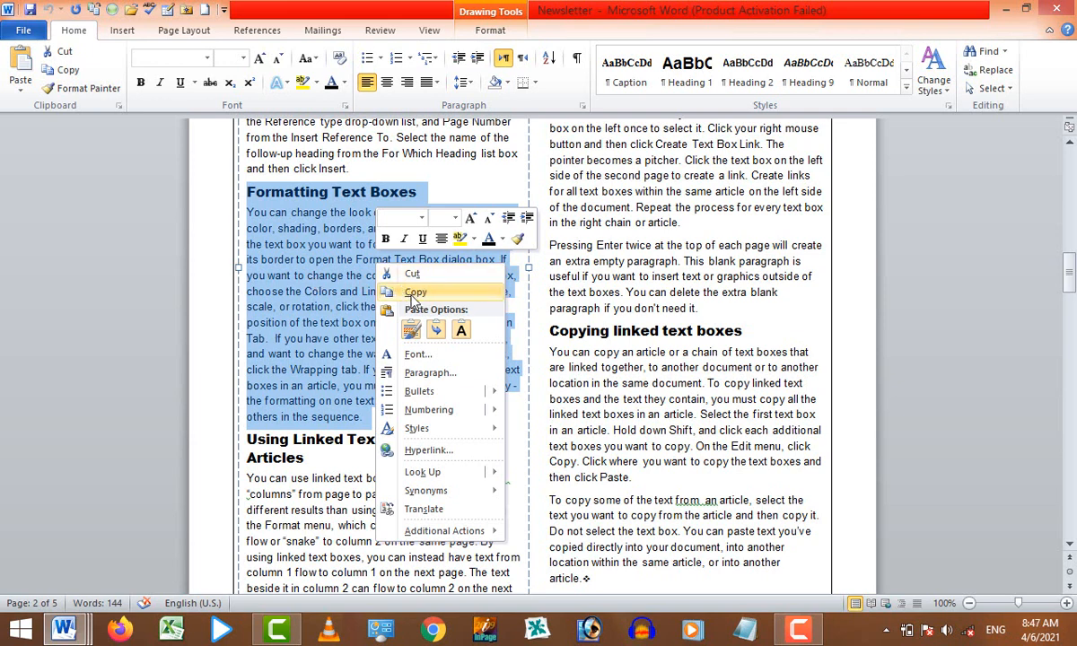
click(412, 292)
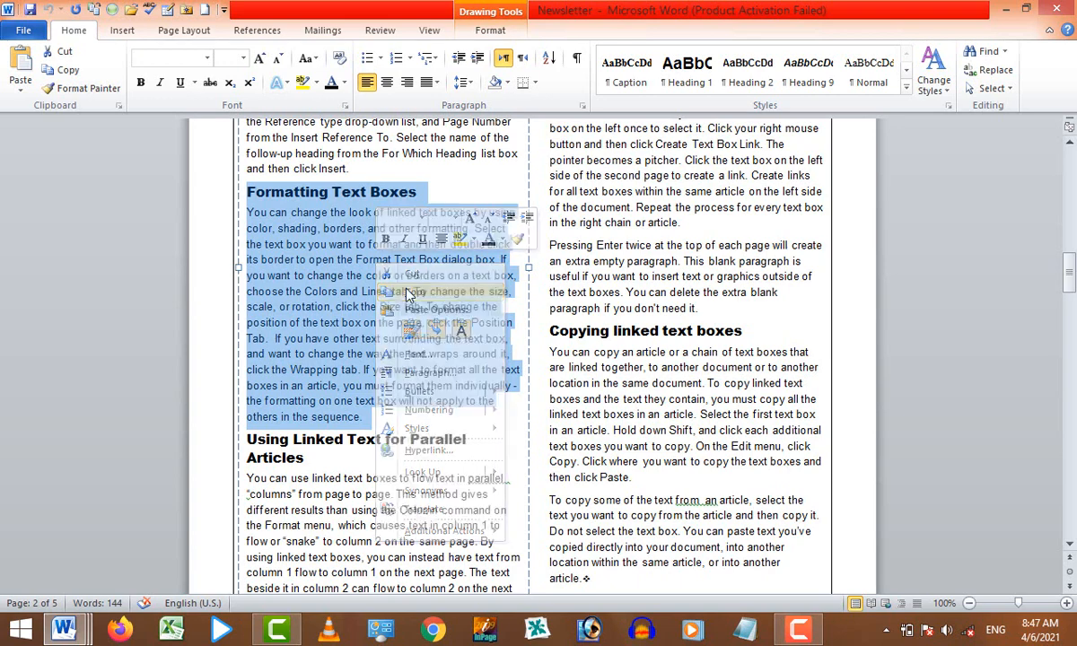
click(72, 629)
click(279, 518)
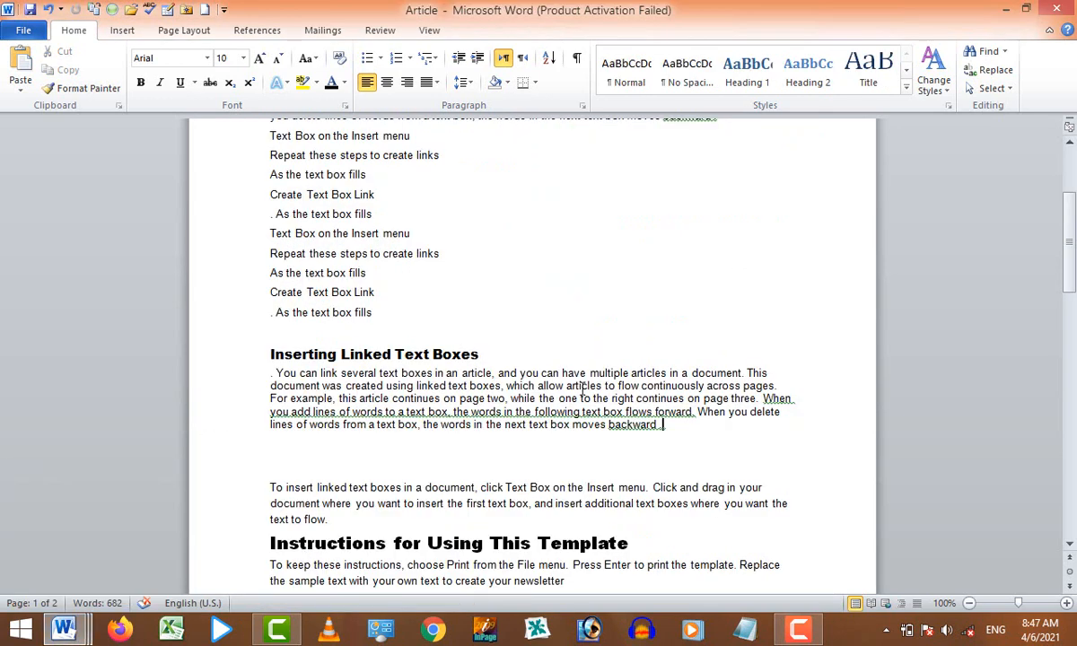
drag(1071, 305, 1068, 280)
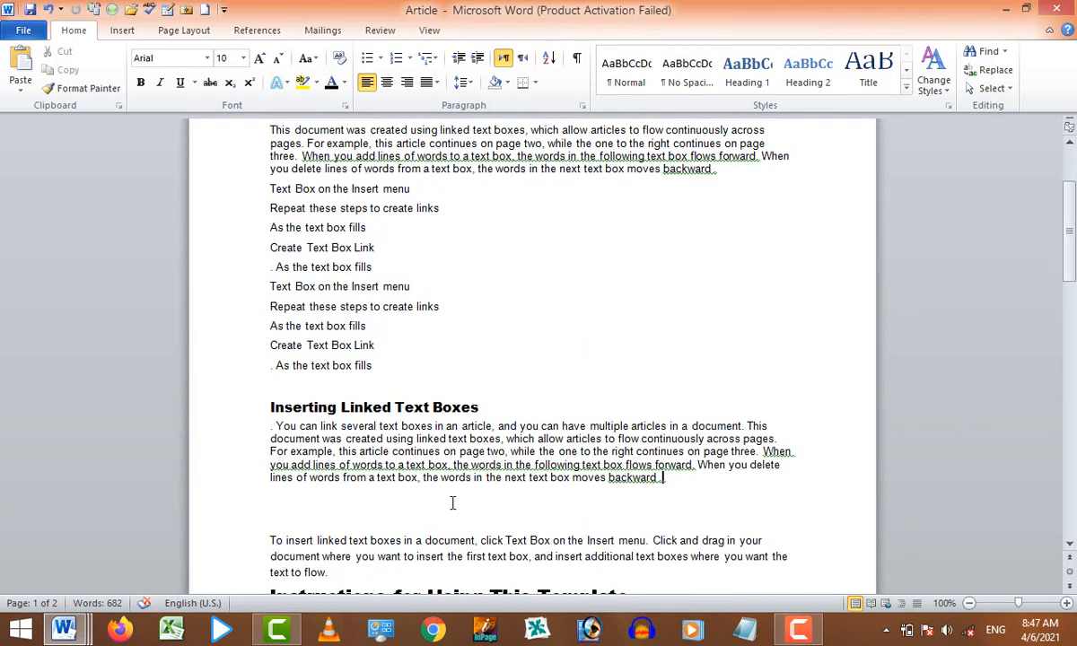
click(386, 364)
key(Return)
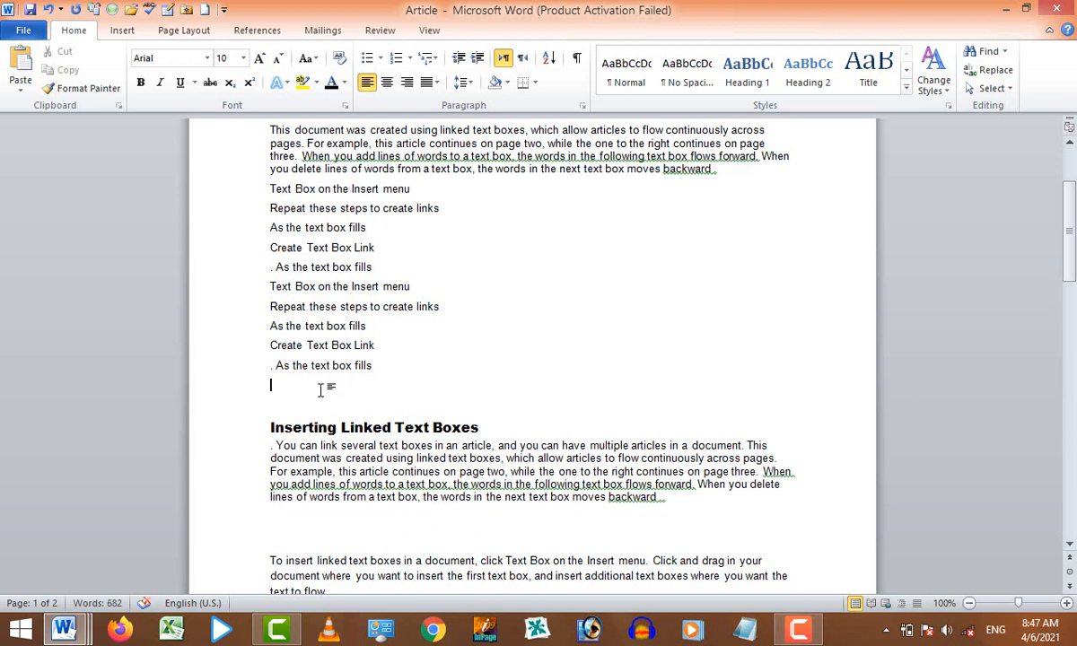
key(ctrl+v)
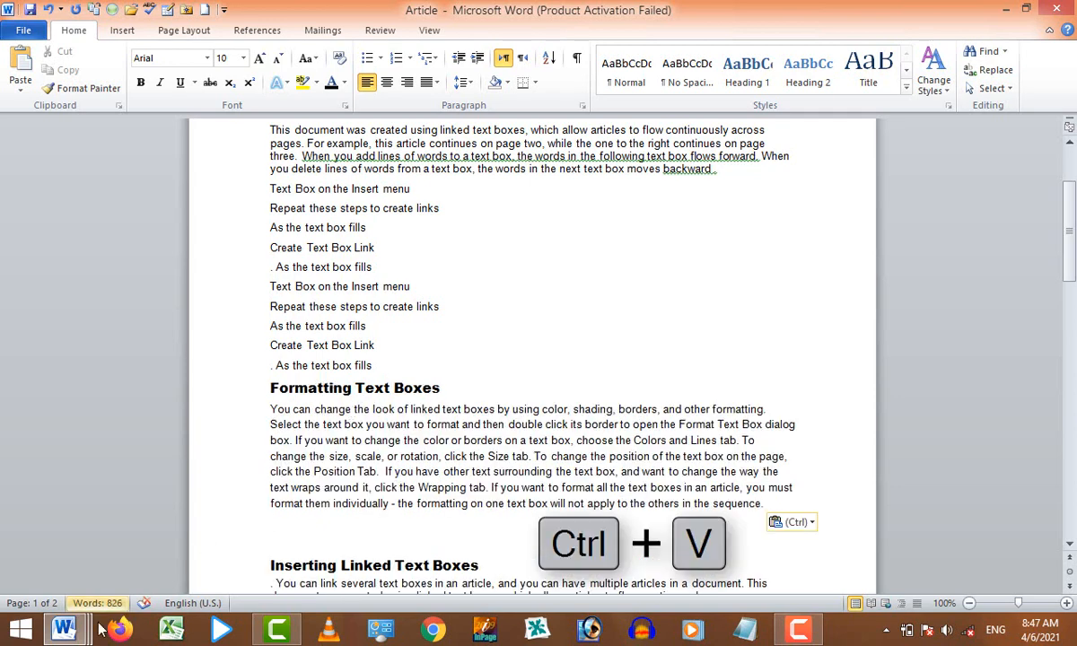
drag(1070, 254, 1071, 290)
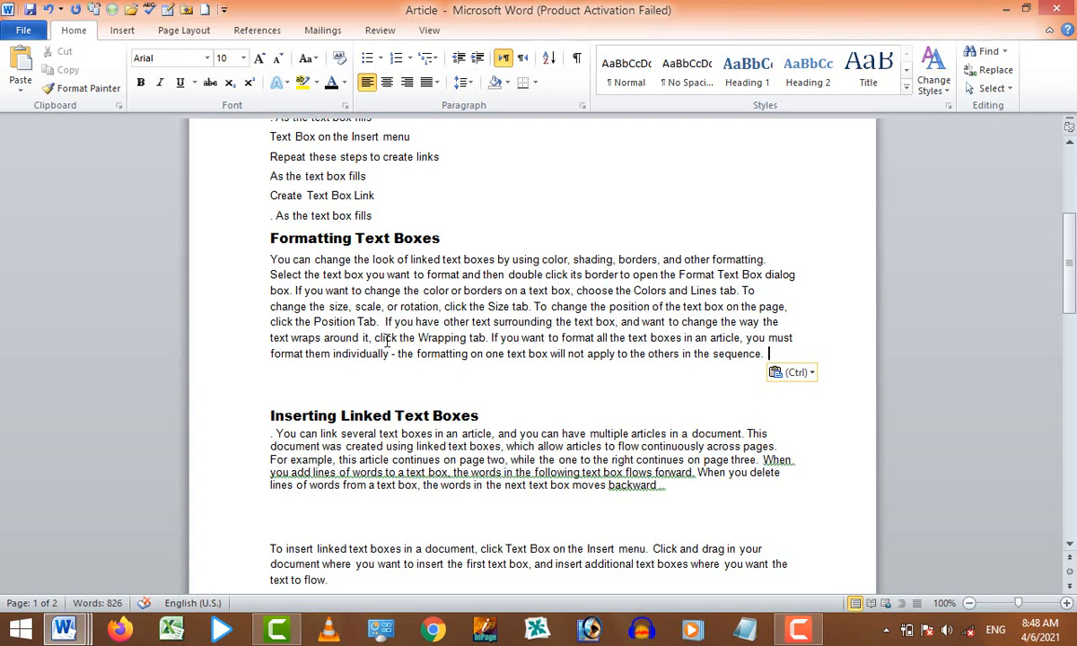
scroll(389, 324, up, 1)
scroll(389, 321, up, 2)
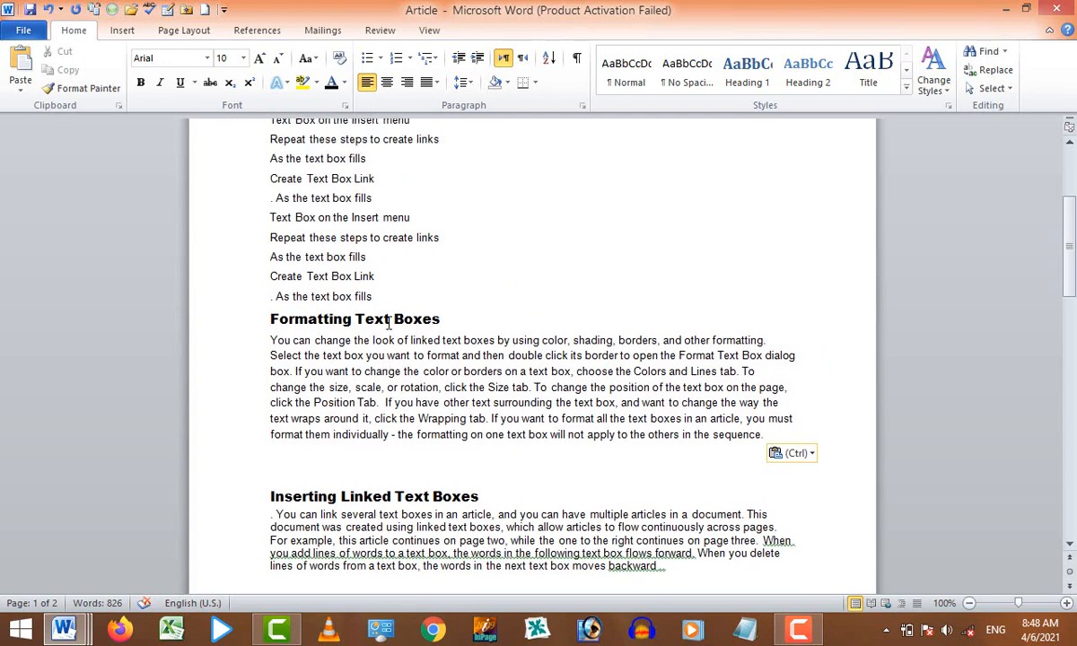
Select the ten short lines above the "Formatting Text Boxes" heading and apply bold, italic and underline
drag(371, 336, 278, 162)
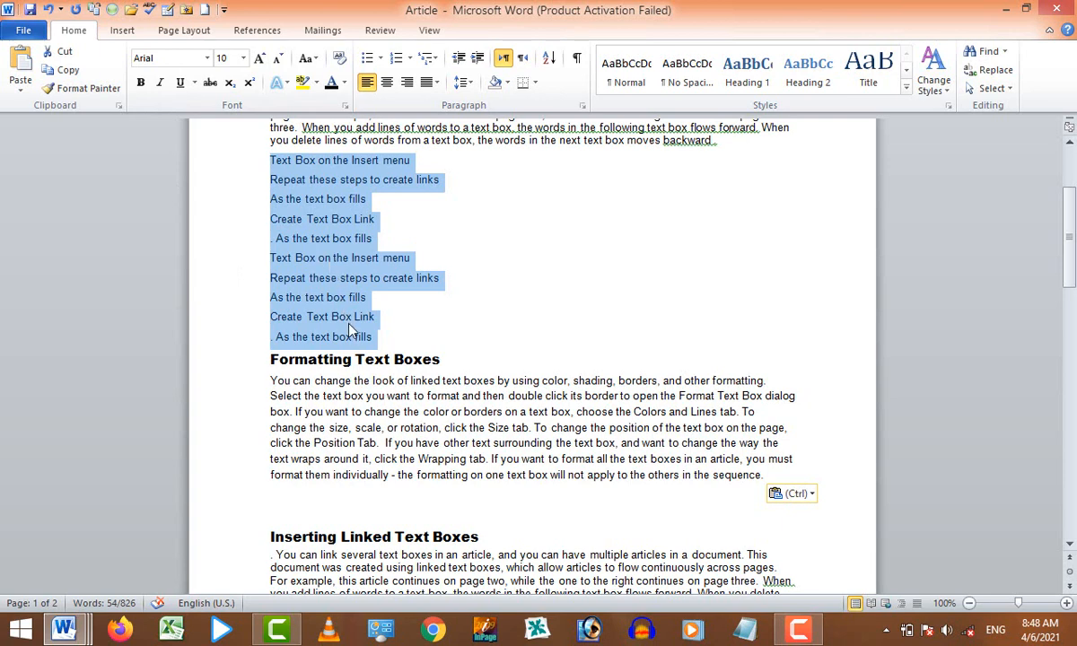
click(140, 83)
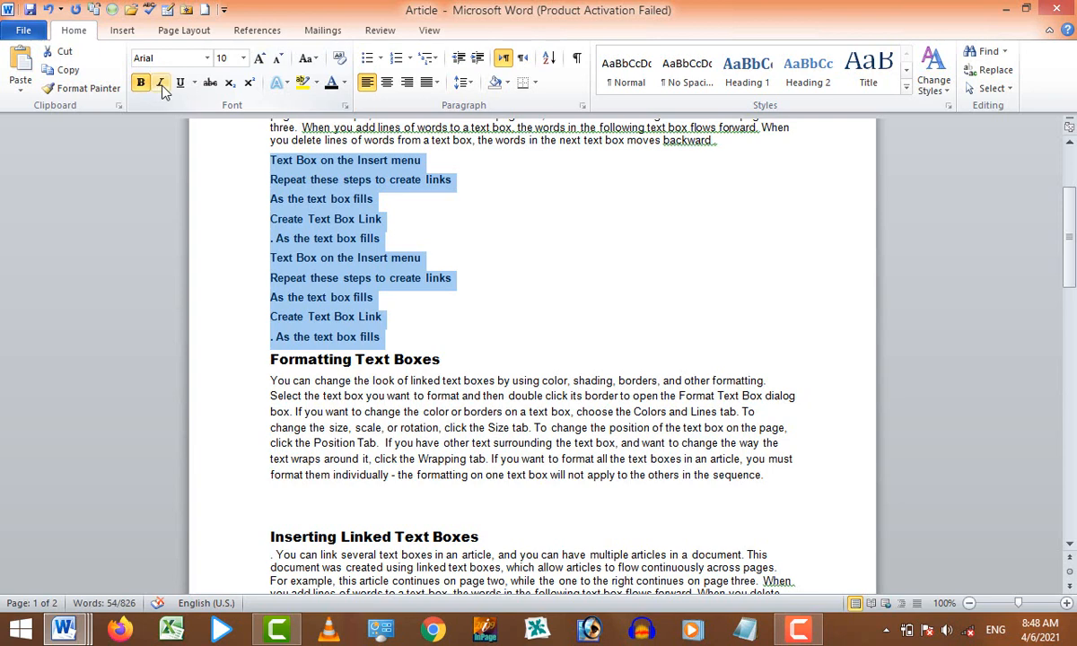
click(161, 83)
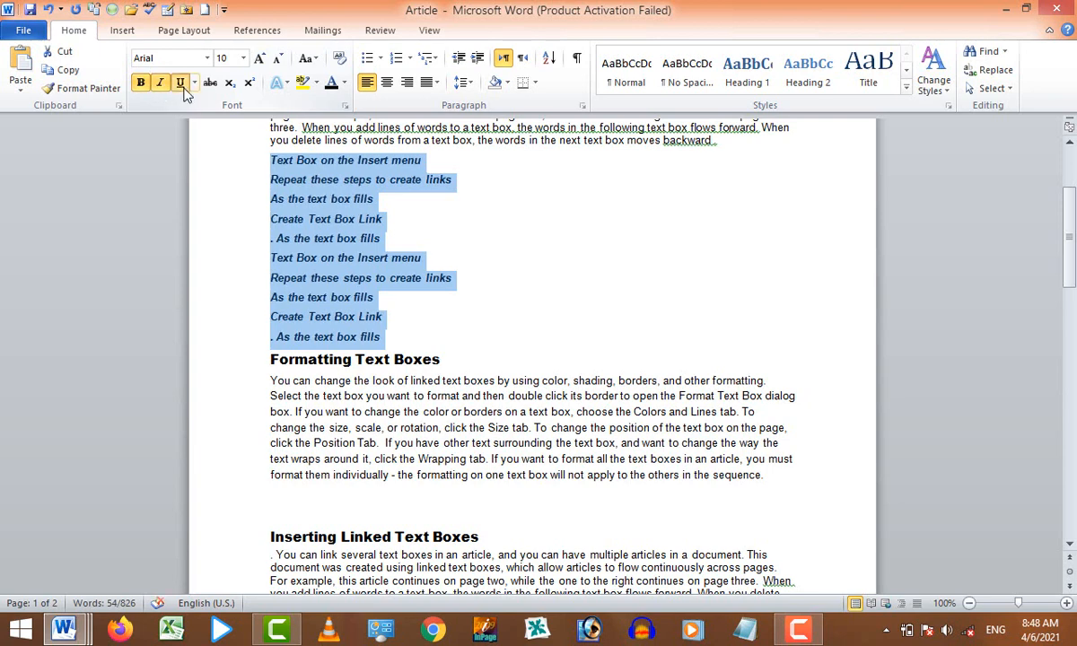
click(183, 86)
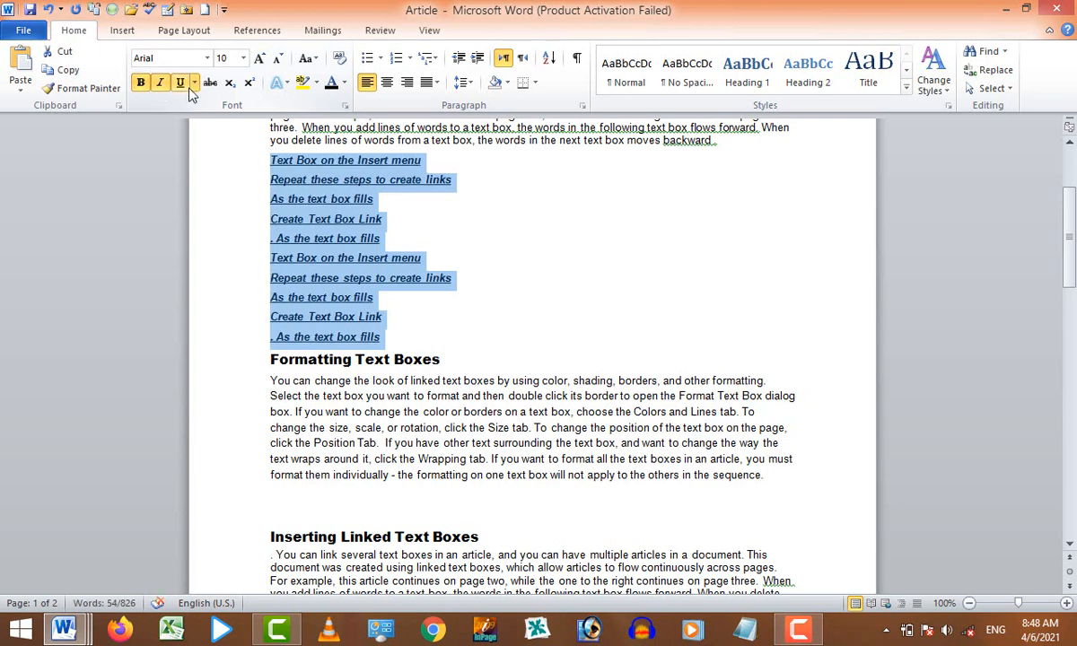
Remove the underline, italic and bold from the ten selected lines and set their font size to 10
click(182, 84)
click(158, 83)
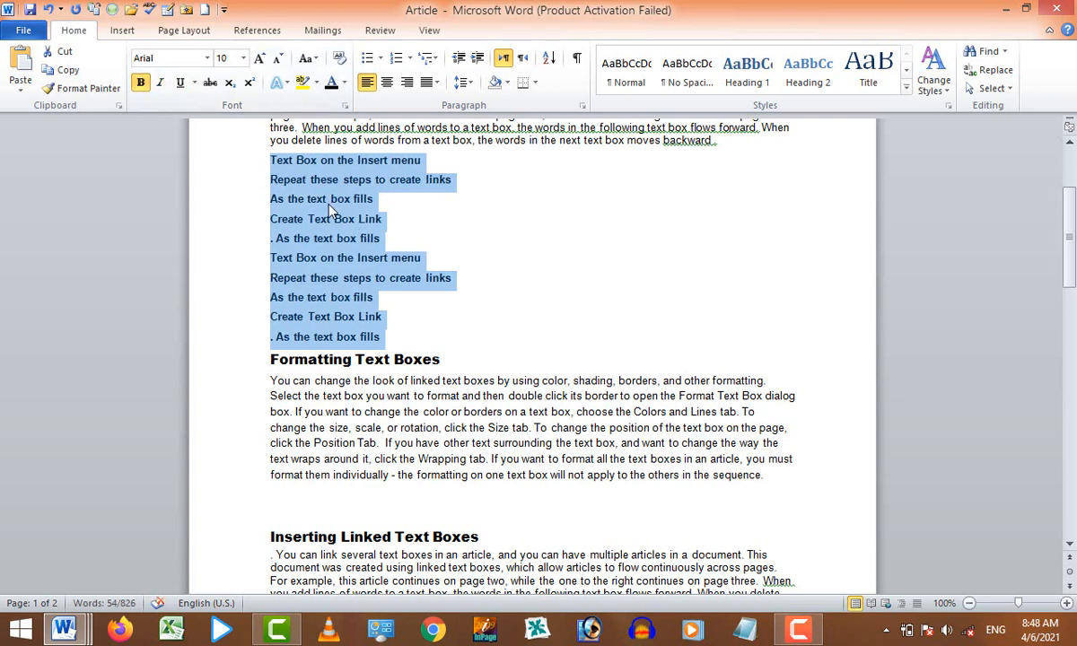
click(141, 83)
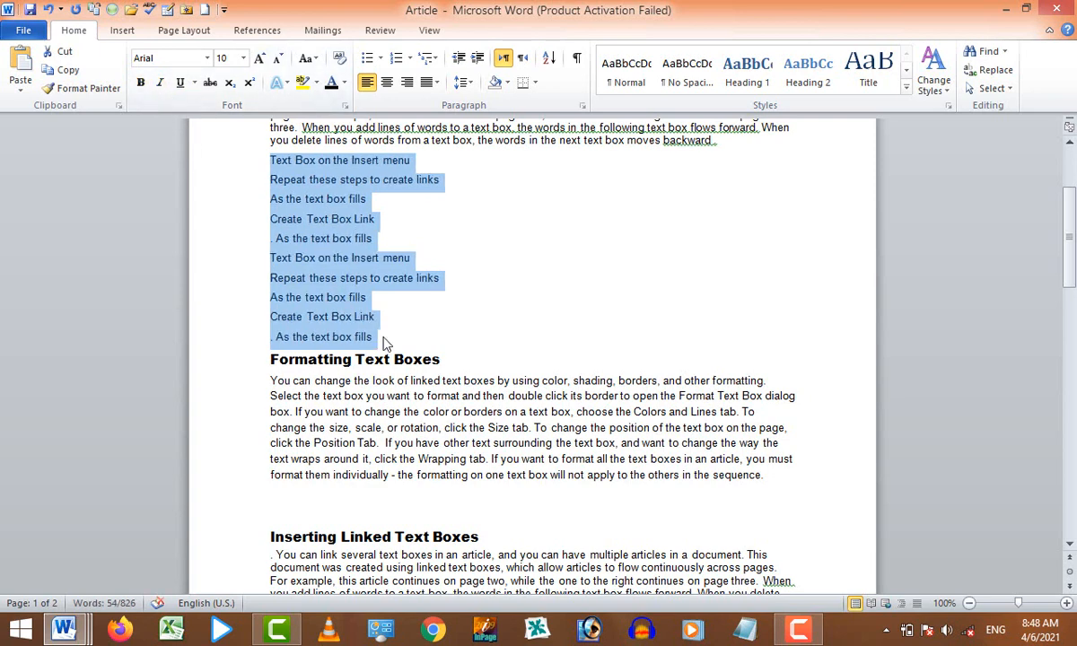
click(243, 60)
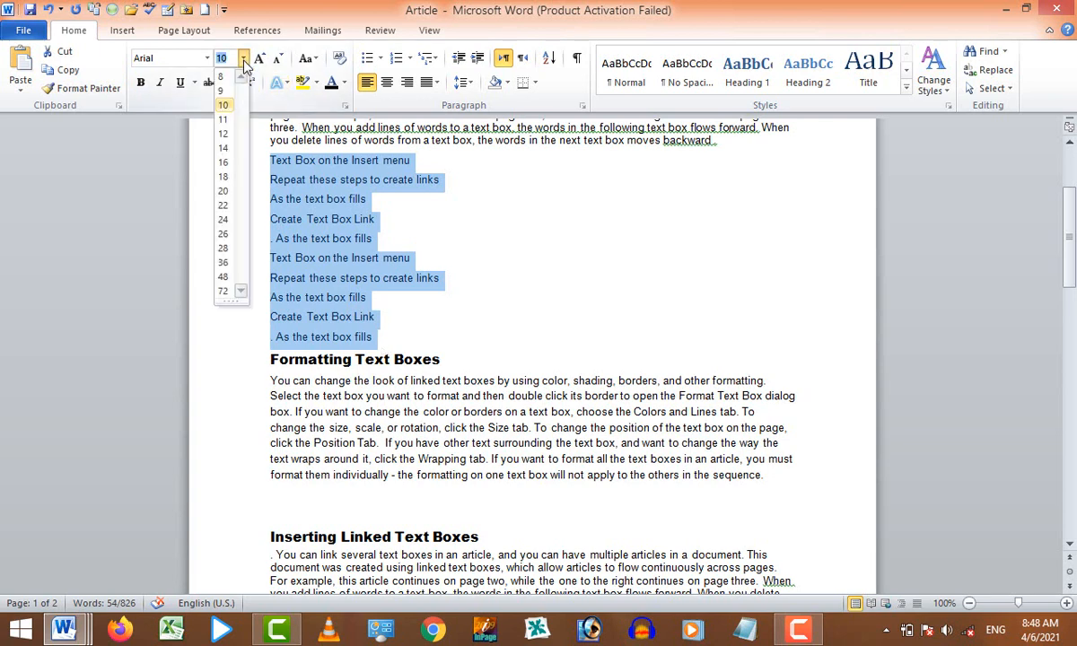
click(222, 104)
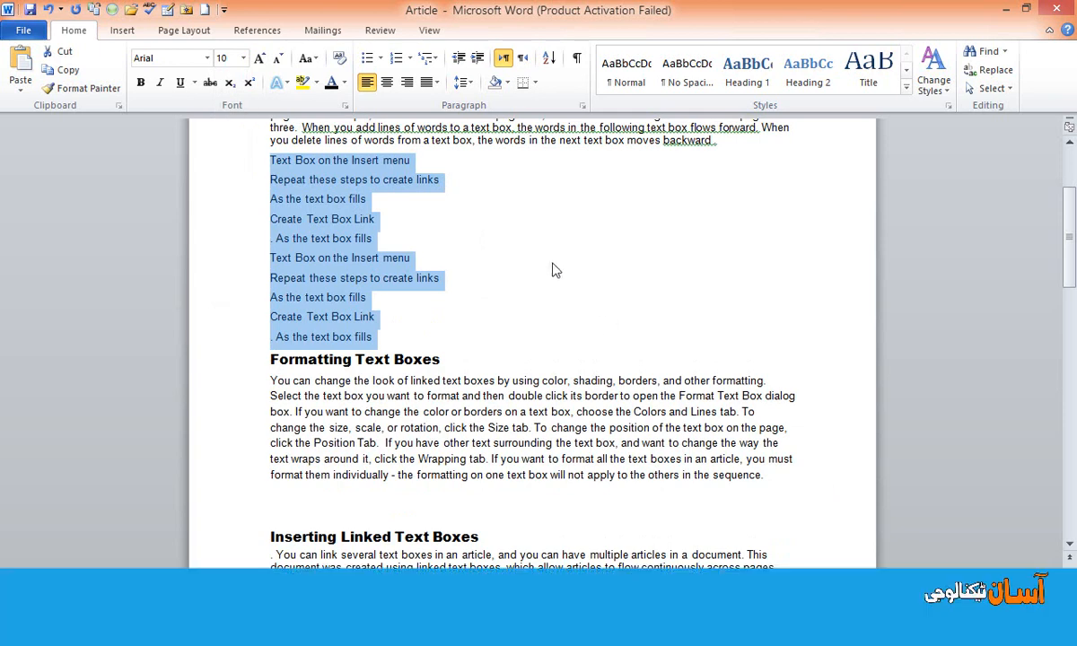
Clear the current selection and select the whole paragraph under the "Formatting Text Boxes" heading
click(528, 256)
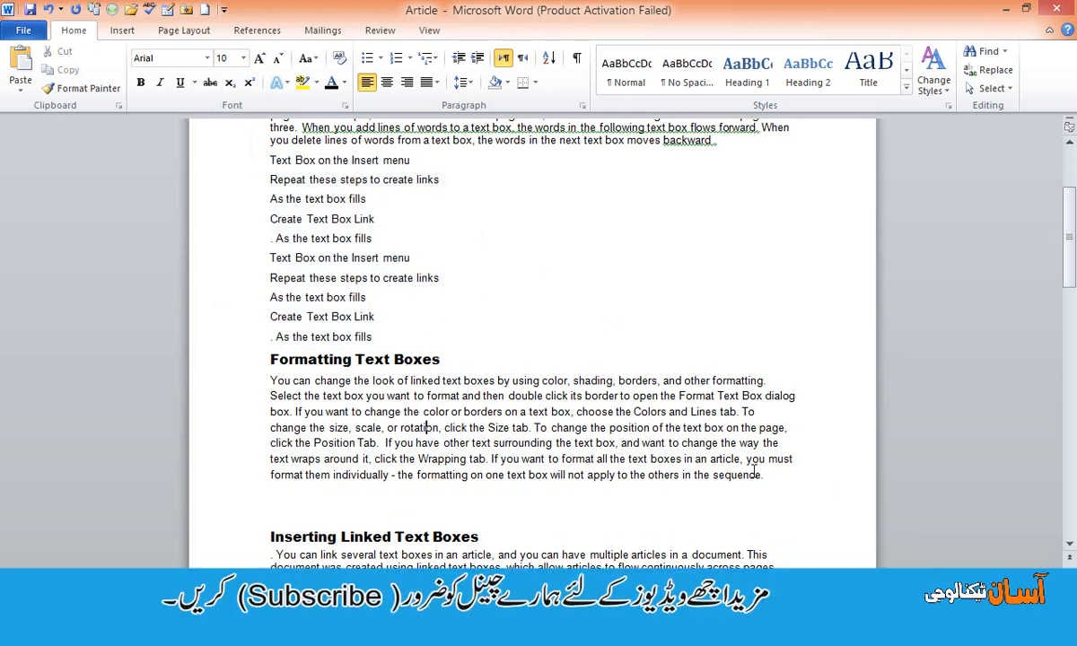
drag(769, 475, 270, 381)
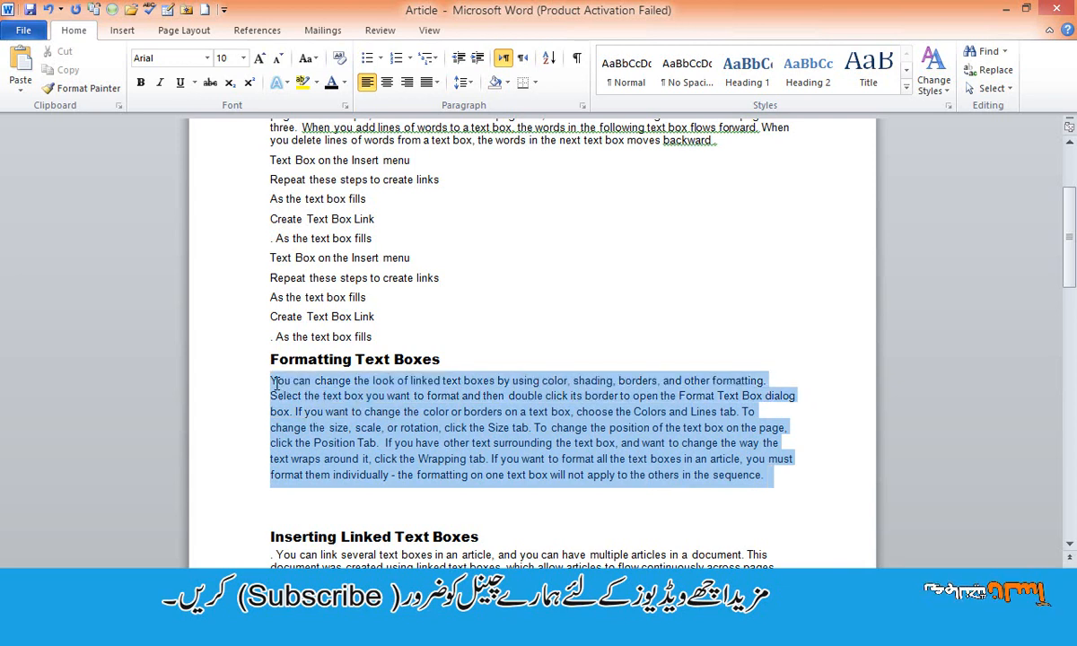
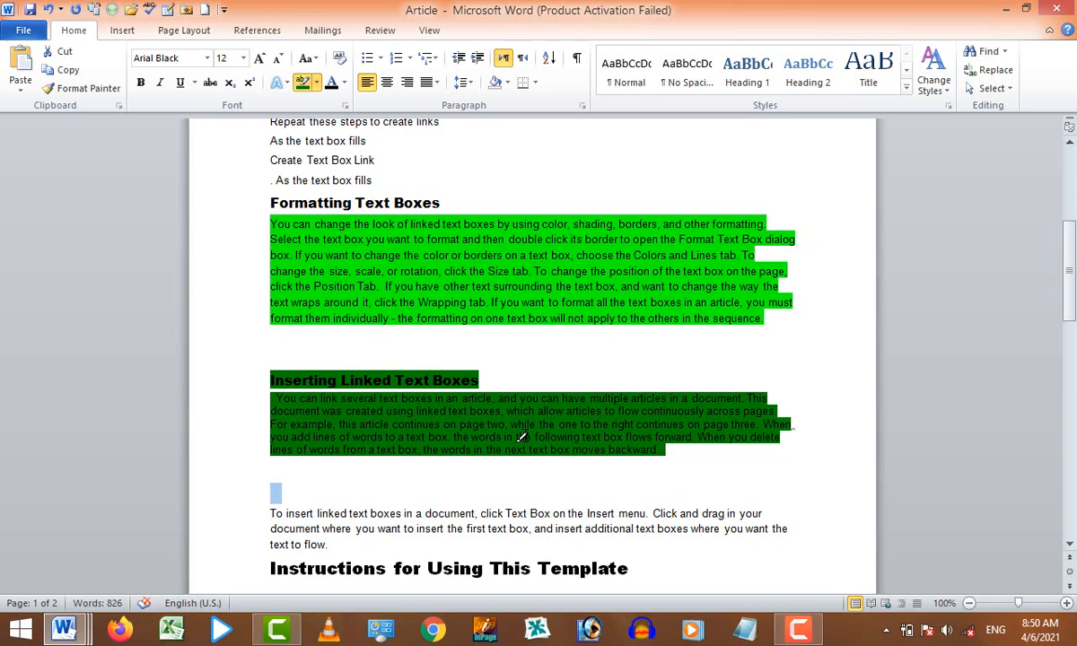
Undo the highlighting on the "Formatting Text Boxes" paragraph and on the "Inserting Linked Text Boxes" section, and clear the selection
key(ctrl+z)
key(ctrl+z)
key(ctrl+z)
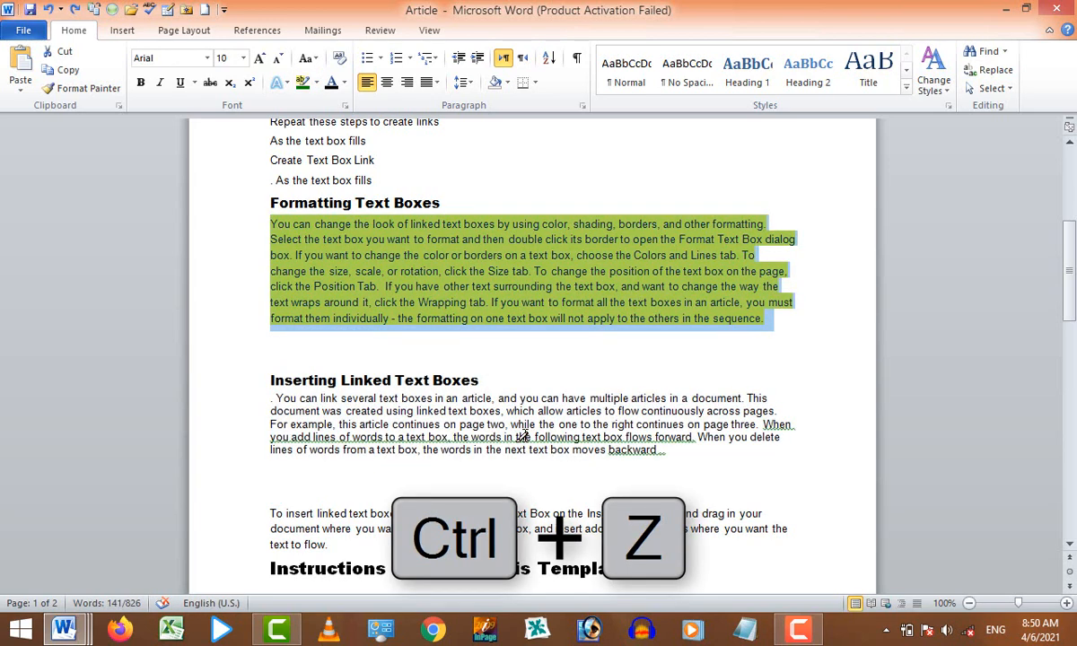
key(ctrl+z)
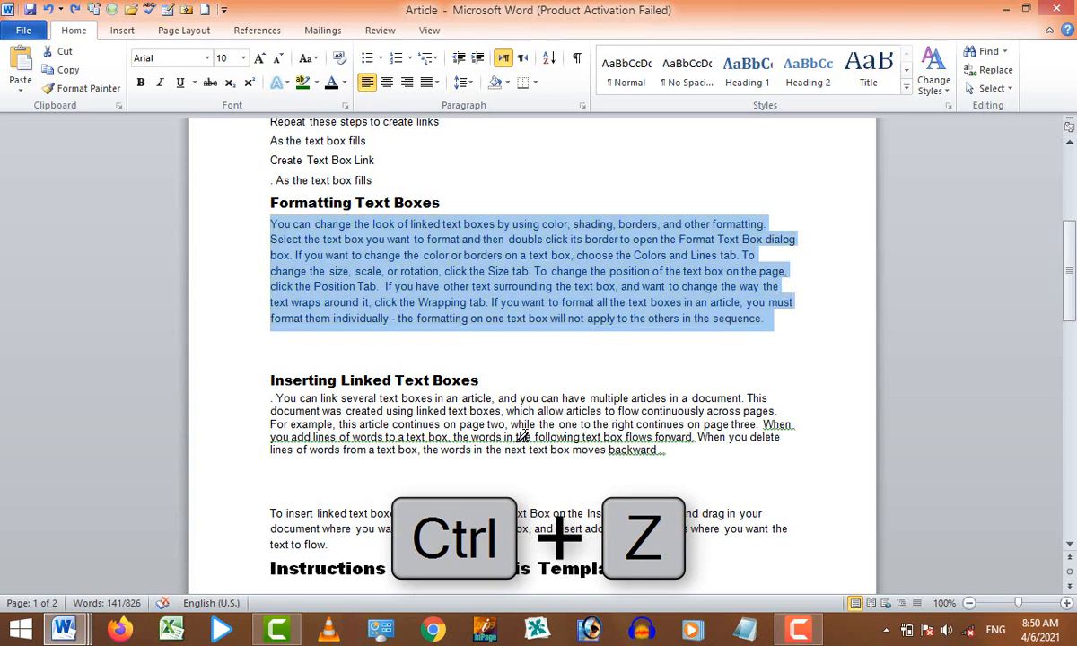
key(ctrl+z)
click(460, 335)
Try to bold the ten short lines above the "Formatting Text Boxes" heading and redo the formatting
drag(1073, 290, 1074, 236)
drag(381, 436, 265, 256)
click(140, 82)
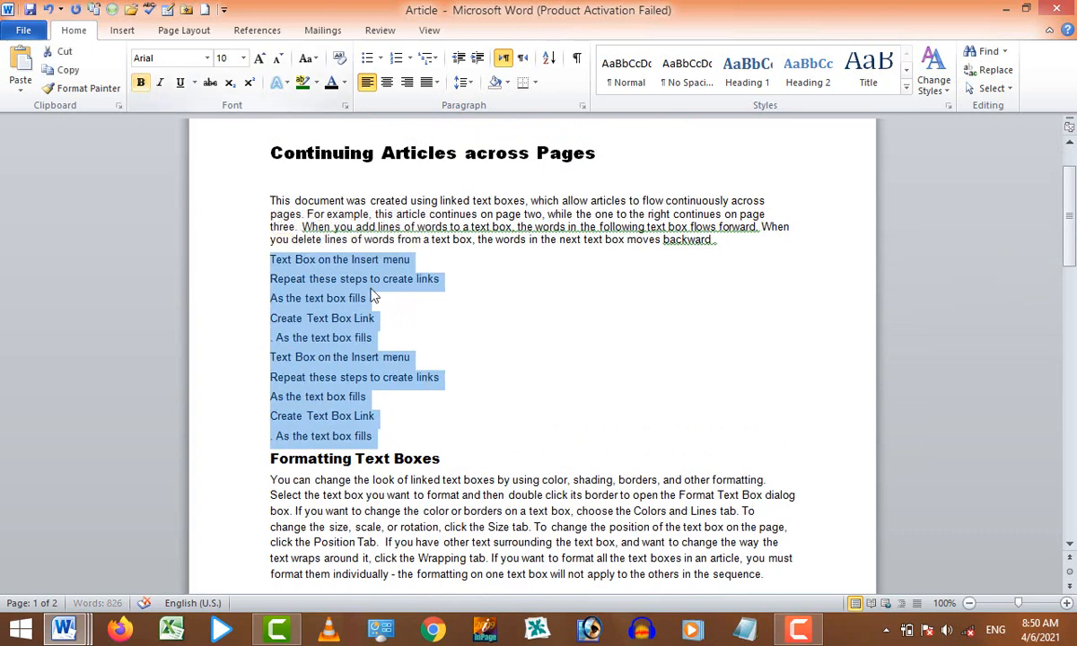
click(509, 399)
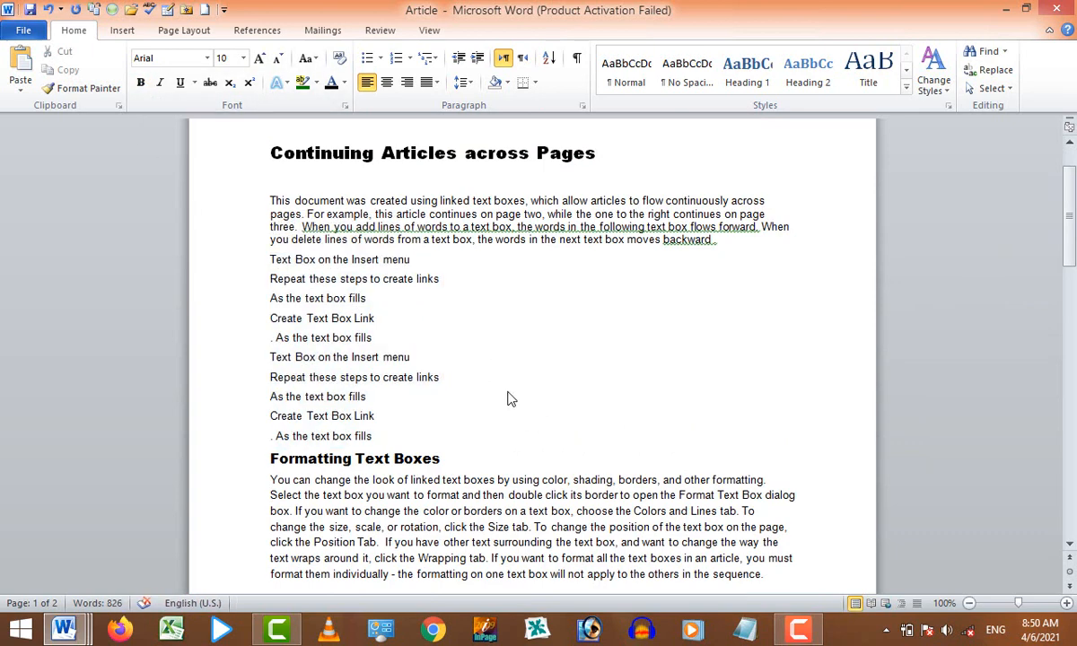
key(ctrl+y)
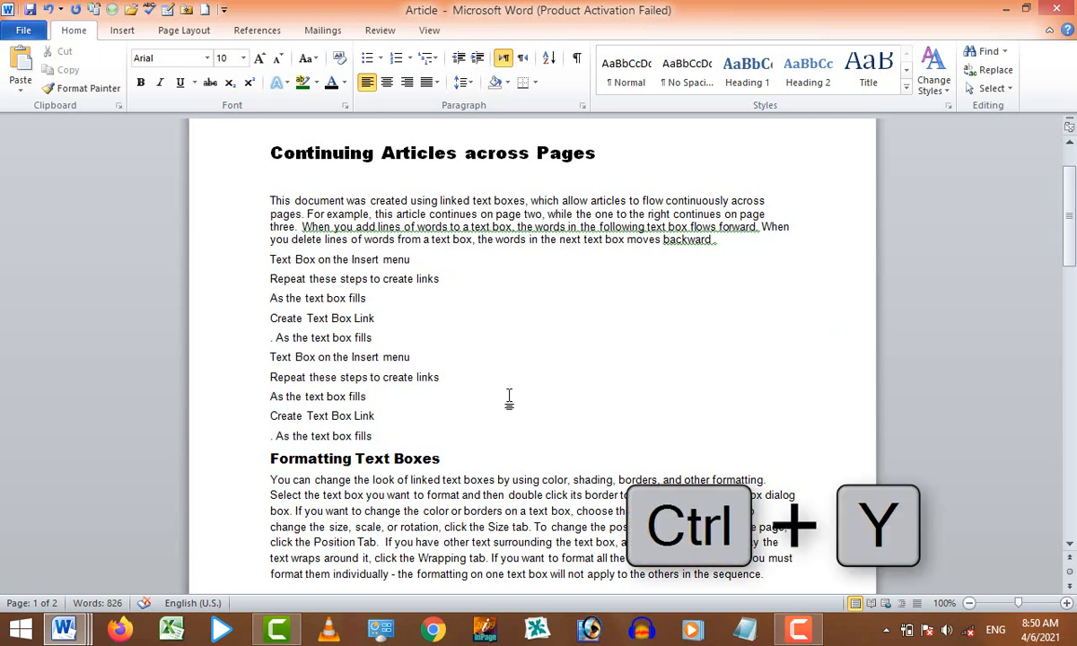
key(ctrl+y)
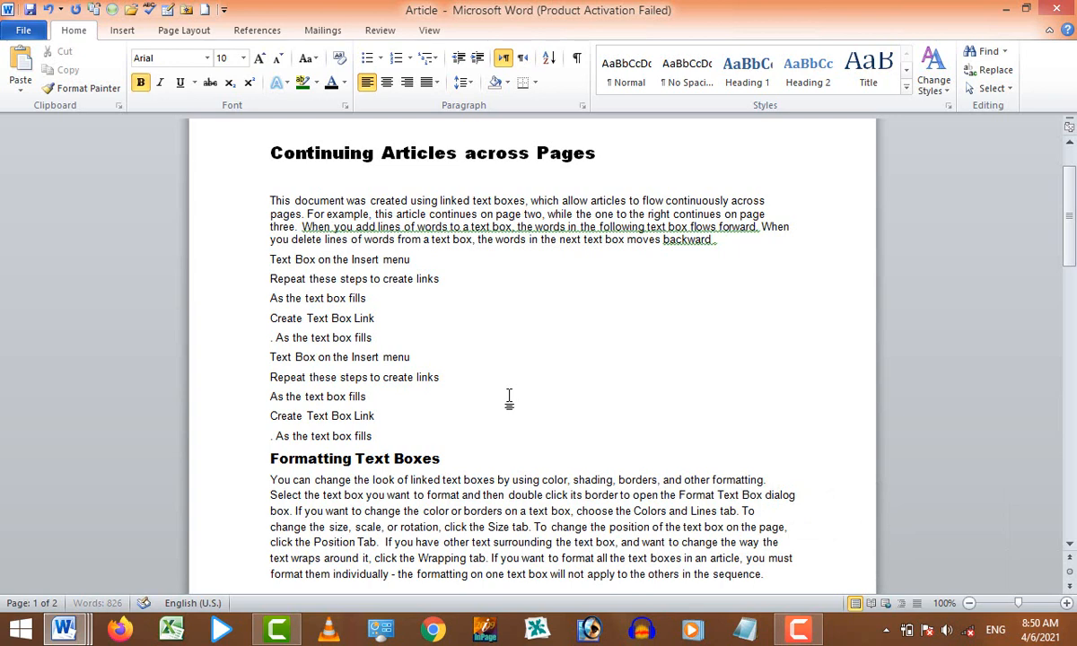
click(408, 259)
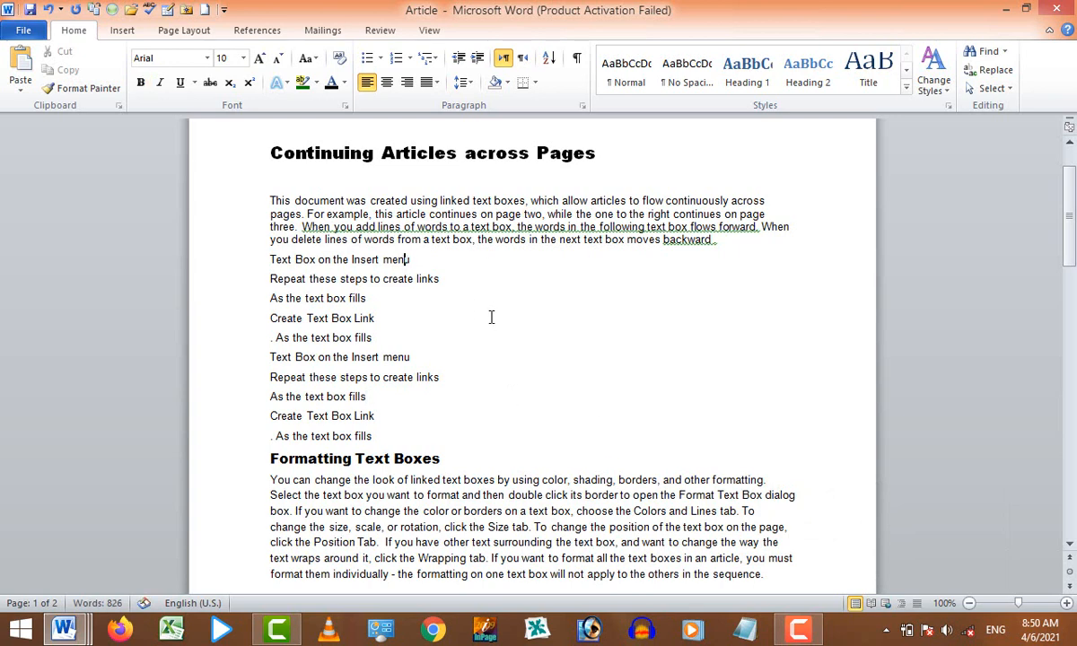
Copy the "Formatting Text Boxes" heading and paste it on a new line directly below the original
scroll(490, 320, down, 3)
triple_click(311, 336)
key(ctrl+c)
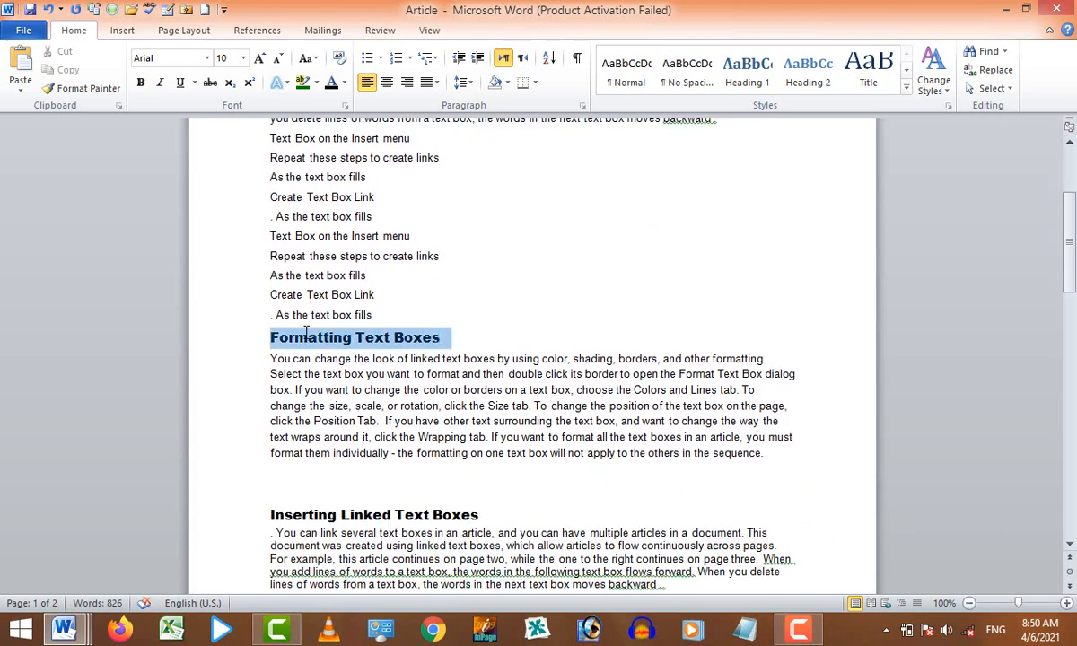
click(492, 337)
key(Return)
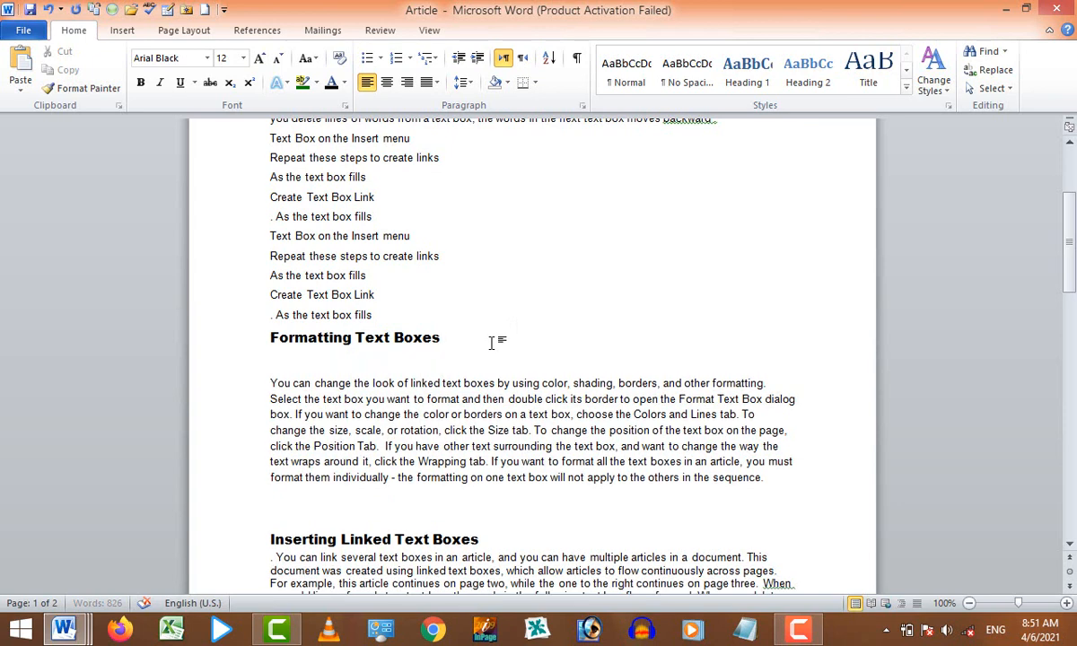
key(ctrl+v)
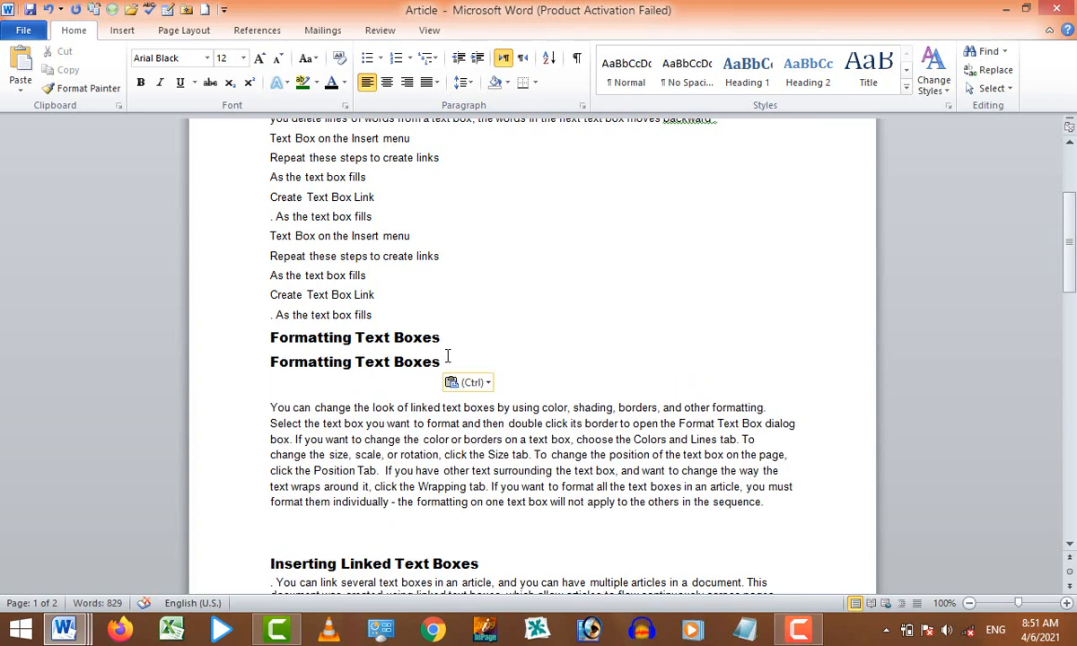
Select the duplicate "Formatting Text Boxes" heading and undo its pasting
drag(441, 361, 289, 357)
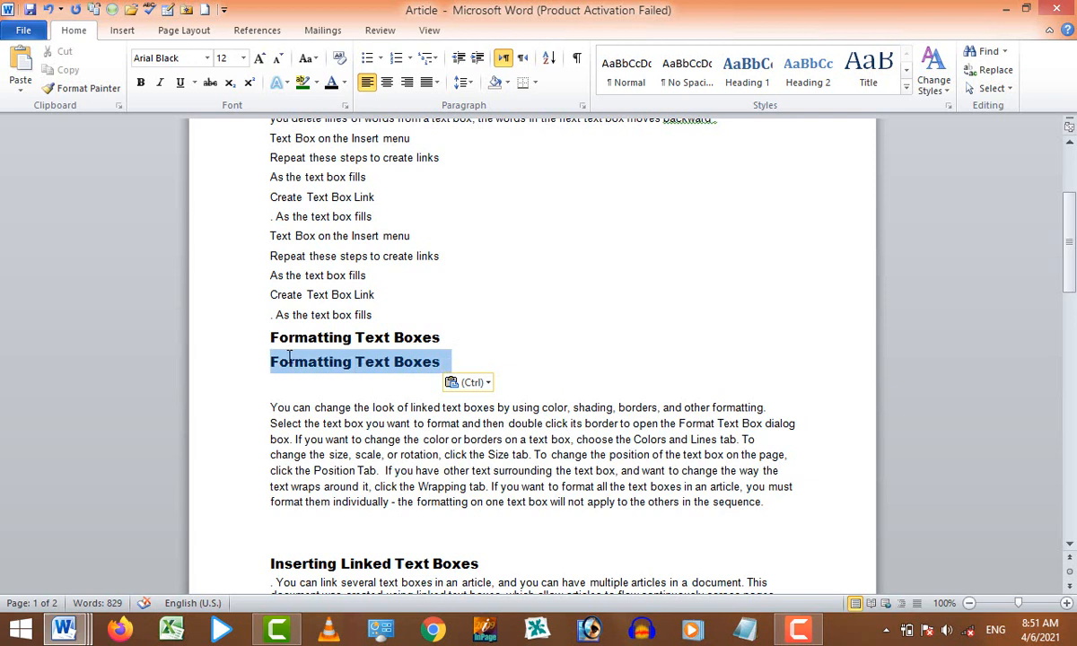
click(369, 366)
drag(441, 364, 375, 363)
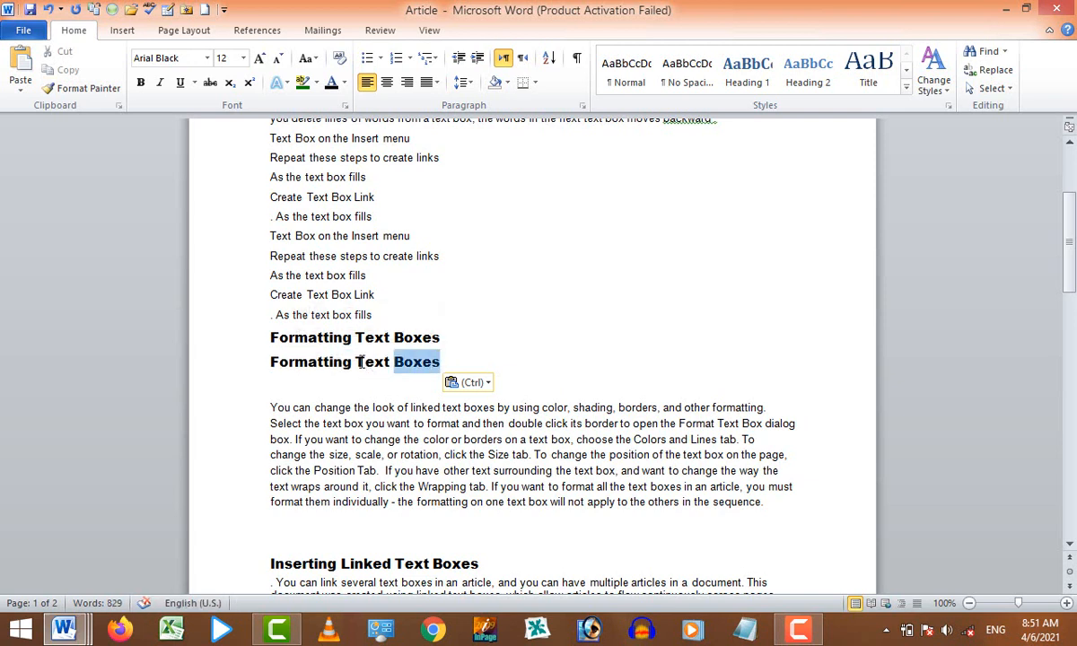
triple_click(375, 363)
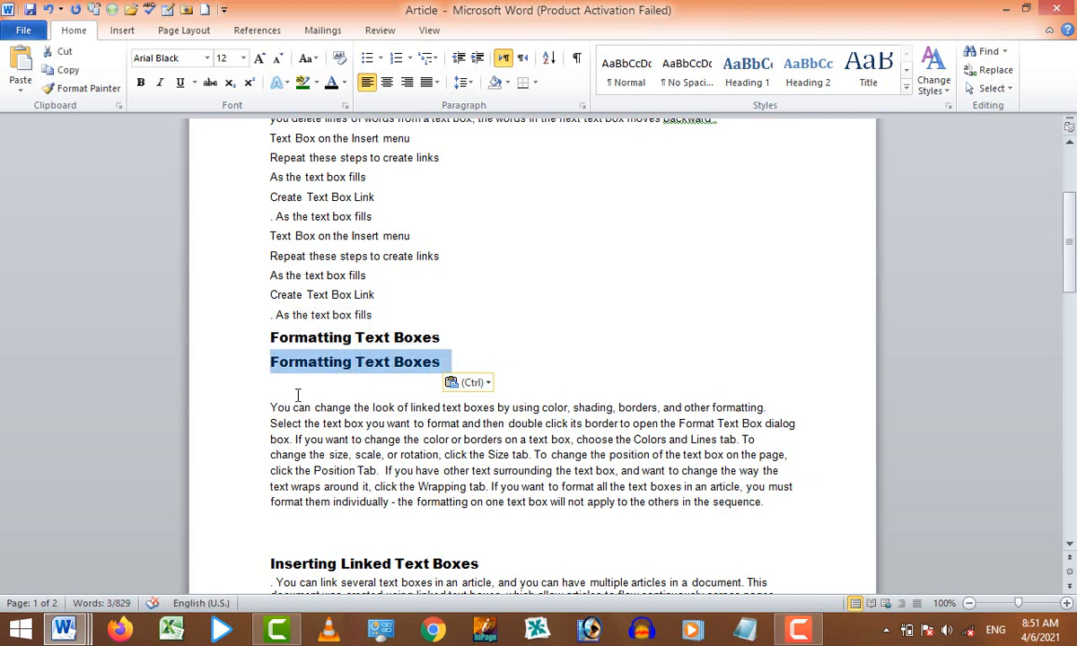
key(Delete)
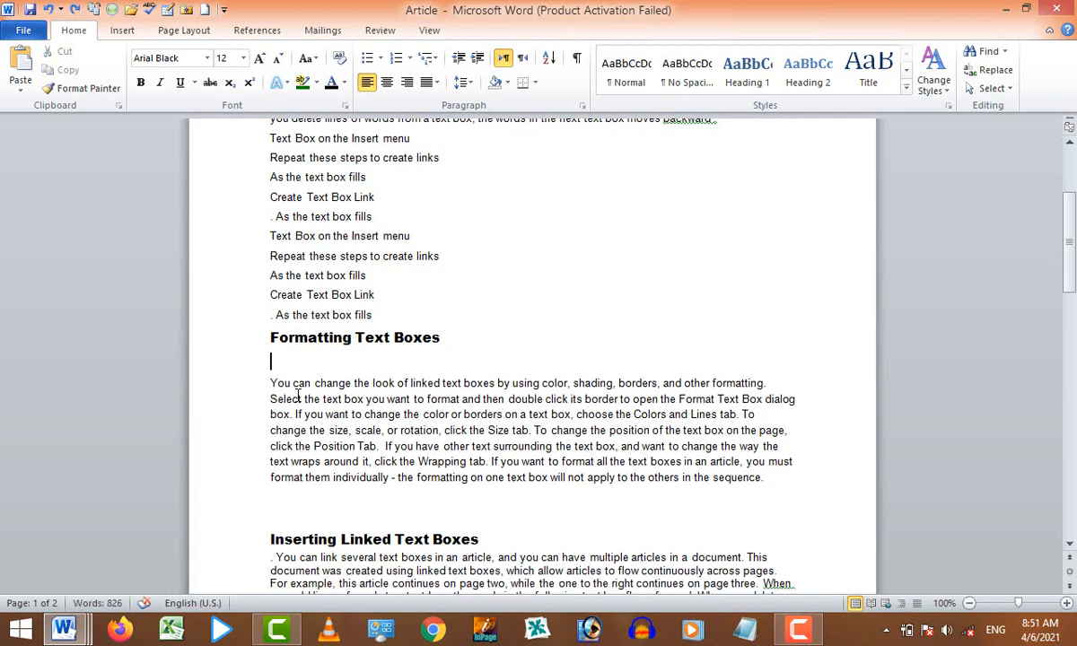
key(ctrl+z)
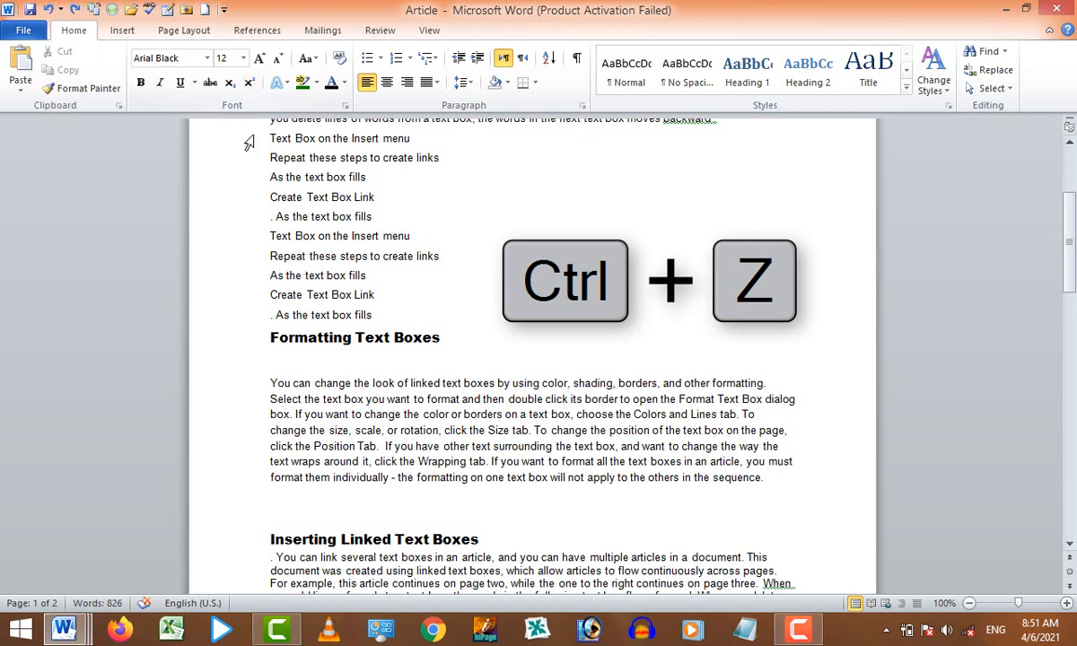
Redo the pasting of the duplicate "Formatting Text Boxes" heading and delete that duplicate
key(ctrl+y)
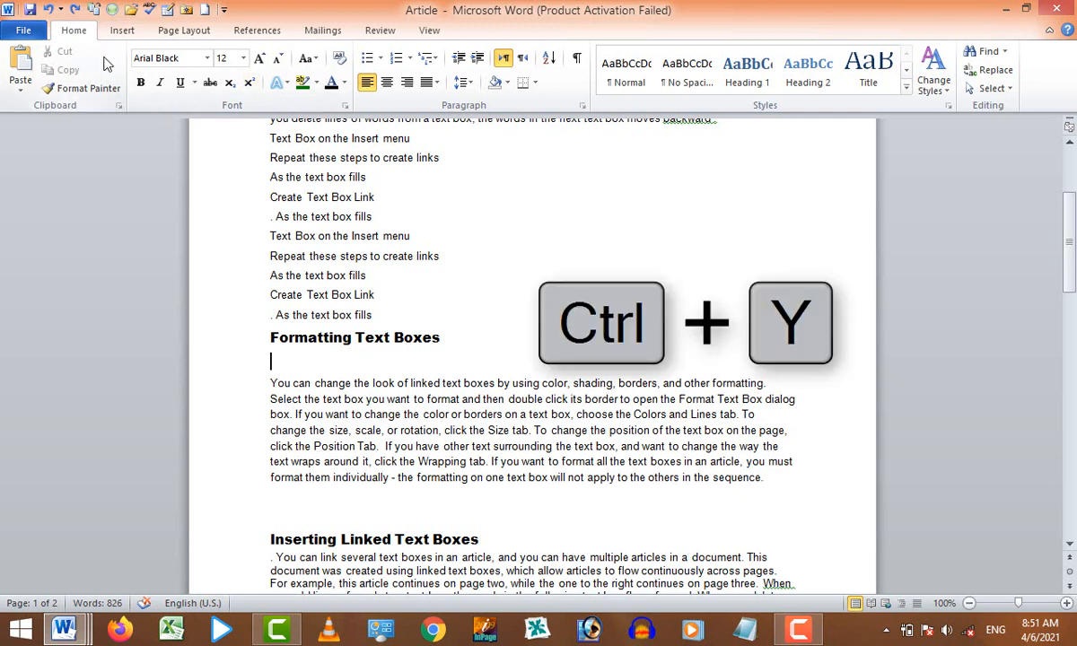
key(ctrl+y)
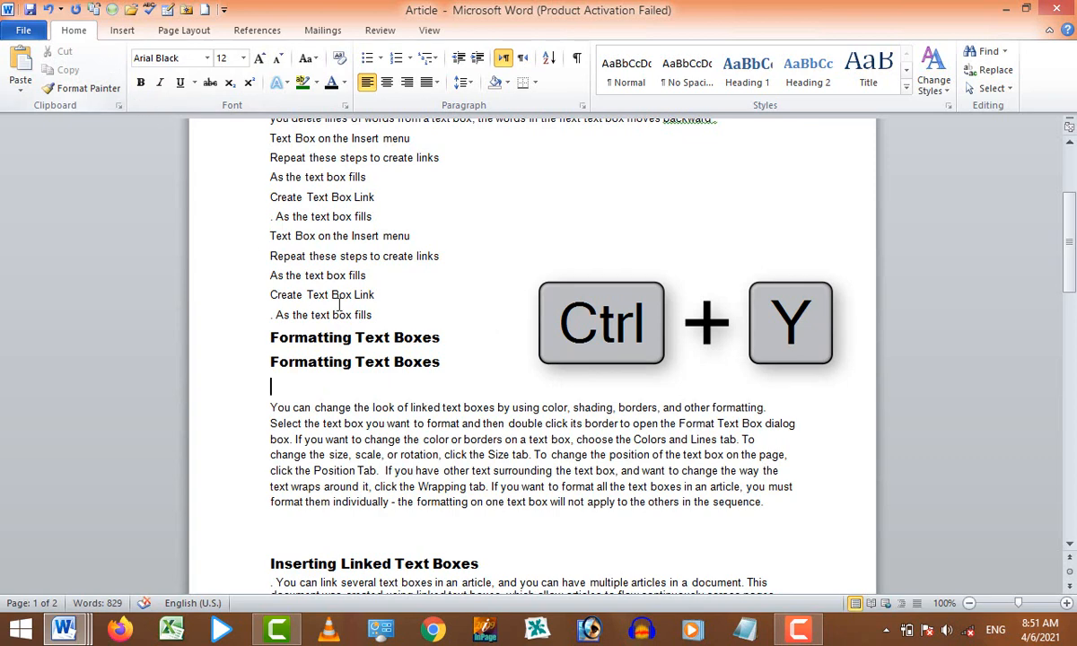
drag(447, 364, 289, 363)
key(Delete)
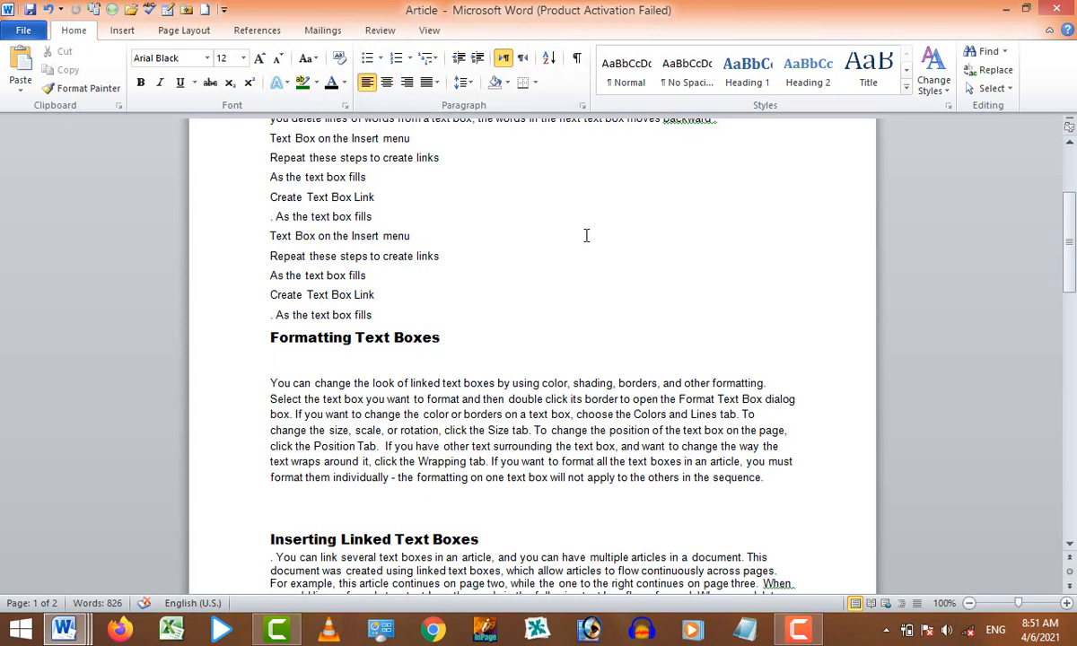
Open the Paragraph settings for the whole paragraph under the "Formatting Text Boxes" heading and choose Left alignment
drag(1068, 242, 1048, 298)
drag(519, 350, 277, 223)
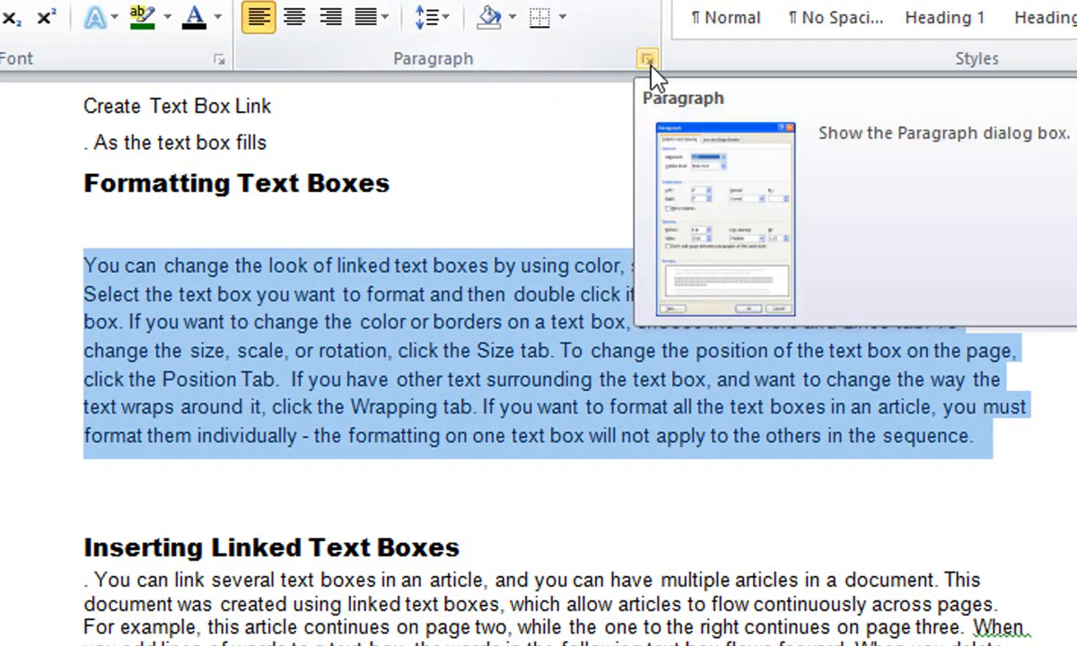
click(647, 60)
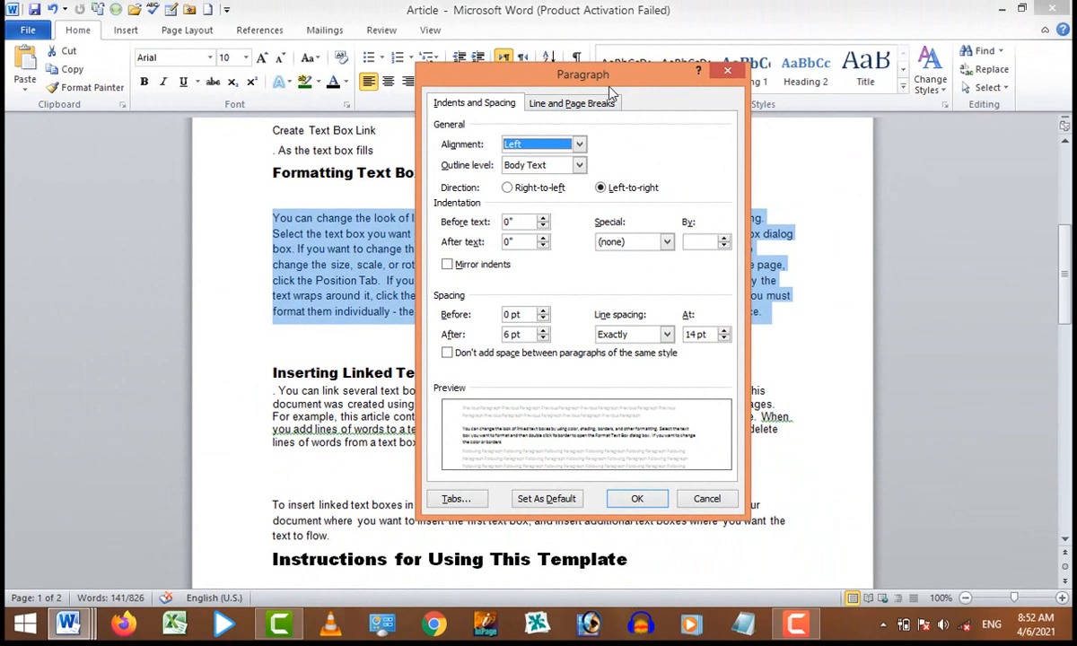
drag(622, 87, 702, 112)
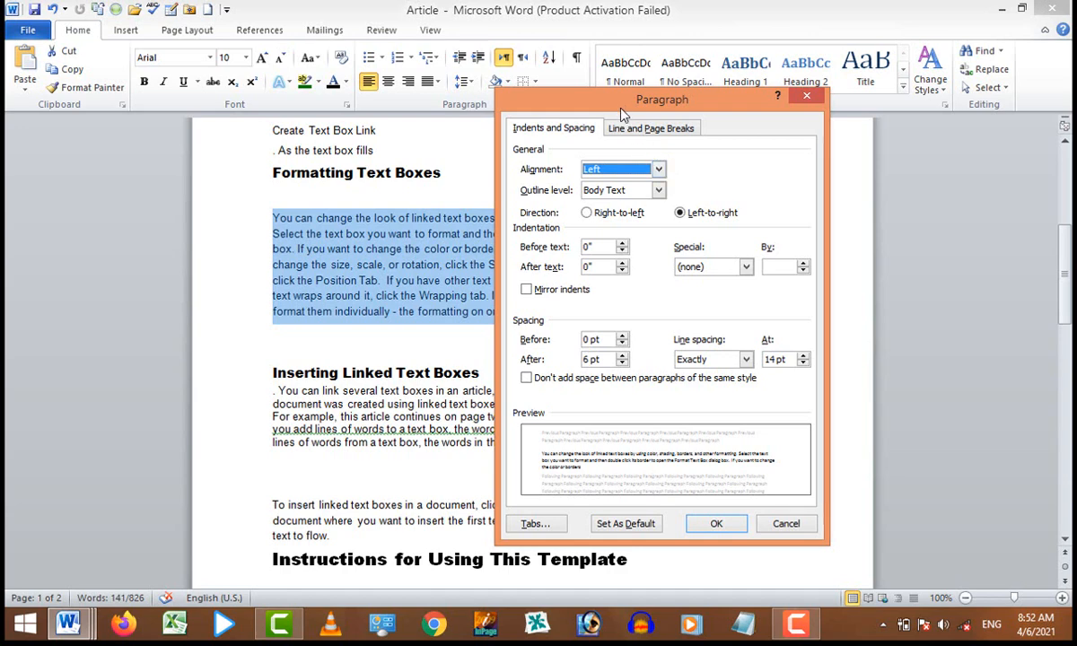
drag(622, 109, 684, 115)
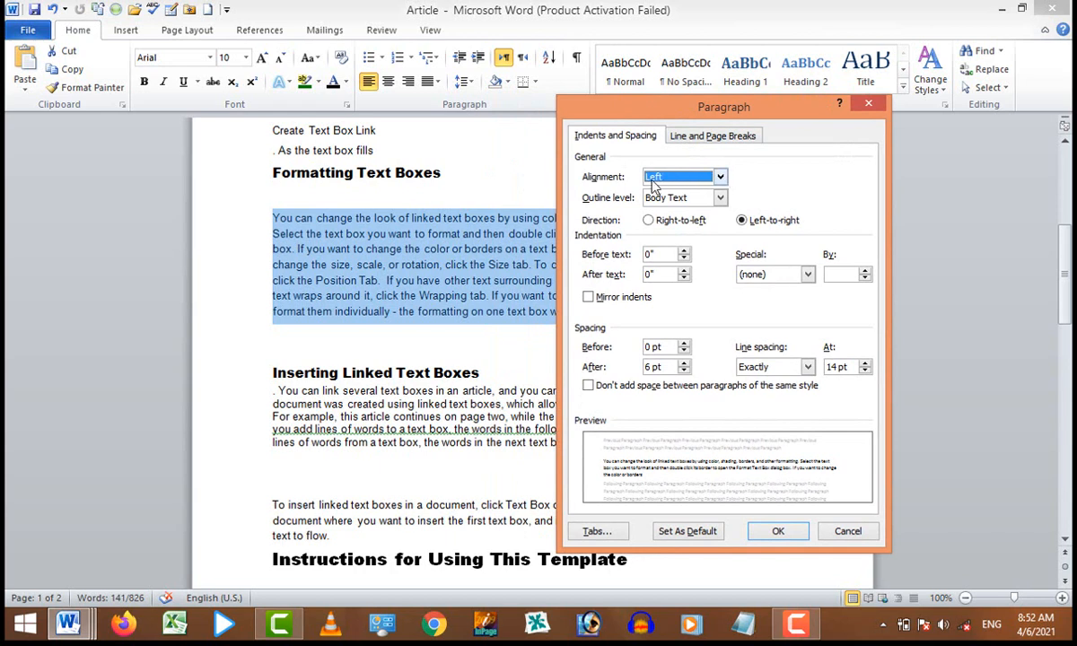
click(720, 179)
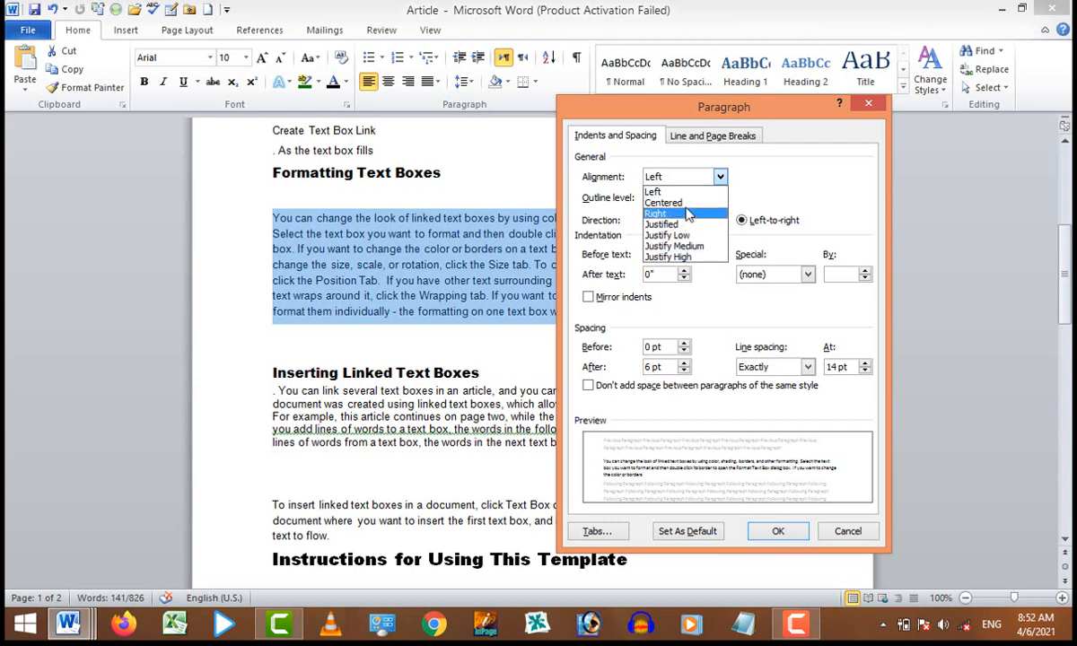
click(690, 193)
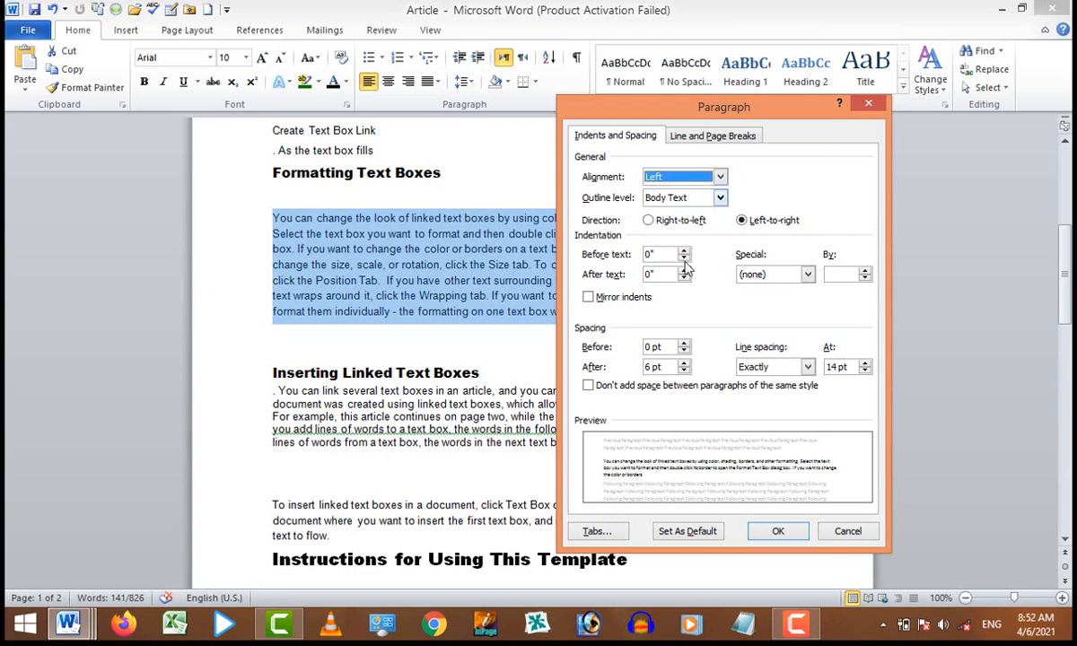
Confirm the Left alignment and change the paragraph under the "Formatting Text Boxes" heading to Right alignment in the Paragraph settings
click(768, 531)
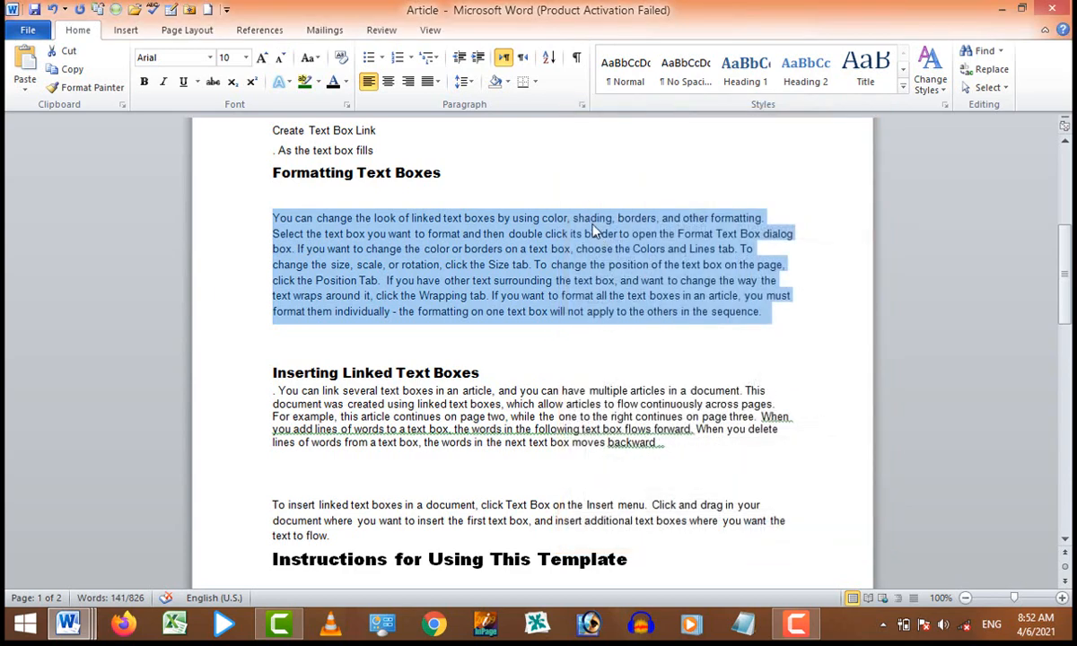
right_click(561, 245)
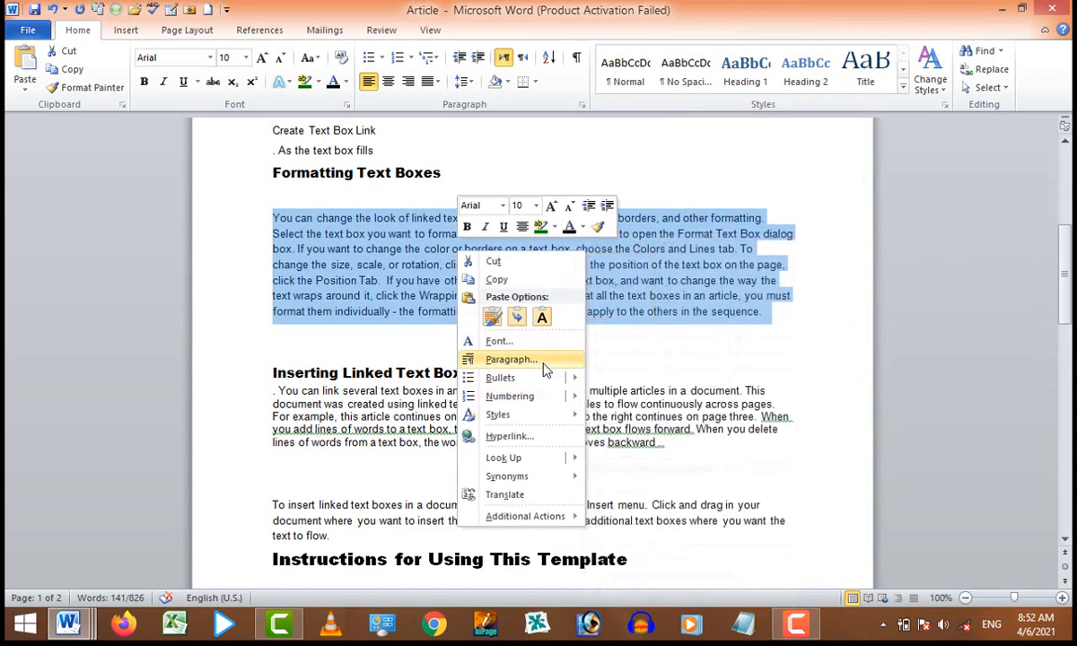
click(546, 368)
drag(666, 116, 609, 114)
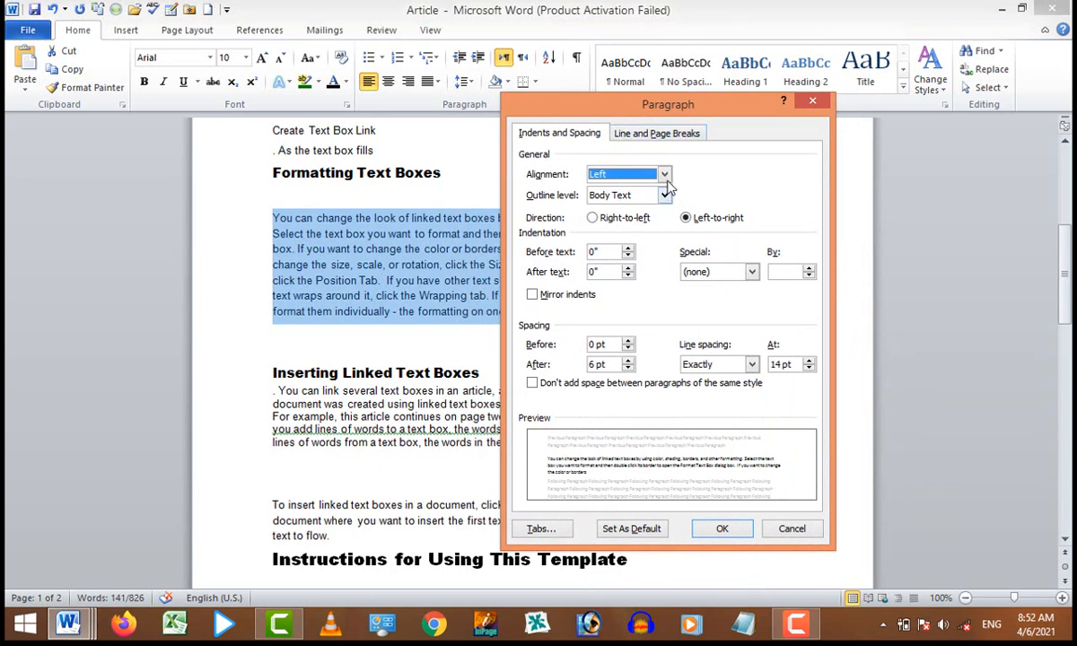
click(629, 173)
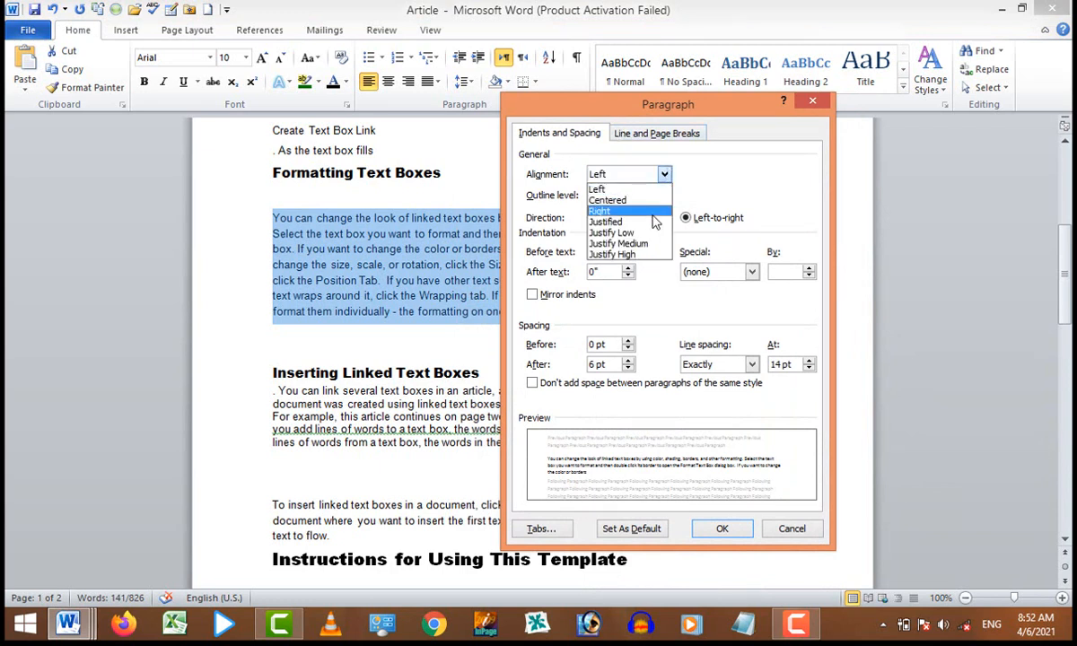
click(653, 213)
click(718, 529)
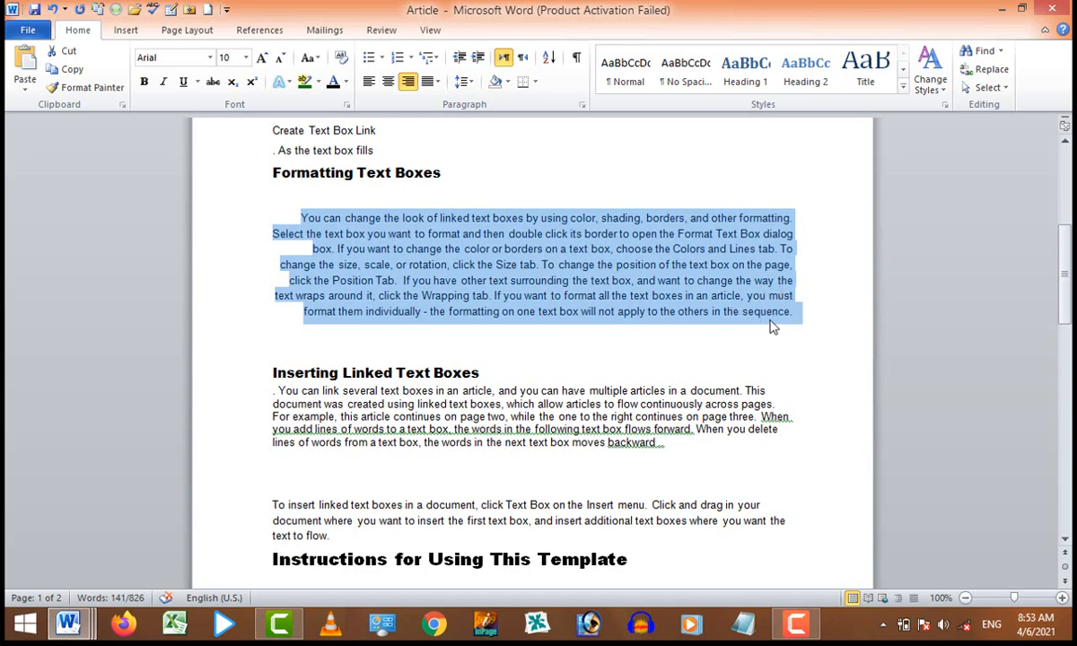
Set the selected paragraph under "Formatting Text Boxes" to Centered alignment through the Paragraph settings
right_click(698, 244)
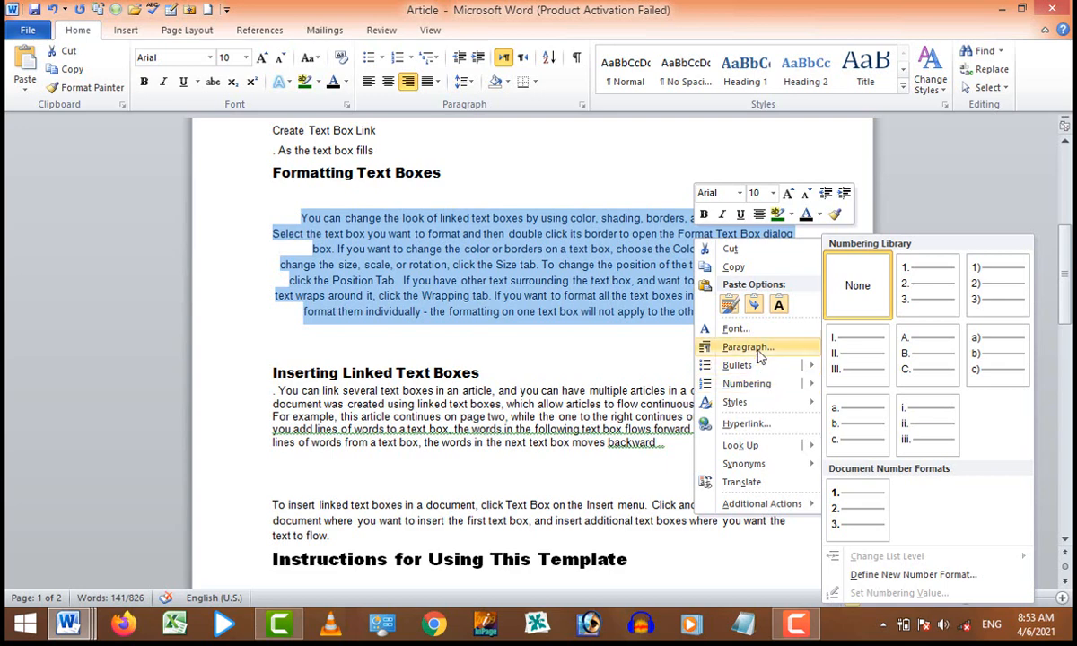
click(754, 348)
click(664, 175)
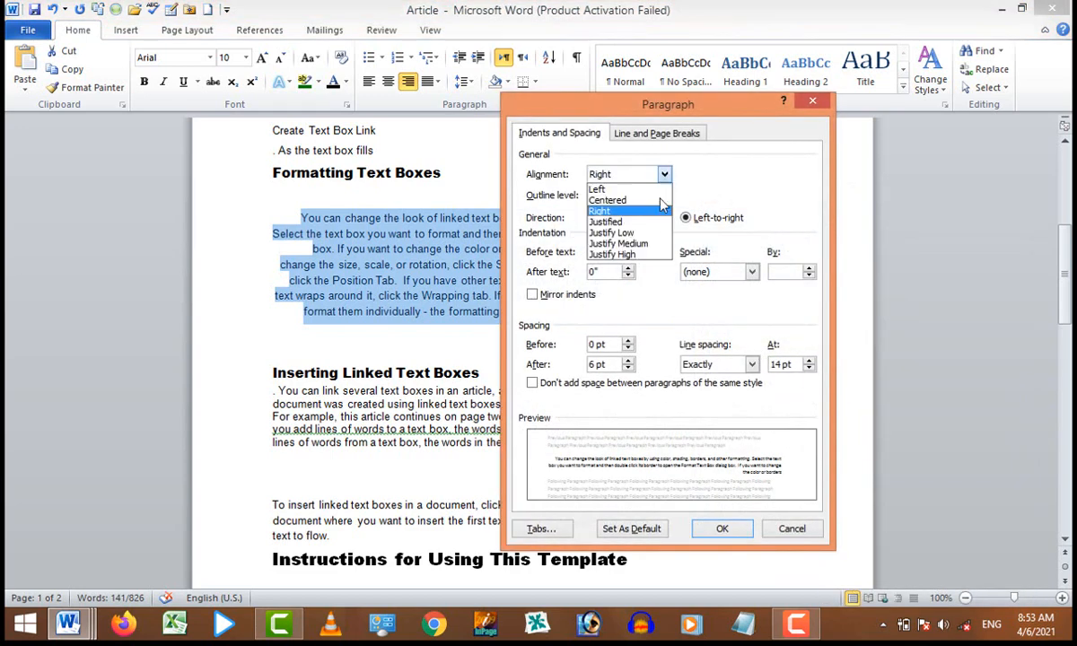
click(620, 200)
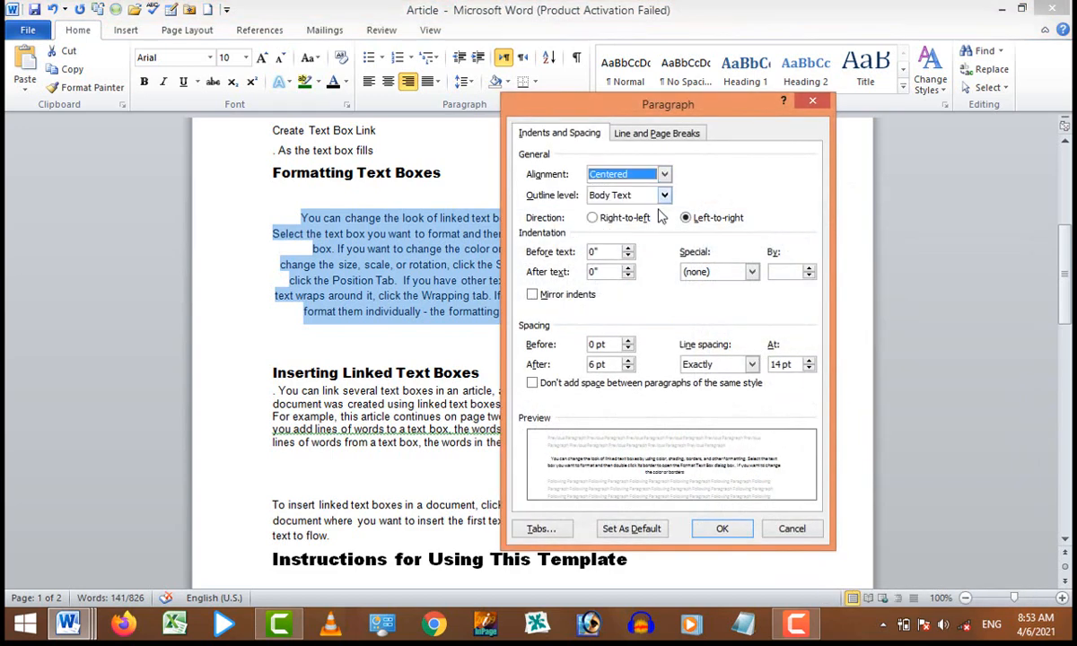
click(721, 528)
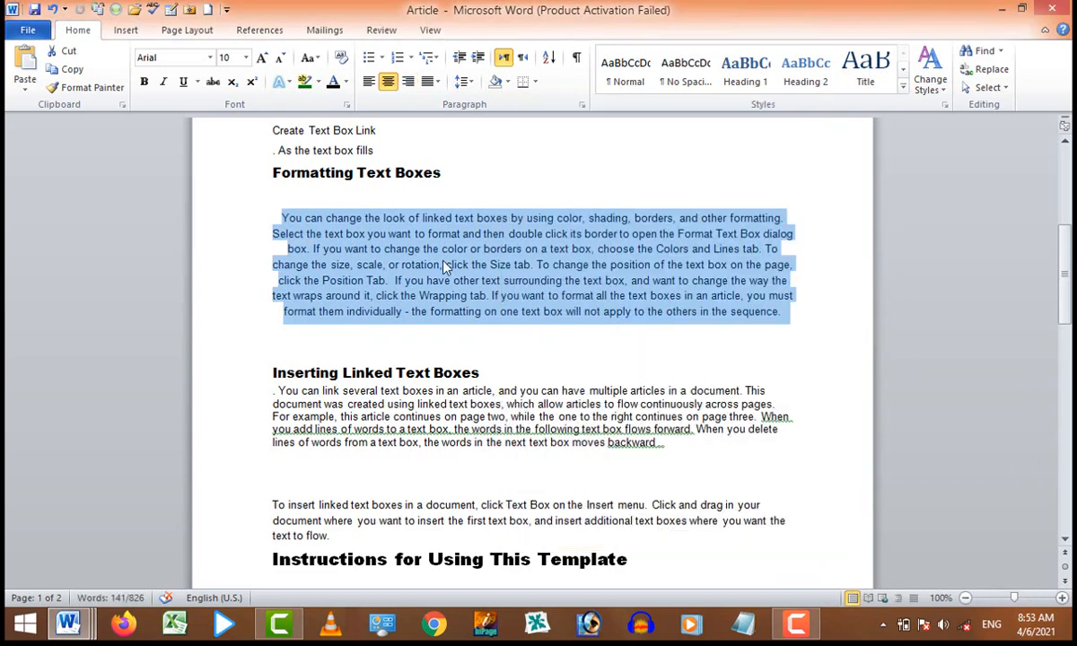
Return the paragraph under "Formatting Text Boxes" to Left alignment through the Paragraph settings and deselect it
click(582, 106)
click(631, 175)
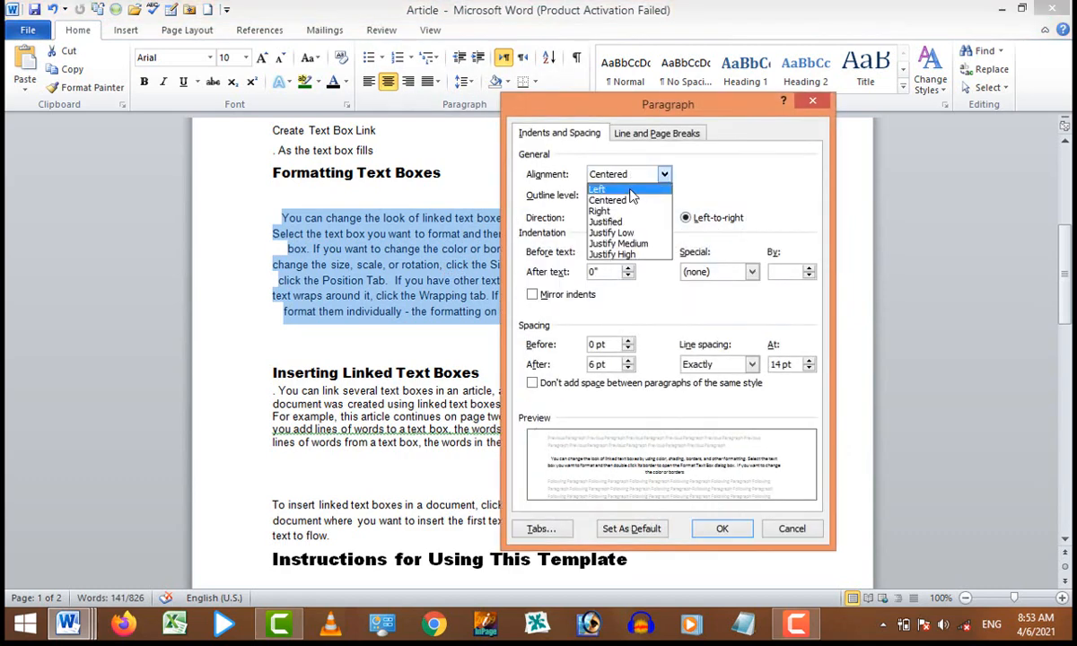
click(596, 187)
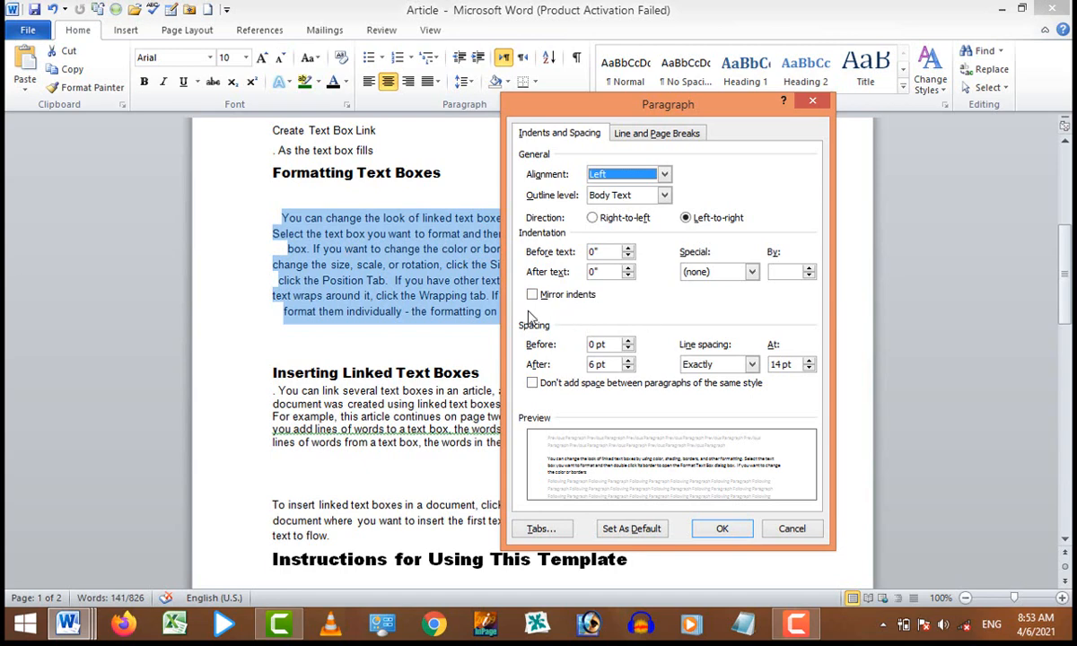
click(718, 528)
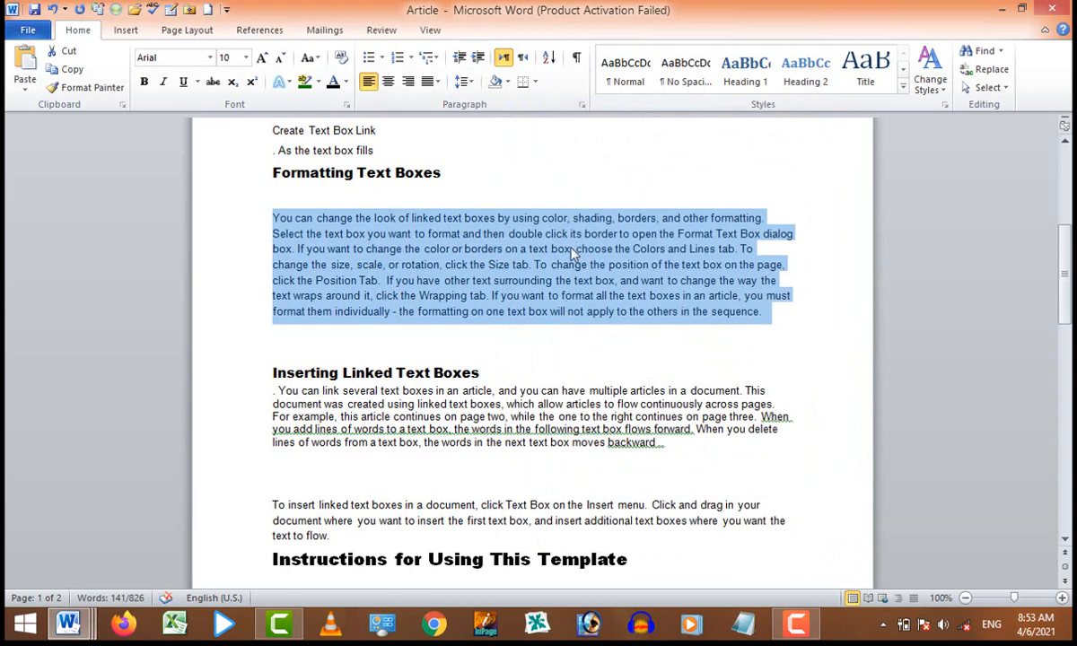
click(583, 105)
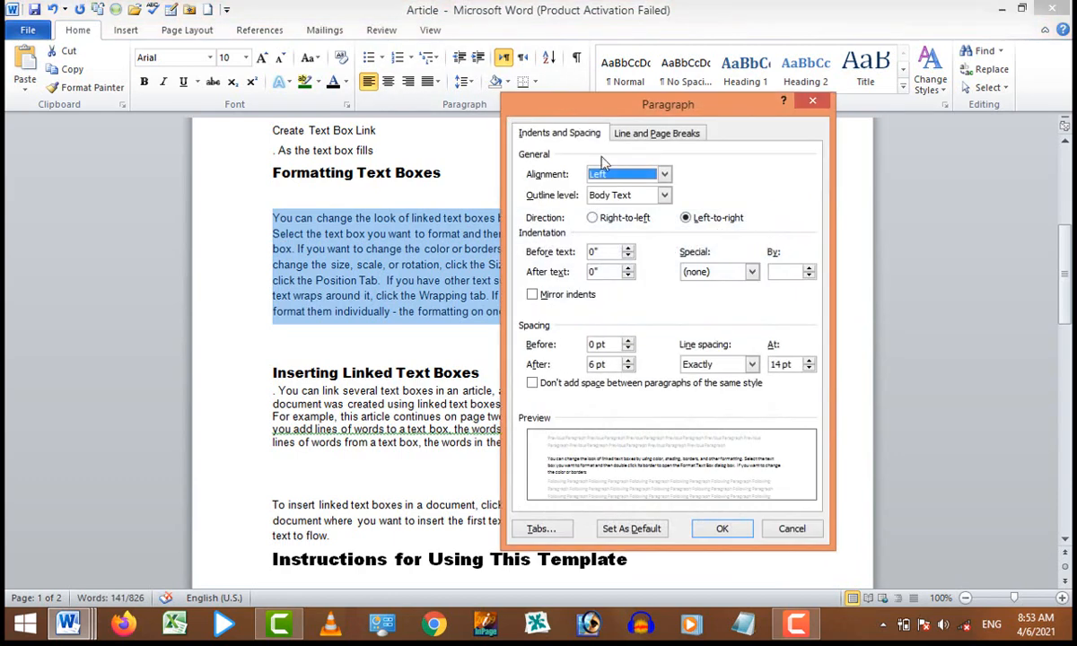
click(813, 102)
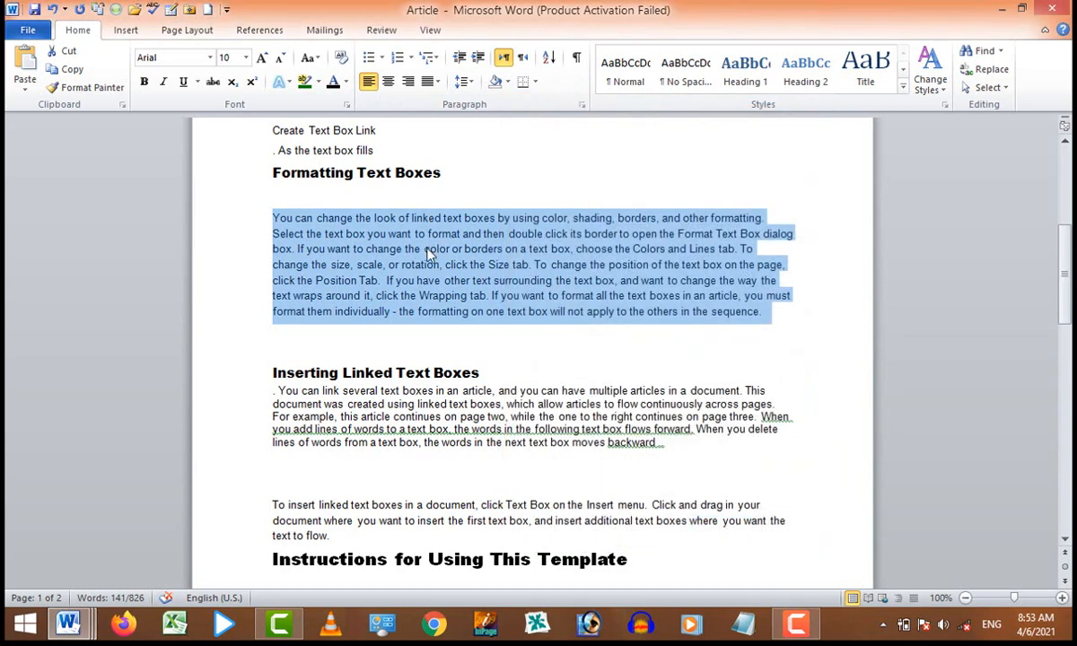
click(428, 249)
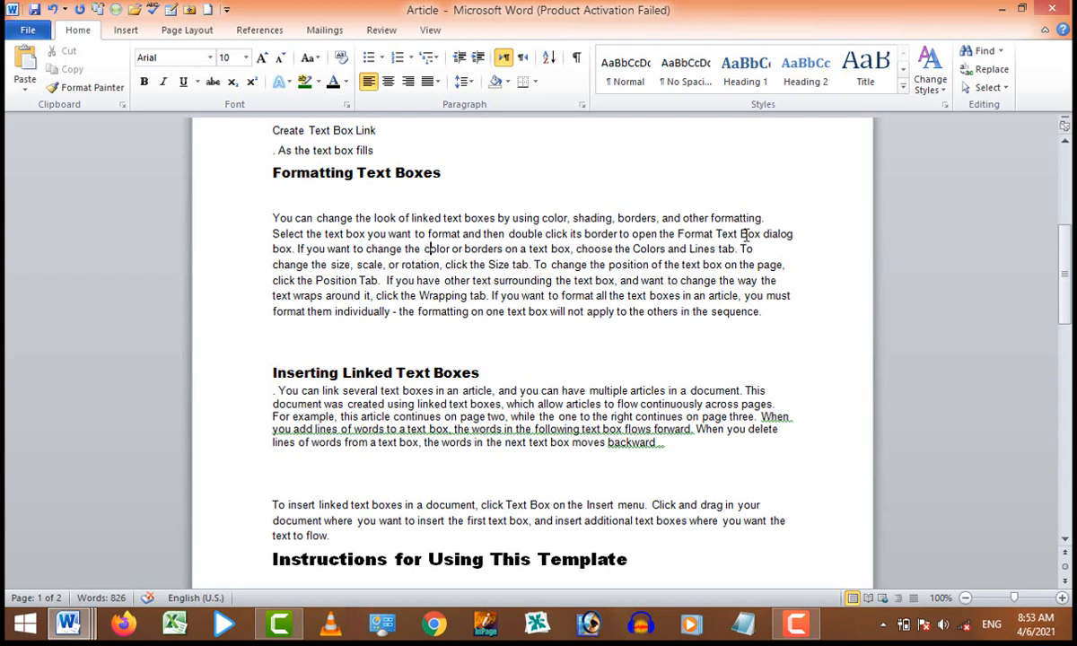
Select the whole paragraph under "Formatting Text Boxes" and set its line spacing to 1.5 lines in the Paragraph settings
drag(762, 310, 273, 218)
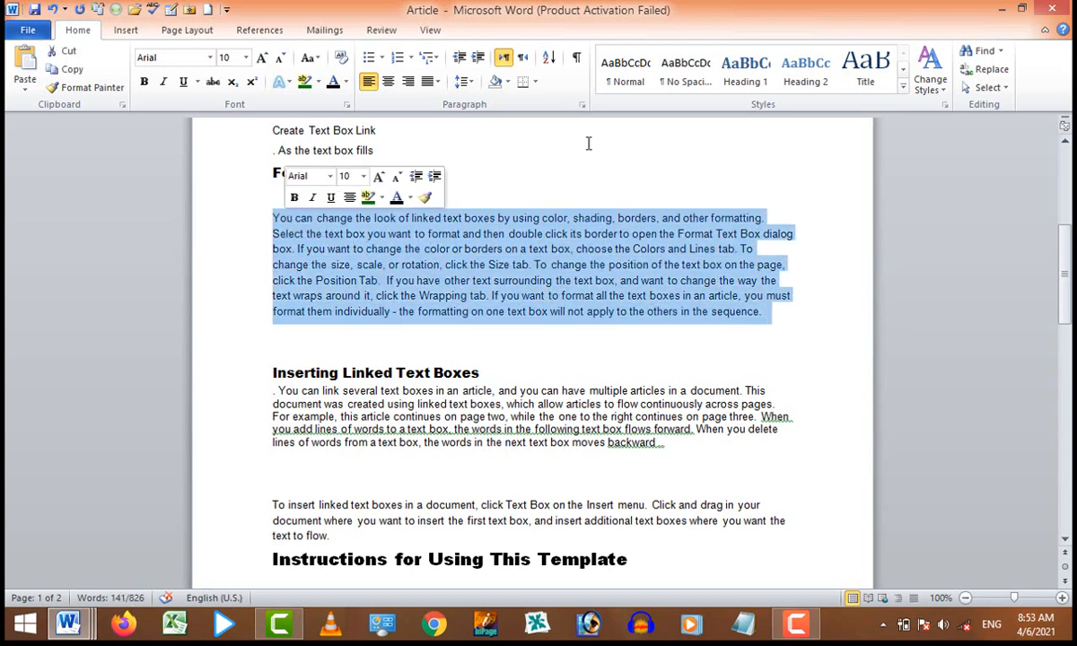
click(582, 105)
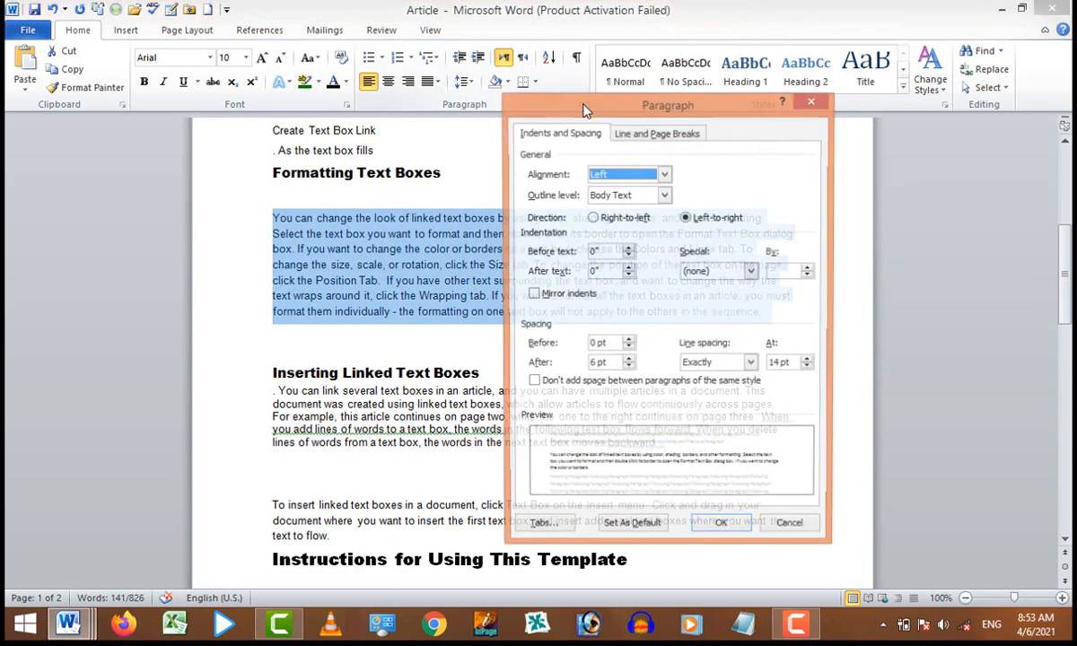
drag(603, 111, 613, 87)
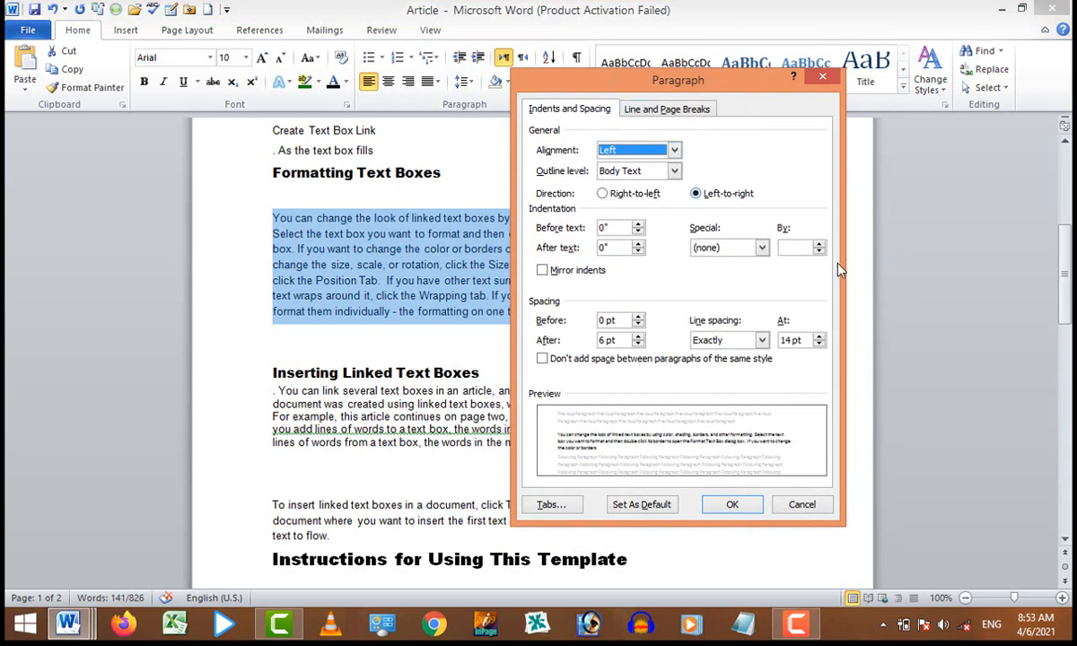
click(761, 341)
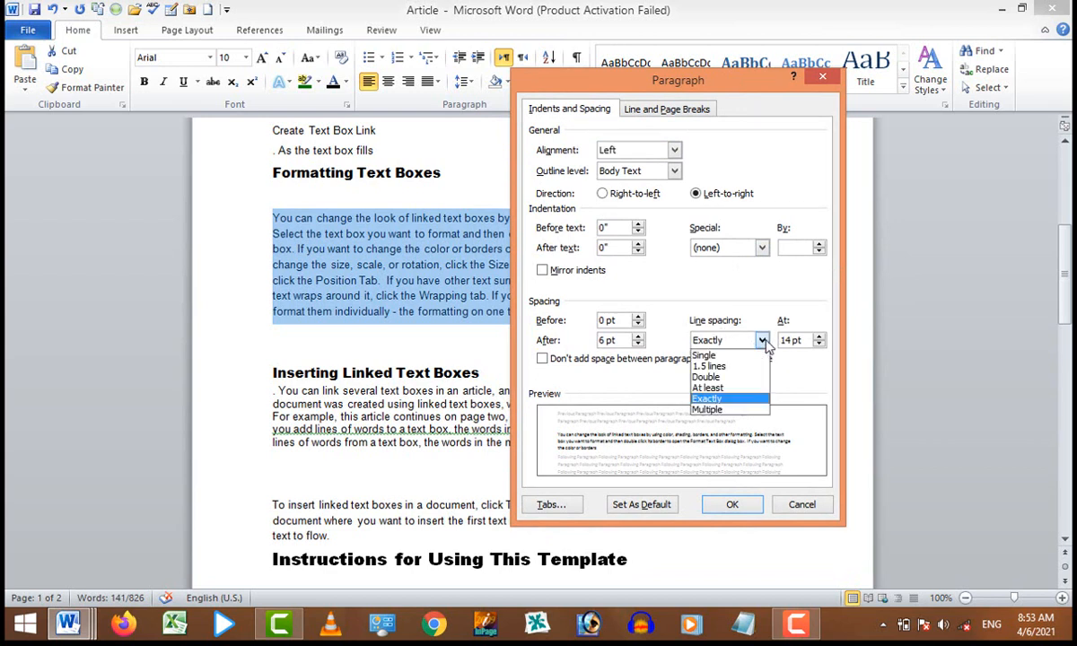
click(752, 373)
click(732, 504)
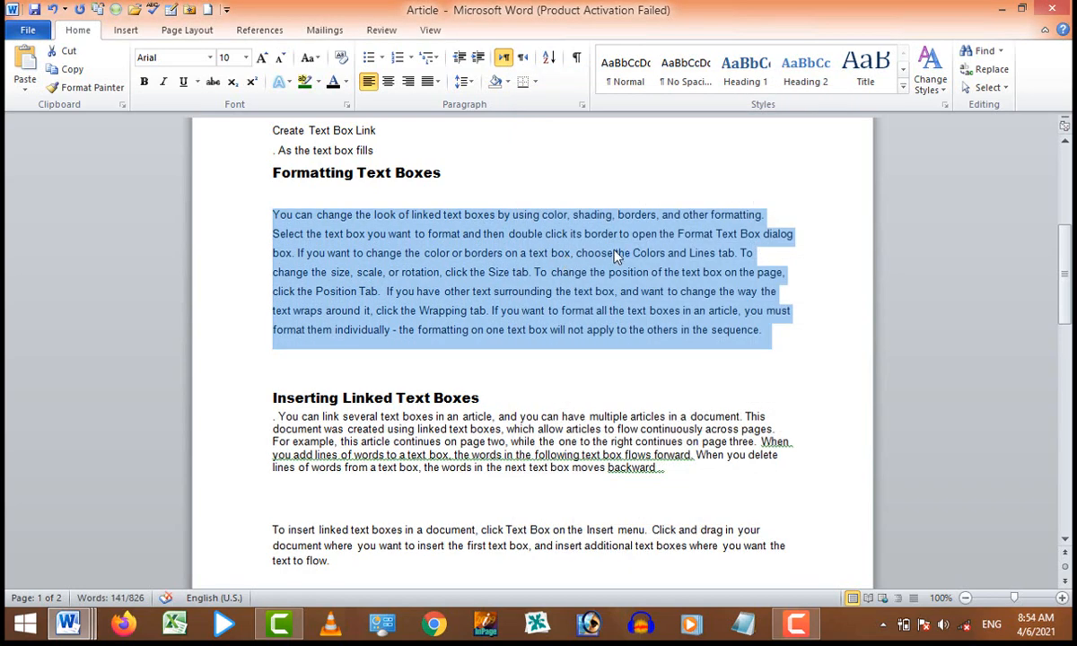
click(616, 255)
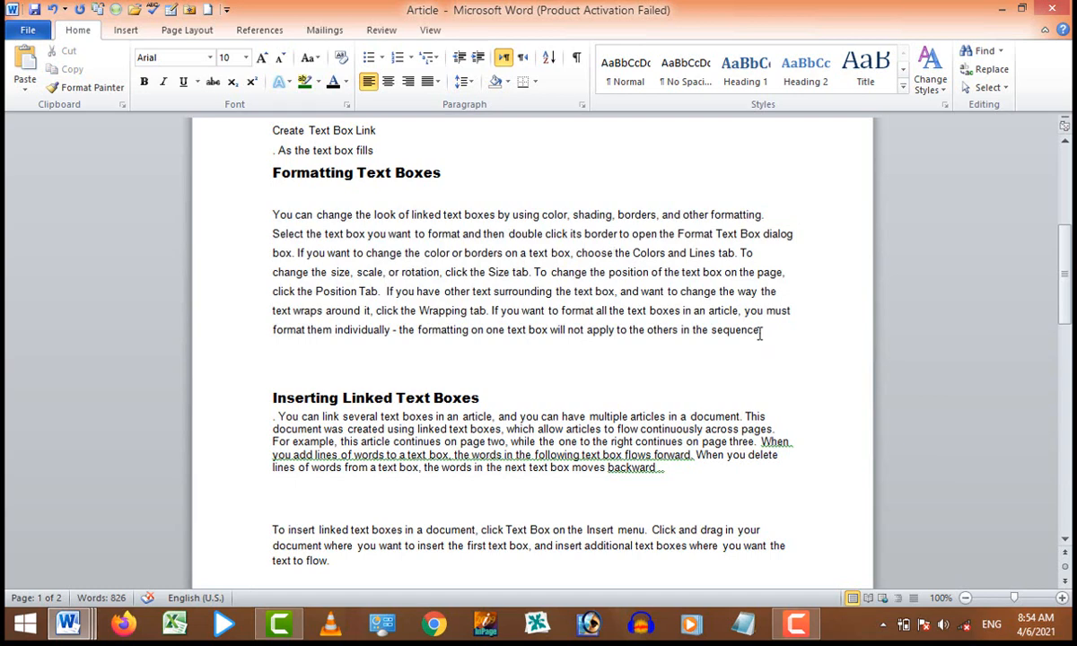
Set the line spacing of the whole paragraph under "Formatting Text Boxes" to Multiple at 3
drag(759, 327, 278, 220)
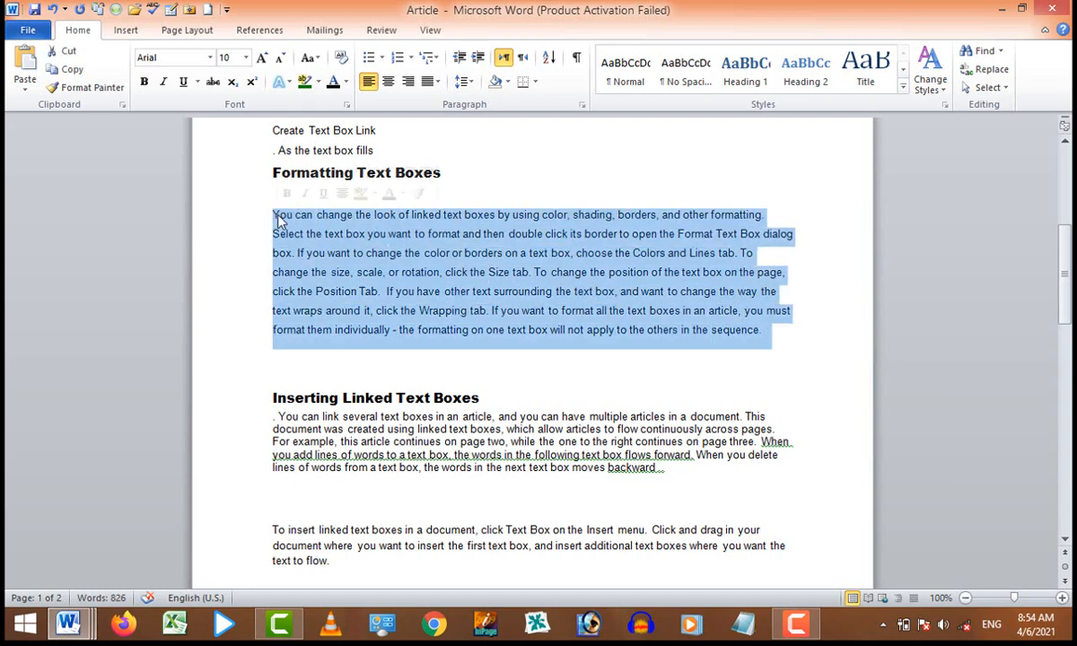
click(582, 104)
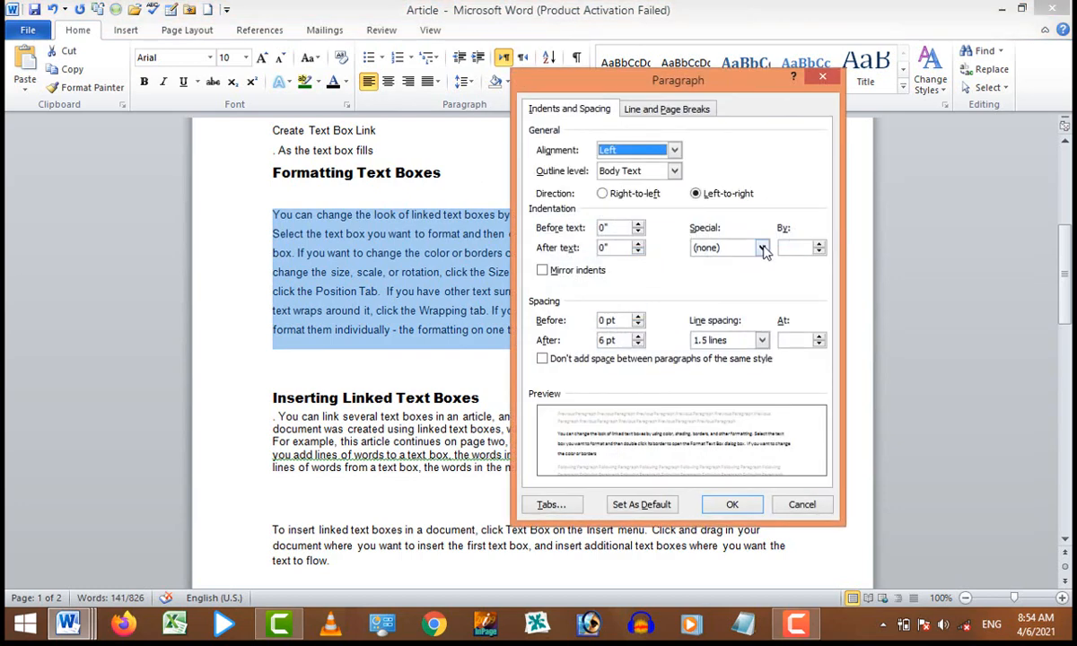
click(718, 245)
click(718, 244)
click(761, 341)
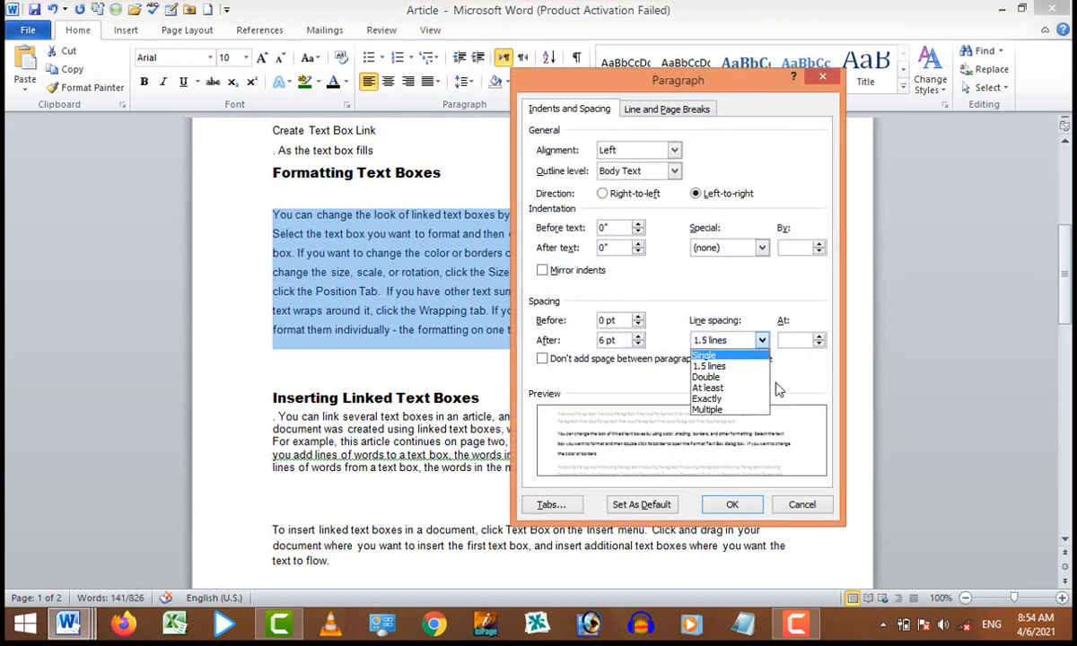
click(708, 410)
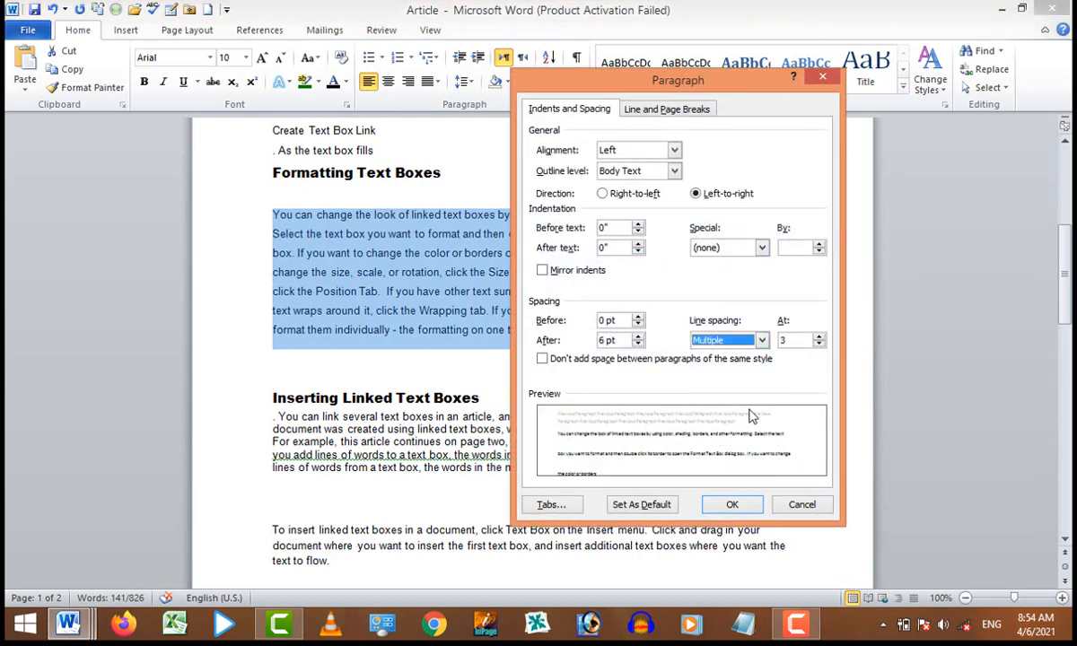
click(731, 504)
click(617, 289)
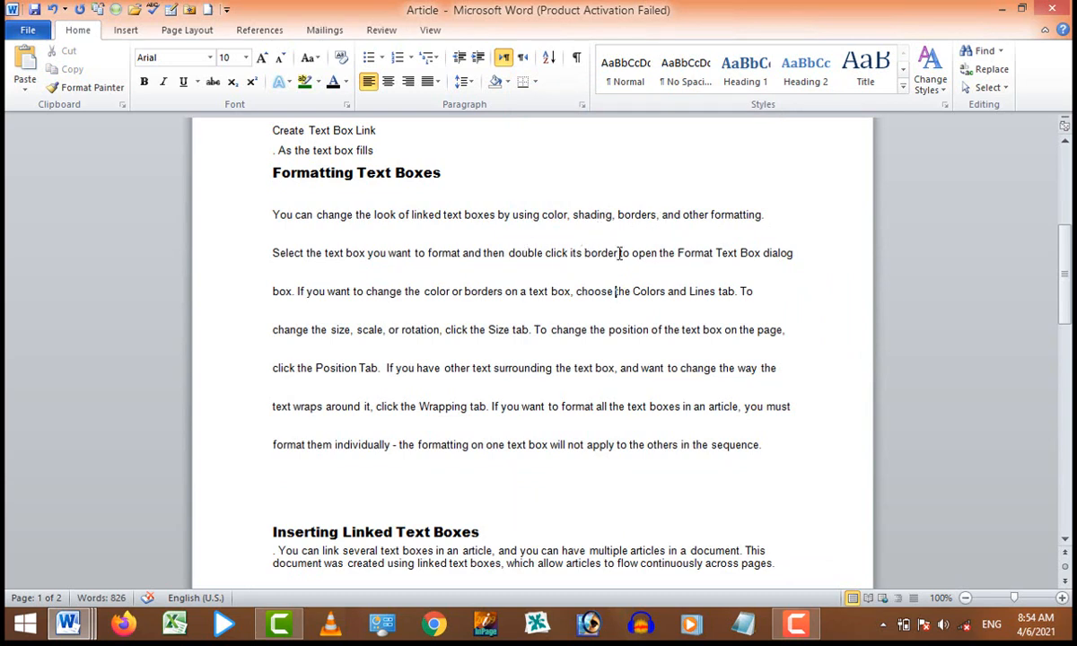
drag(772, 464, 314, 215)
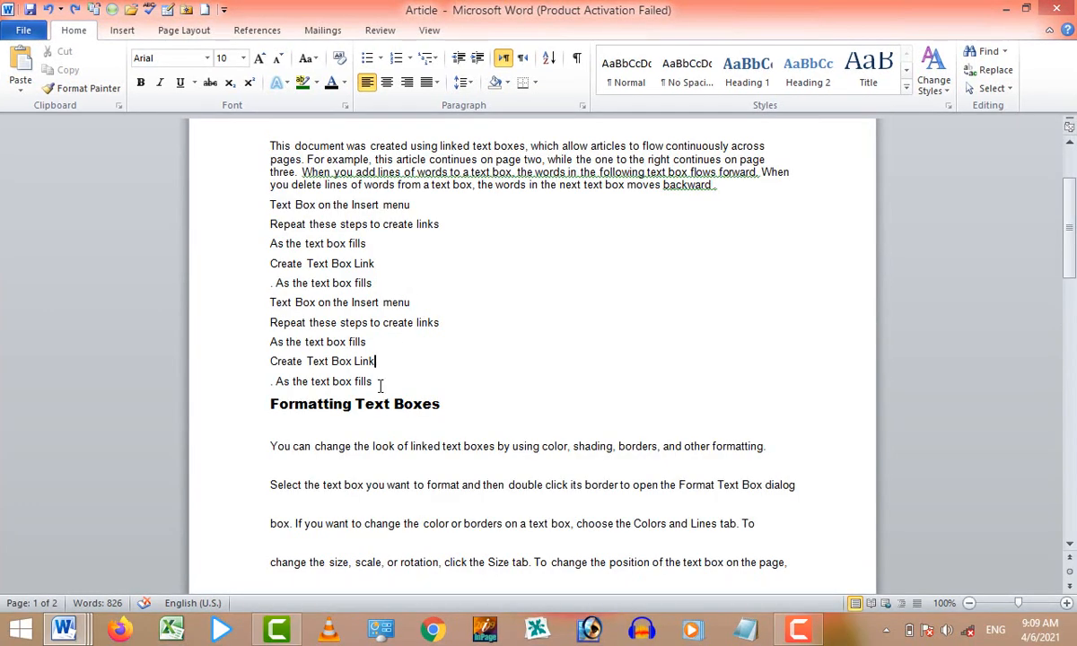
Format the ten short lines above the "Formatting Text Boxes" heading as a list with solid round bullets
drag(374, 381, 273, 216)
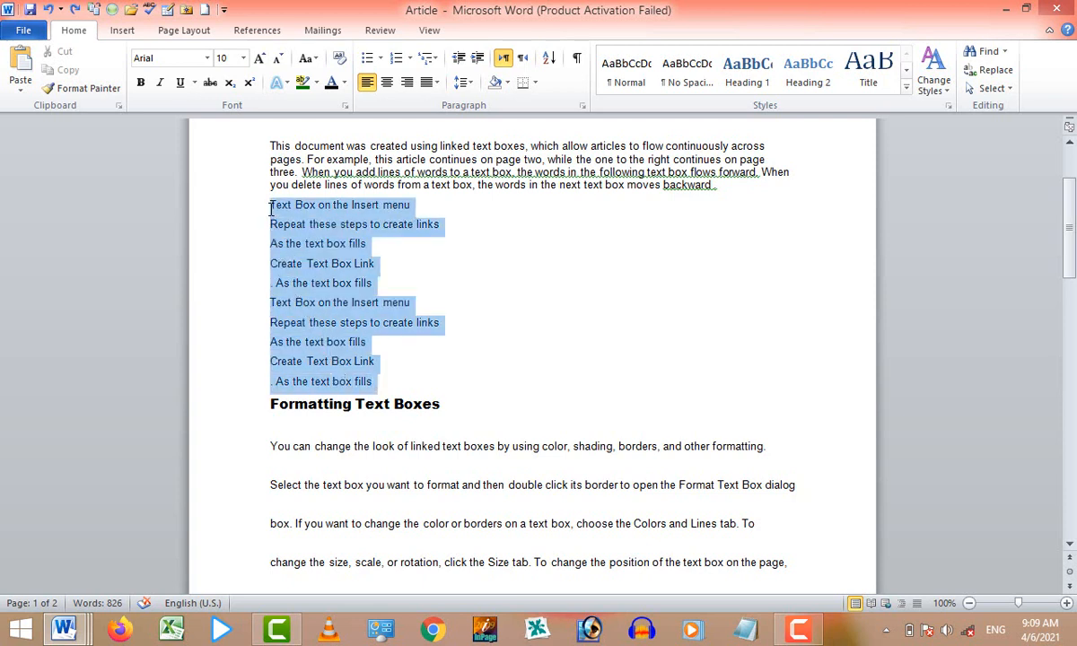
drag(271, 208, 271, 208)
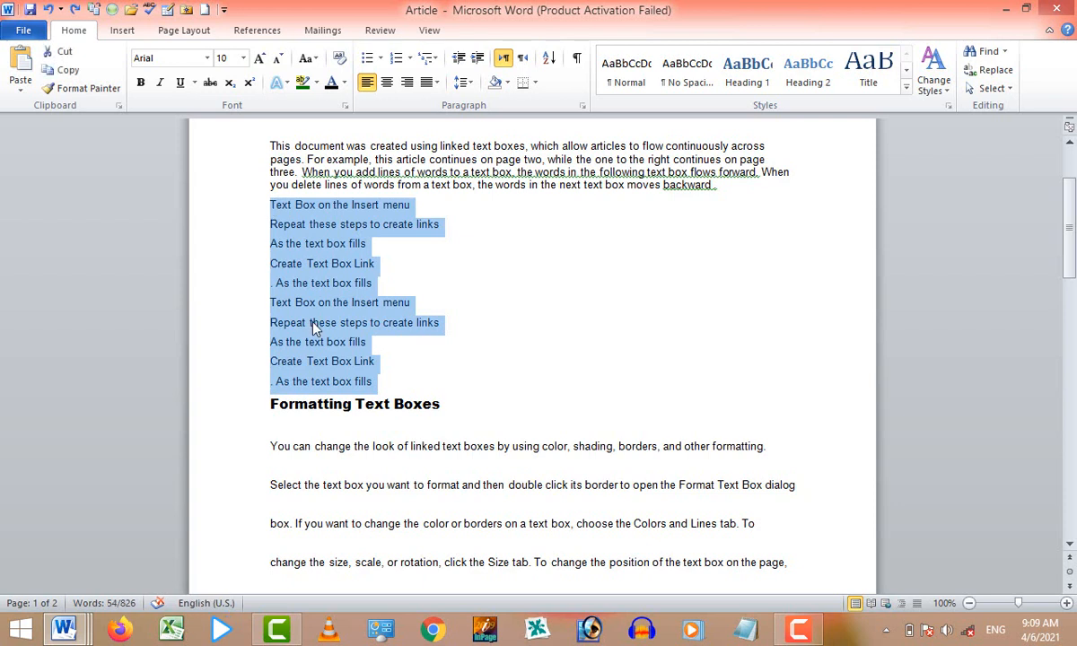
click(381, 60)
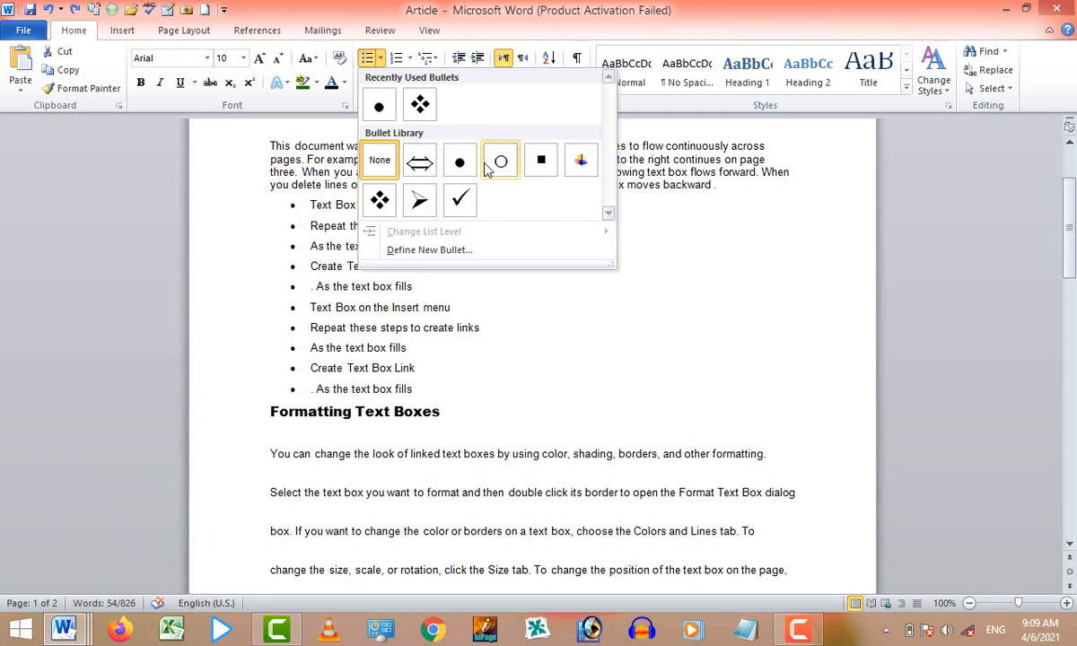
click(456, 160)
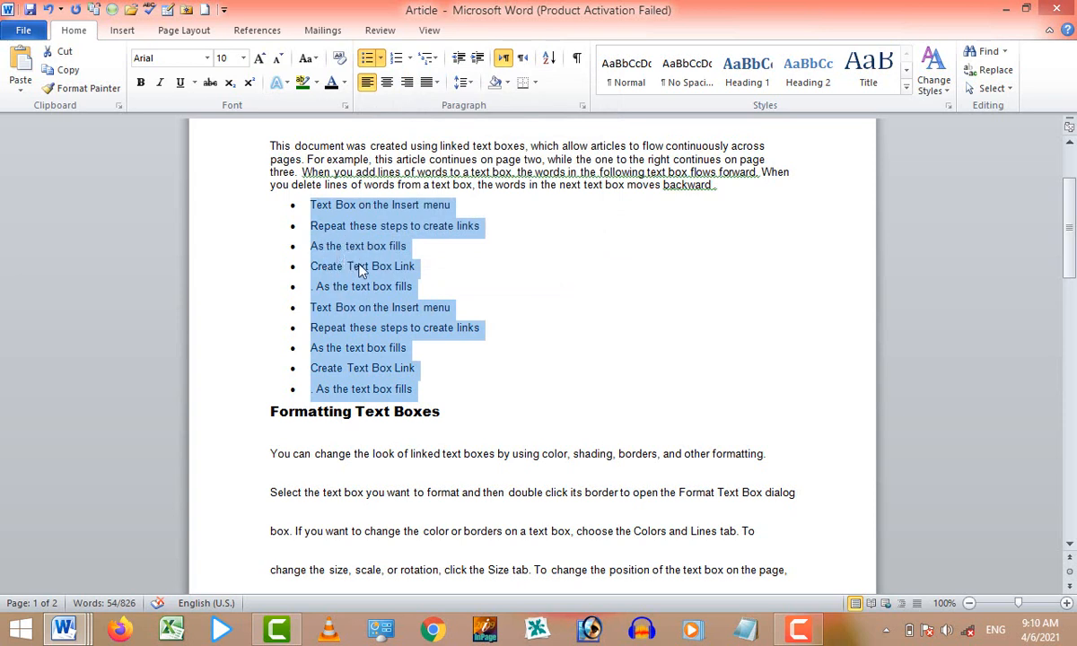
Convert the ten bulleted lines above "Formatting Text Boxes" into a numbered list in the 1) 2) 3) format
drag(420, 392, 311, 202)
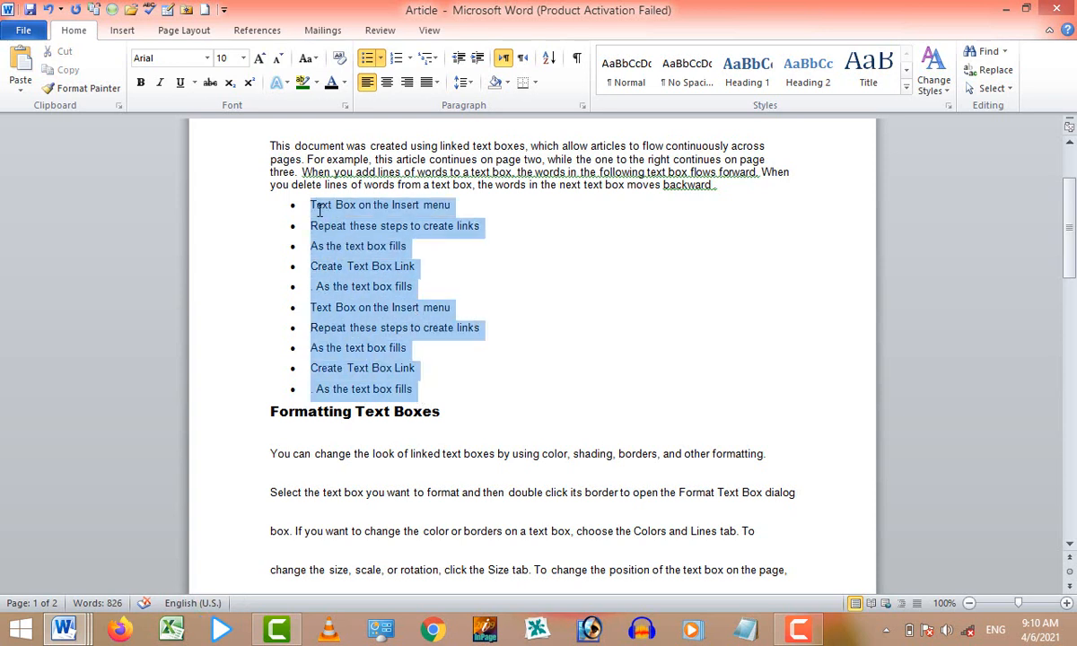
click(397, 58)
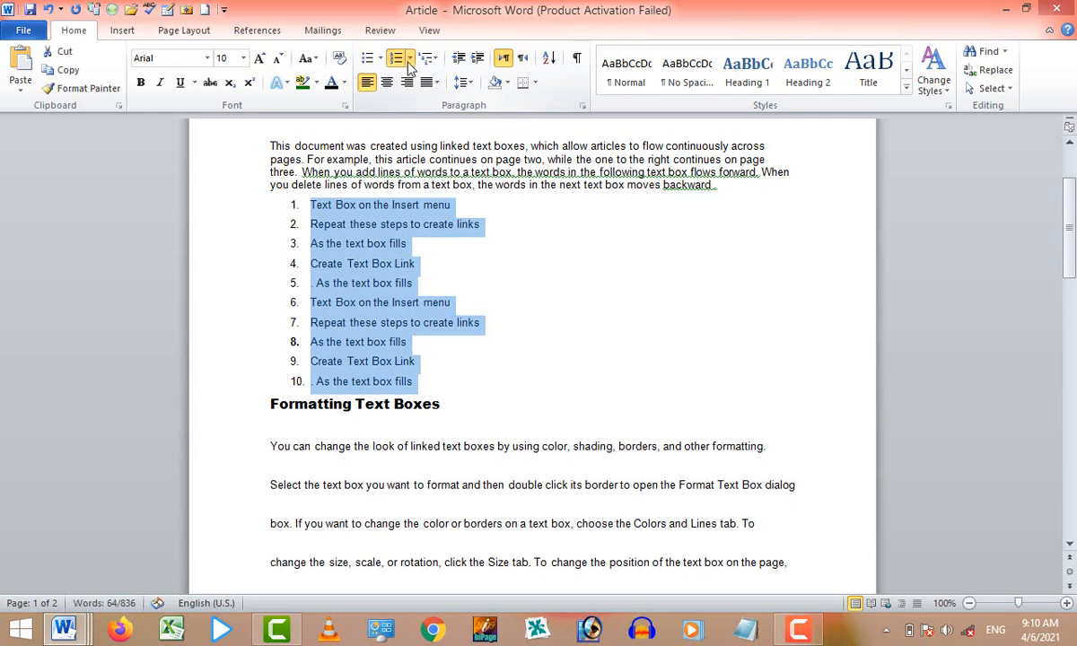
click(409, 58)
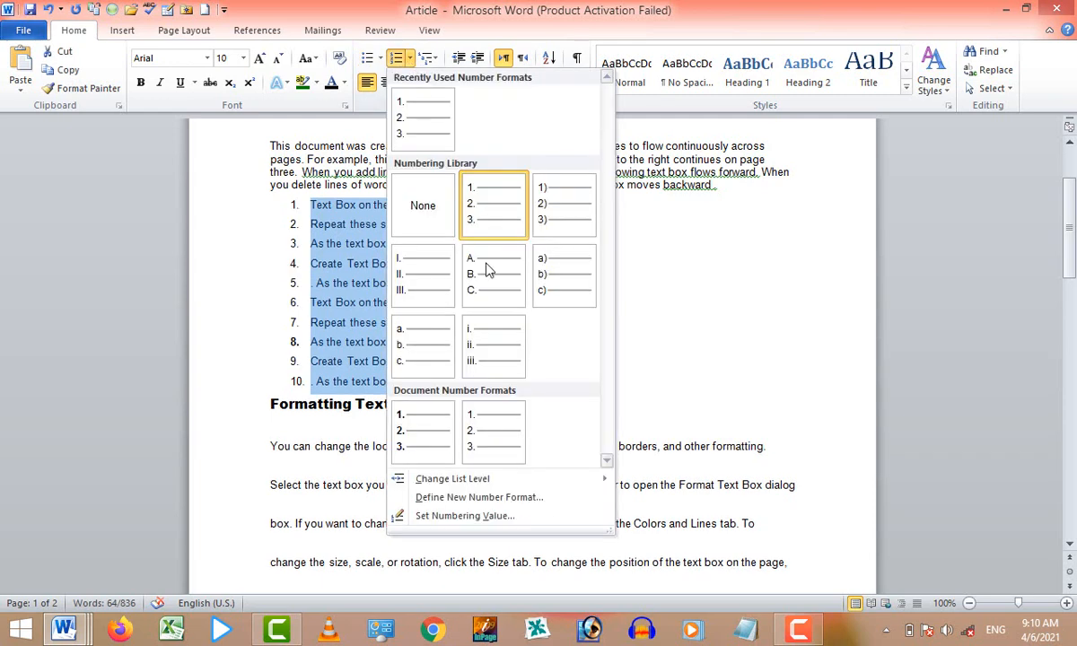
click(549, 221)
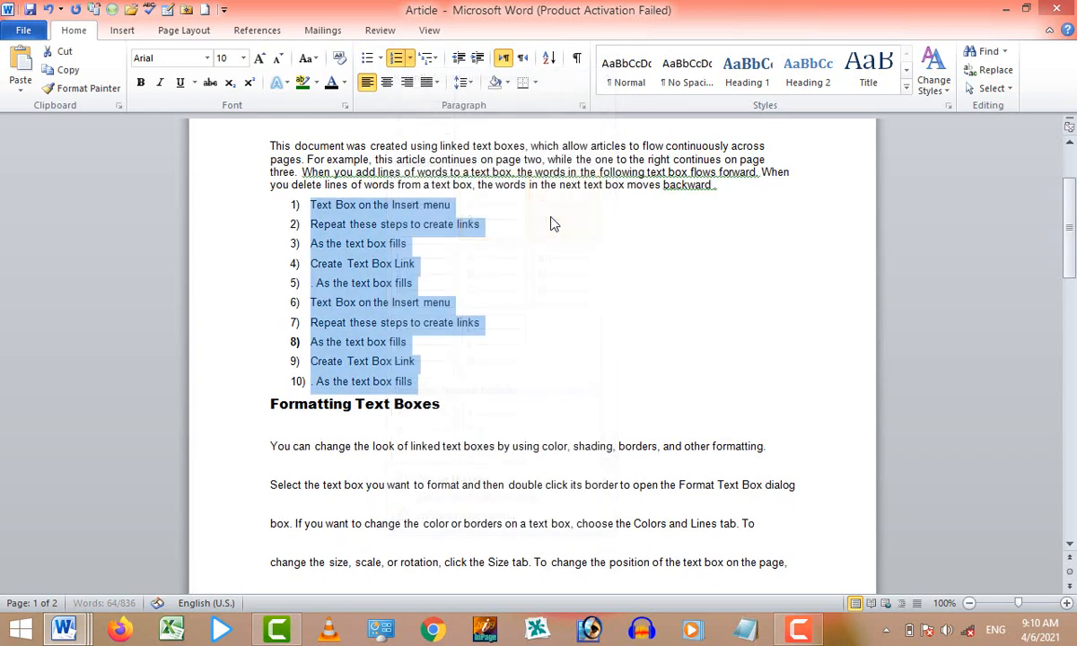
Preview the lettered a) b) c) numbering format on the ten-item list without applying it
click(410, 60)
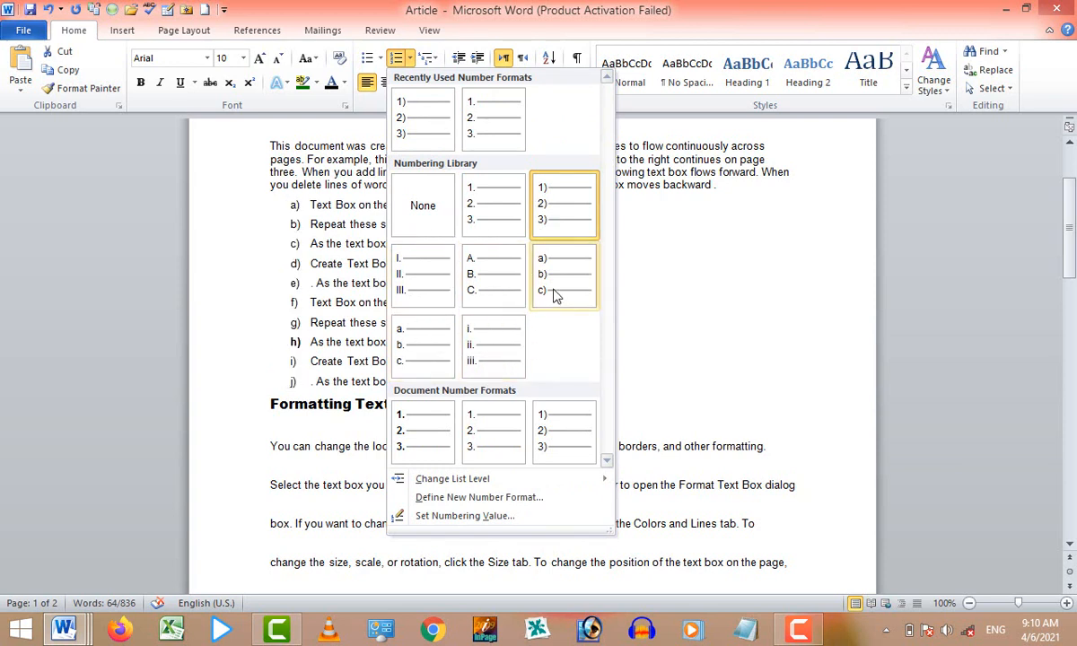
click(522, 207)
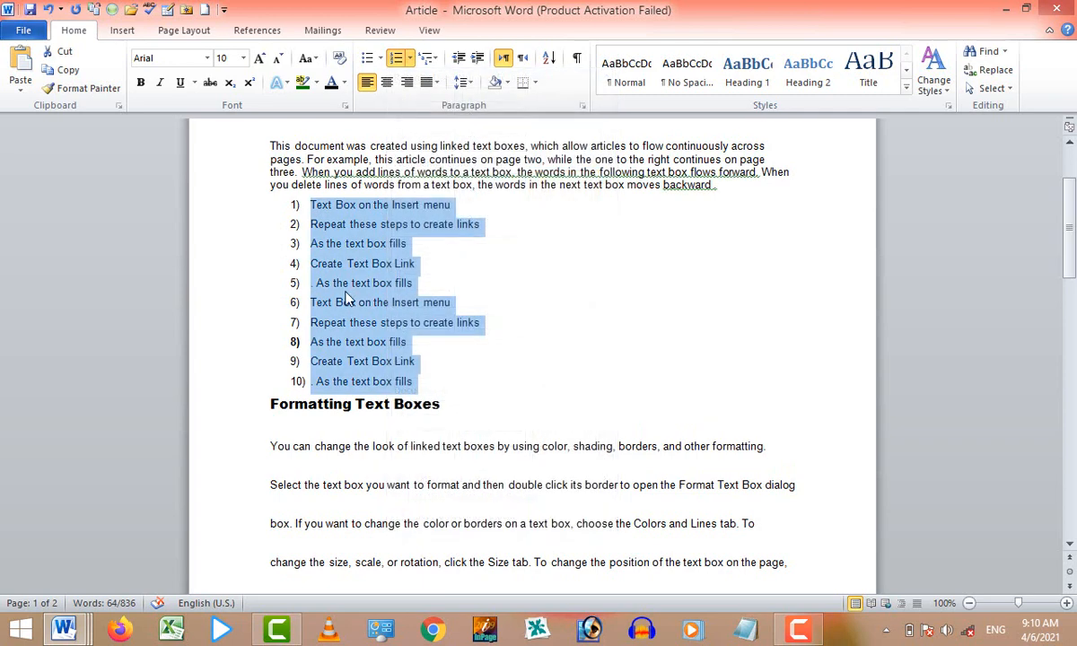
click(461, 364)
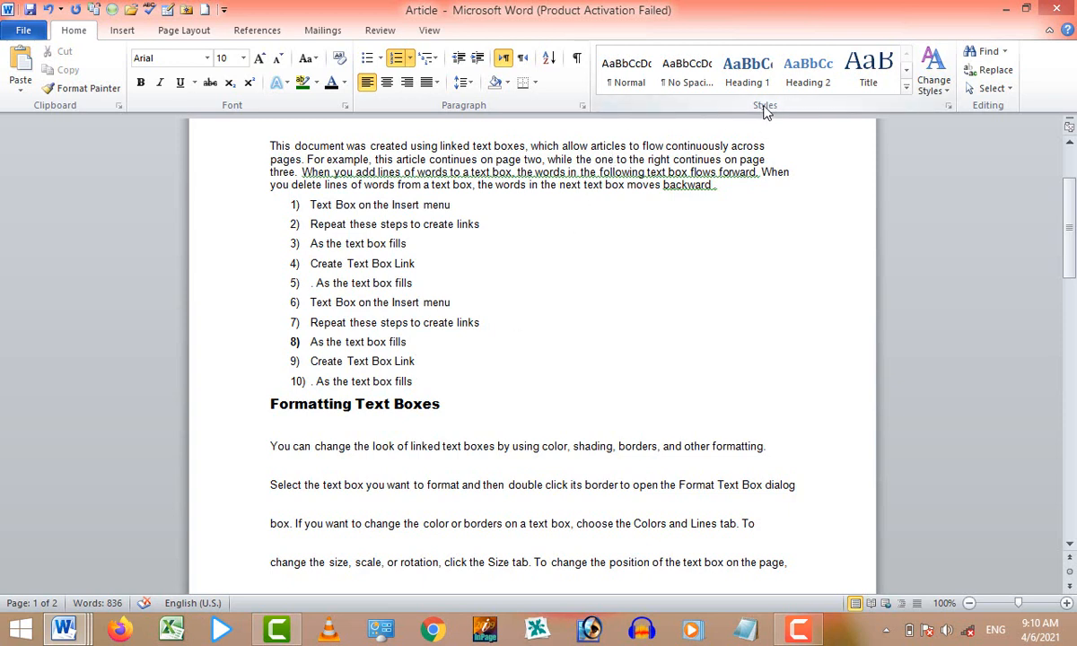
scroll(546, 280, up, 2)
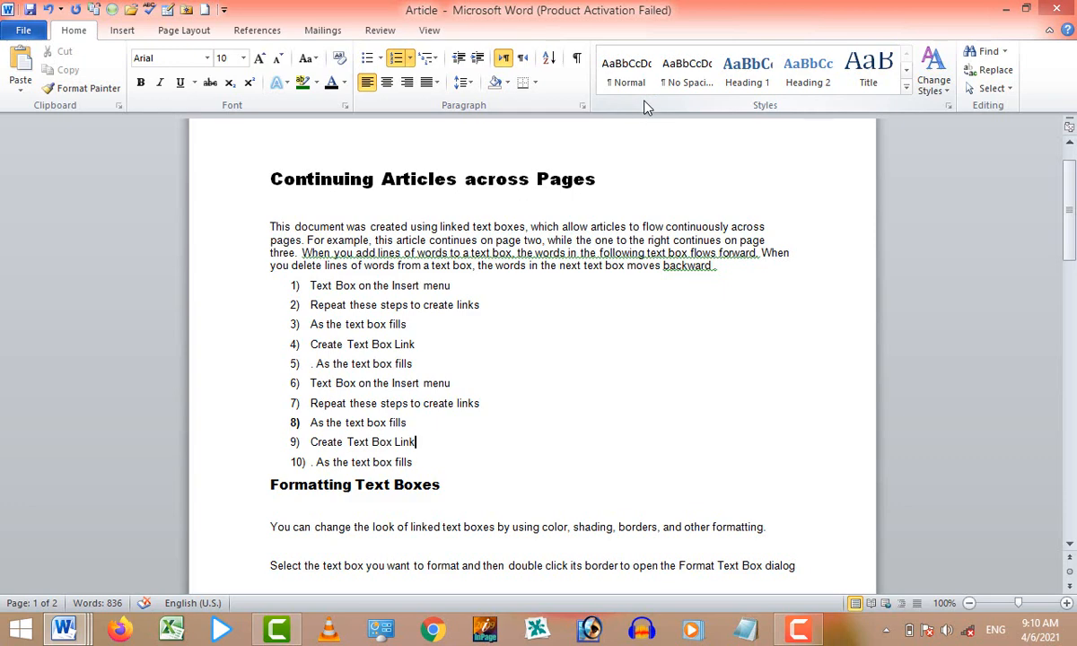
scroll(628, 194, down, 3)
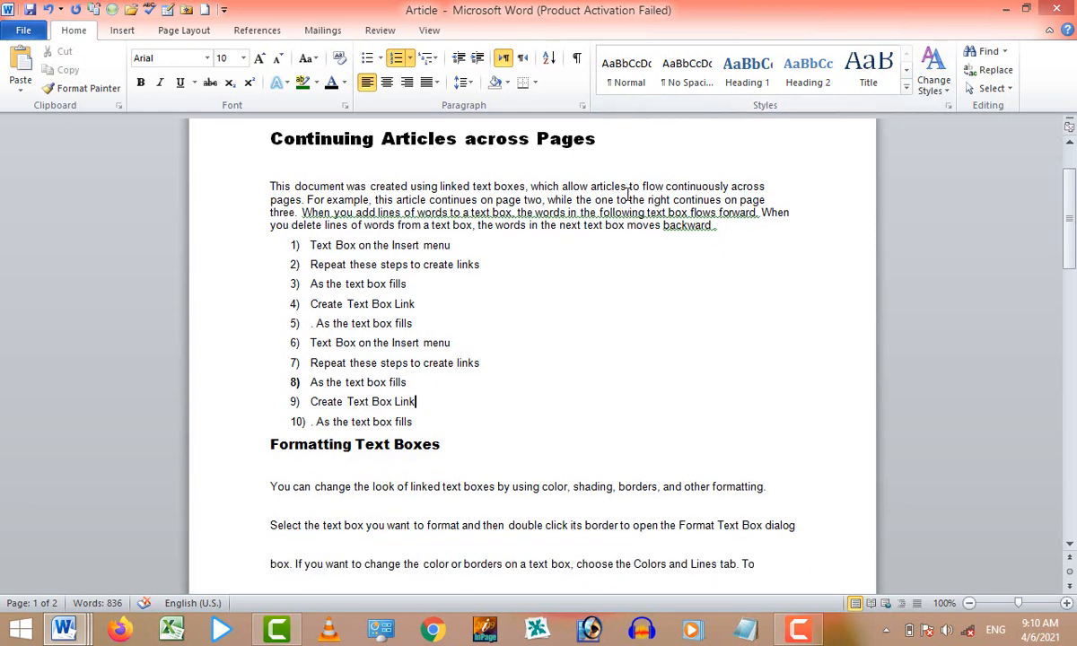
scroll(629, 194, down, 3)
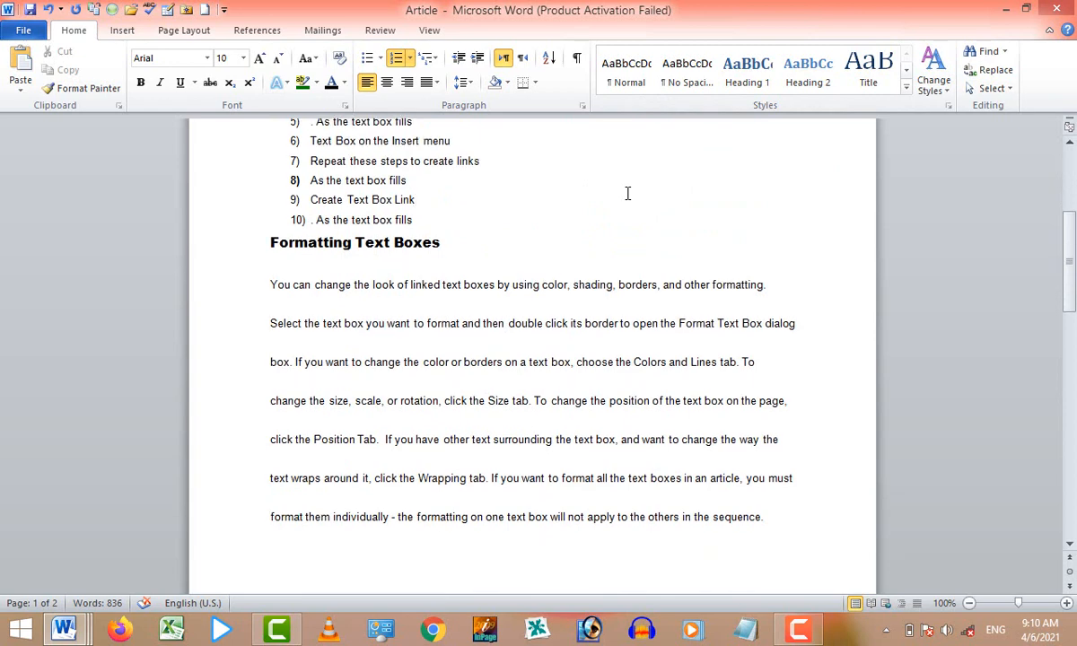
scroll(628, 194, down, 1)
scroll(629, 194, up, 5)
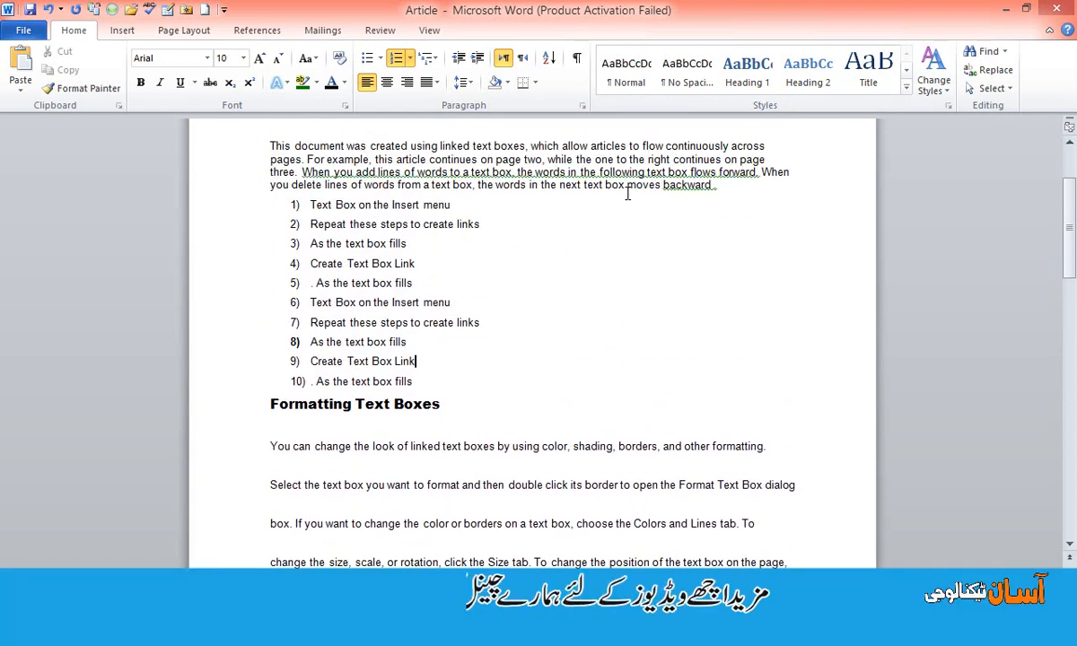
scroll(629, 194, up, 2)
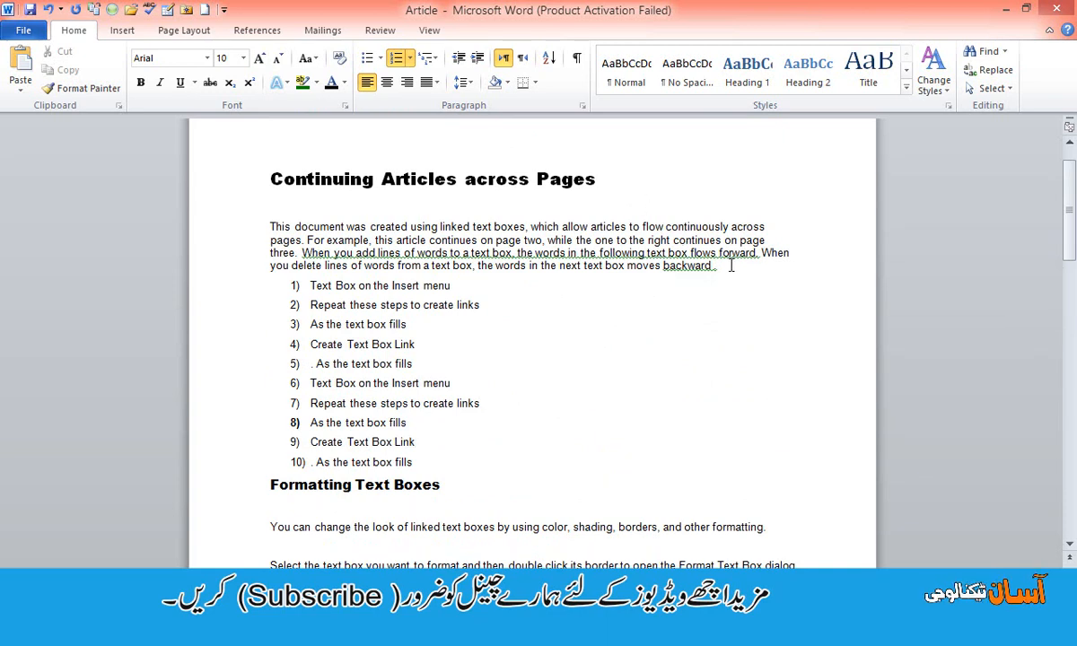
drag(718, 267, 277, 224)
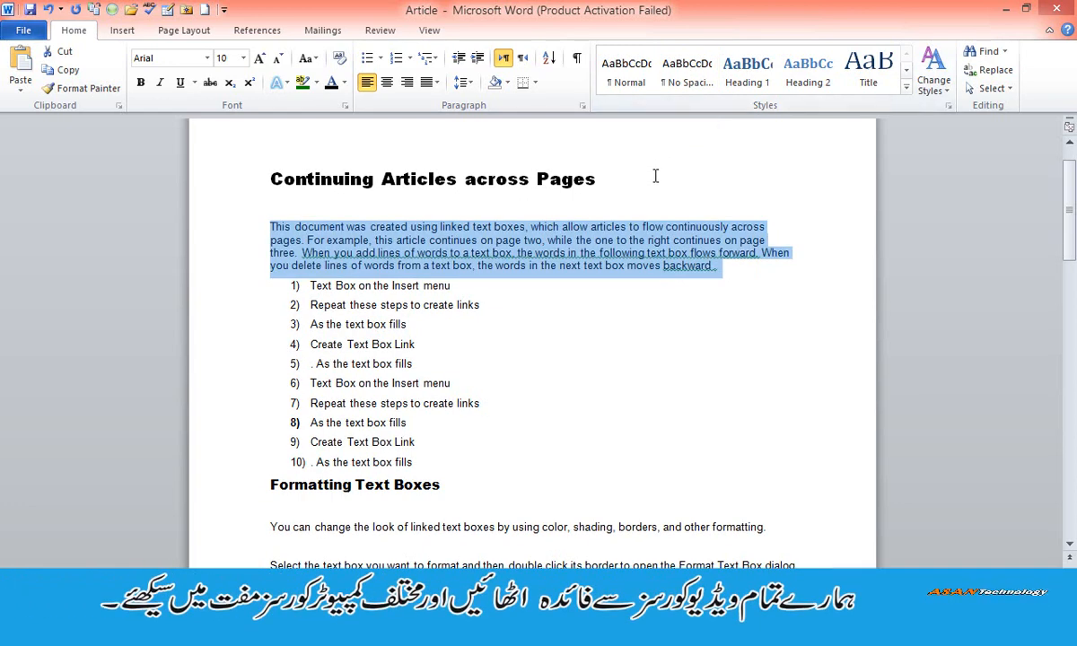
scroll(656, 176, down, 5)
click(529, 204)
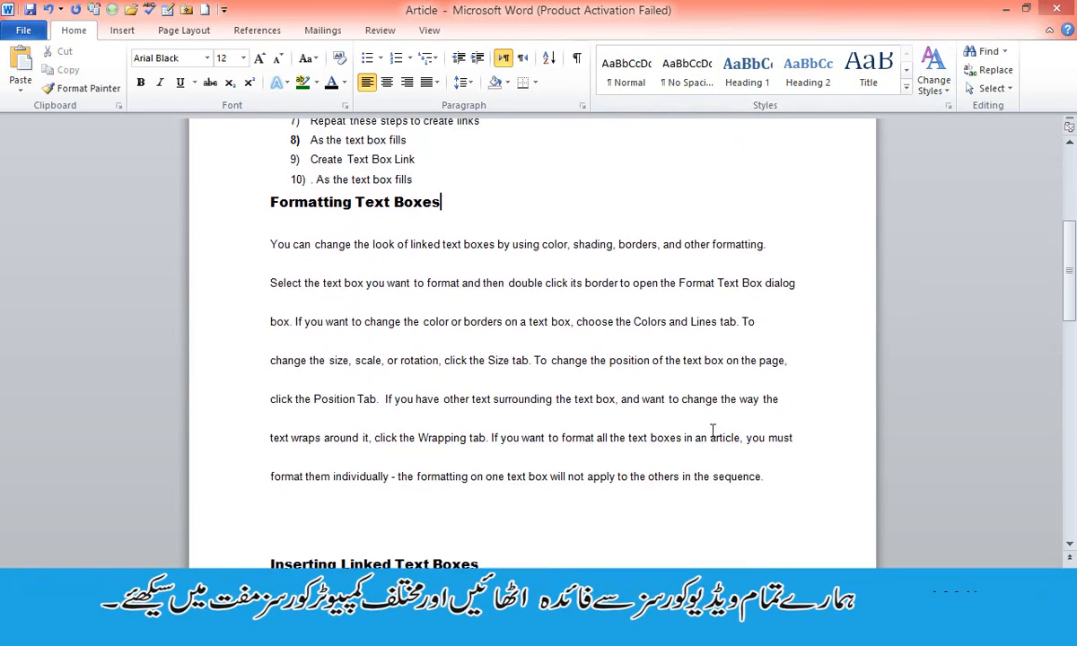
Select the whole paragraph under "Formatting Text Boxes" and apply the No Spacing style to it
drag(781, 477, 471, 360)
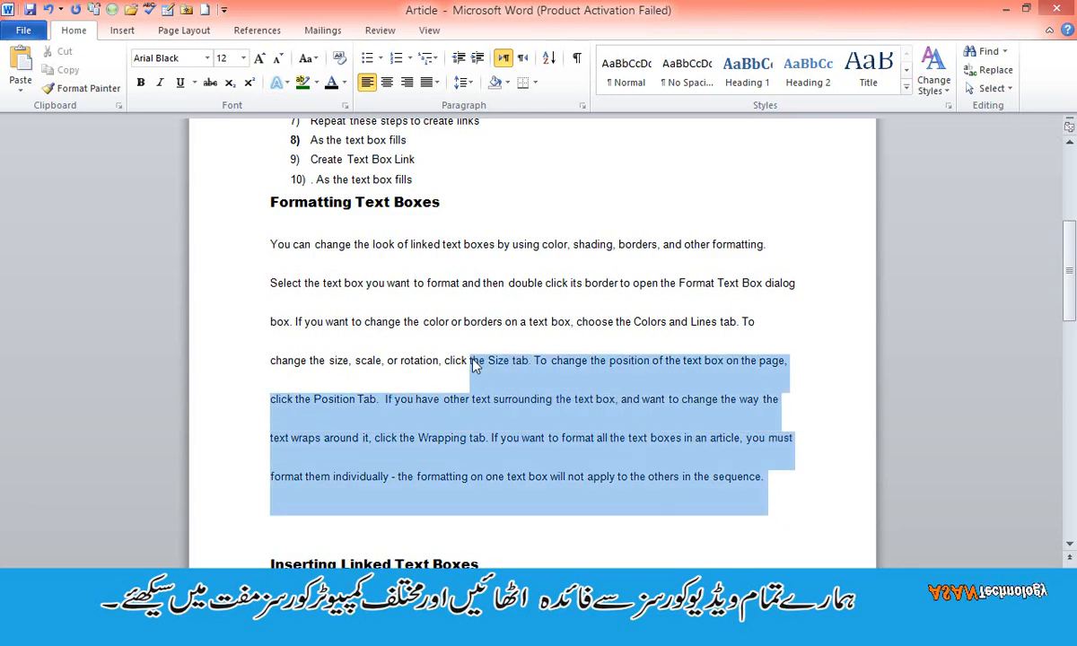
click(423, 321)
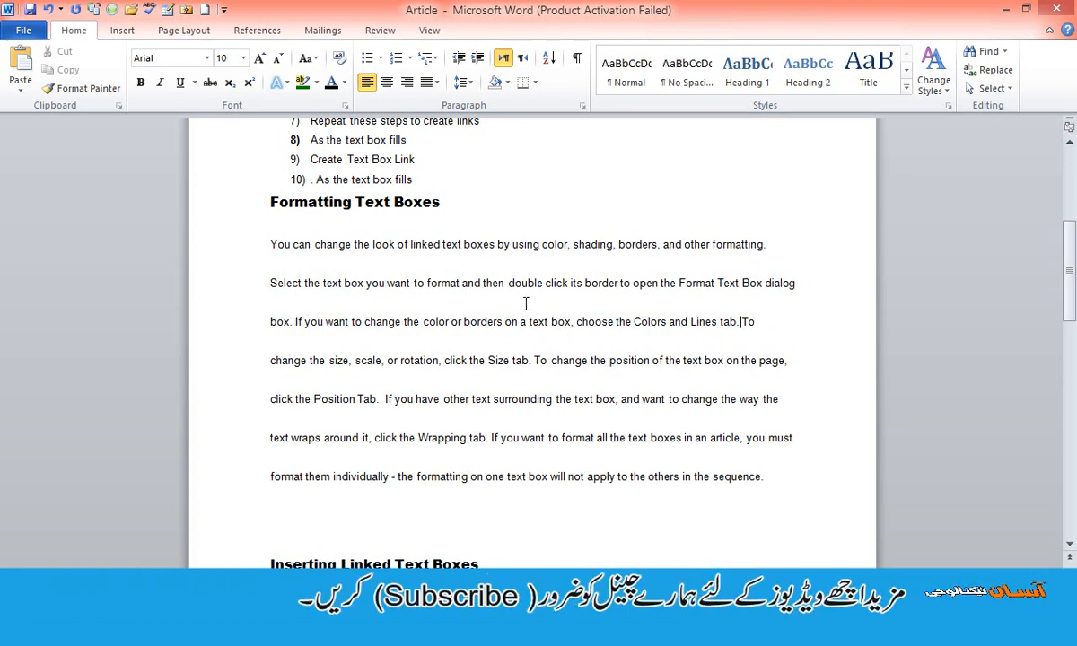
drag(779, 485, 270, 244)
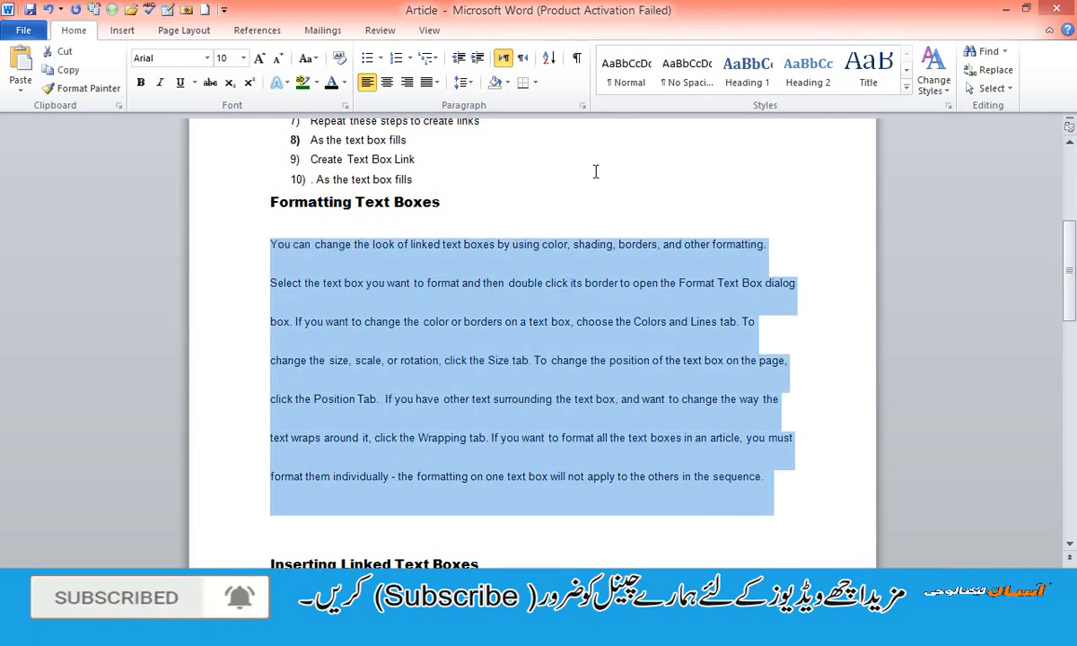
click(691, 81)
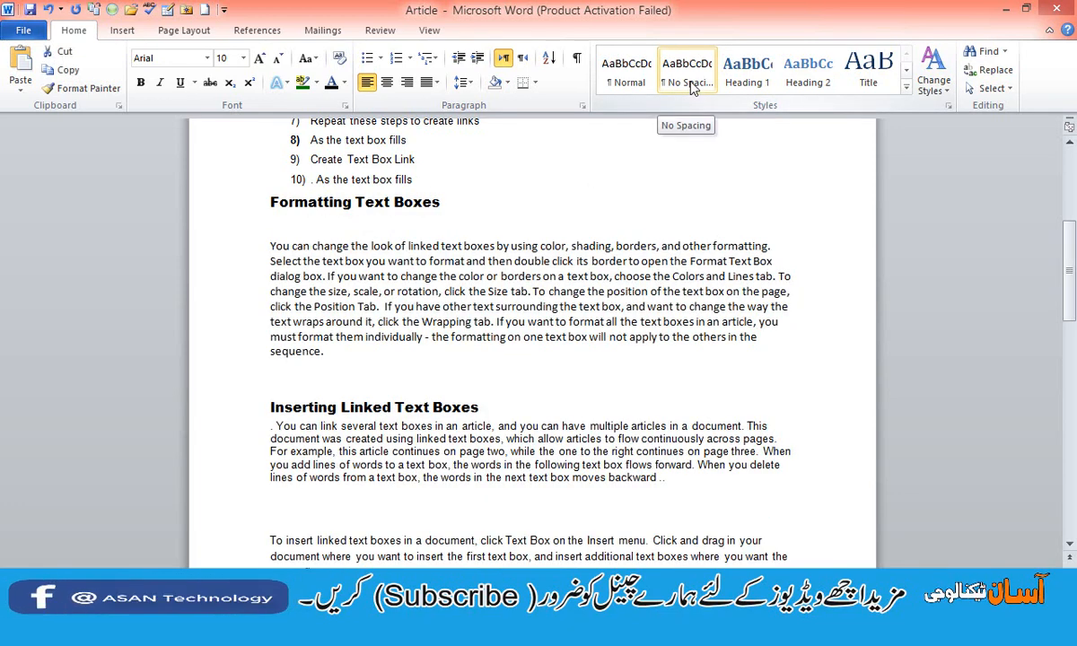
click(691, 85)
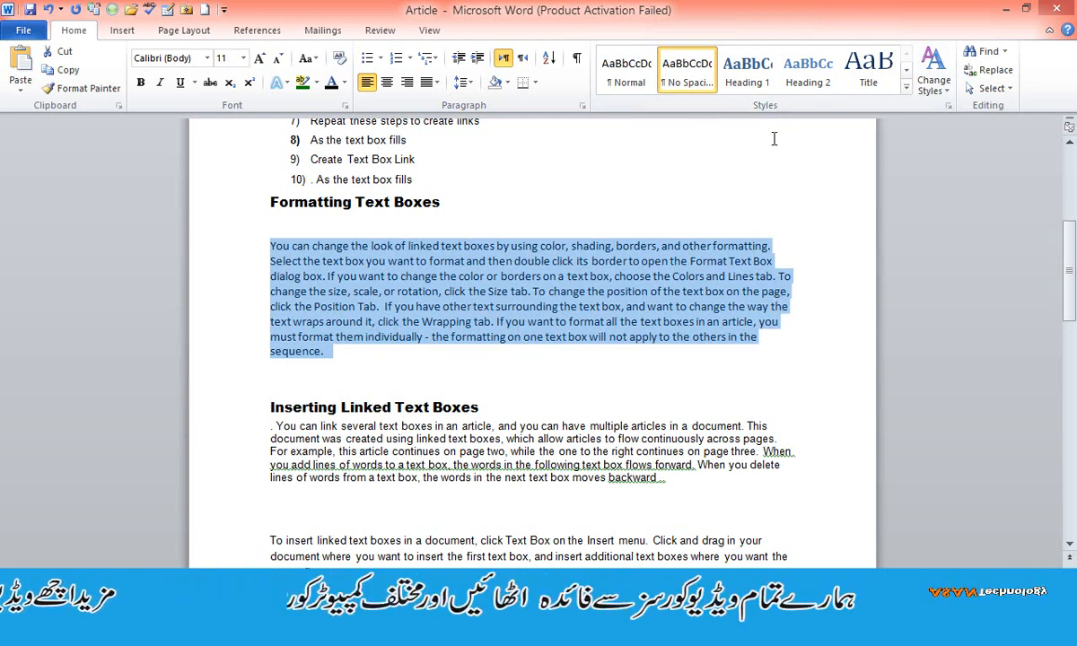
Apply the Heading 1 style to the "Formatting Text Boxes" heading
click(625, 190)
drag(457, 203, 297, 197)
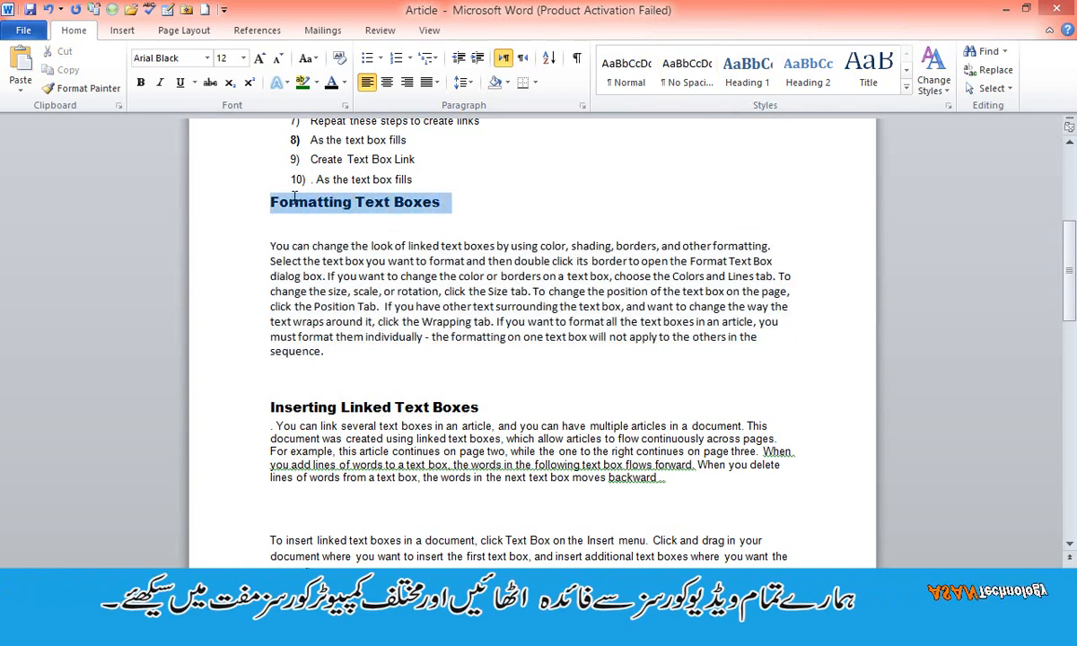
click(747, 81)
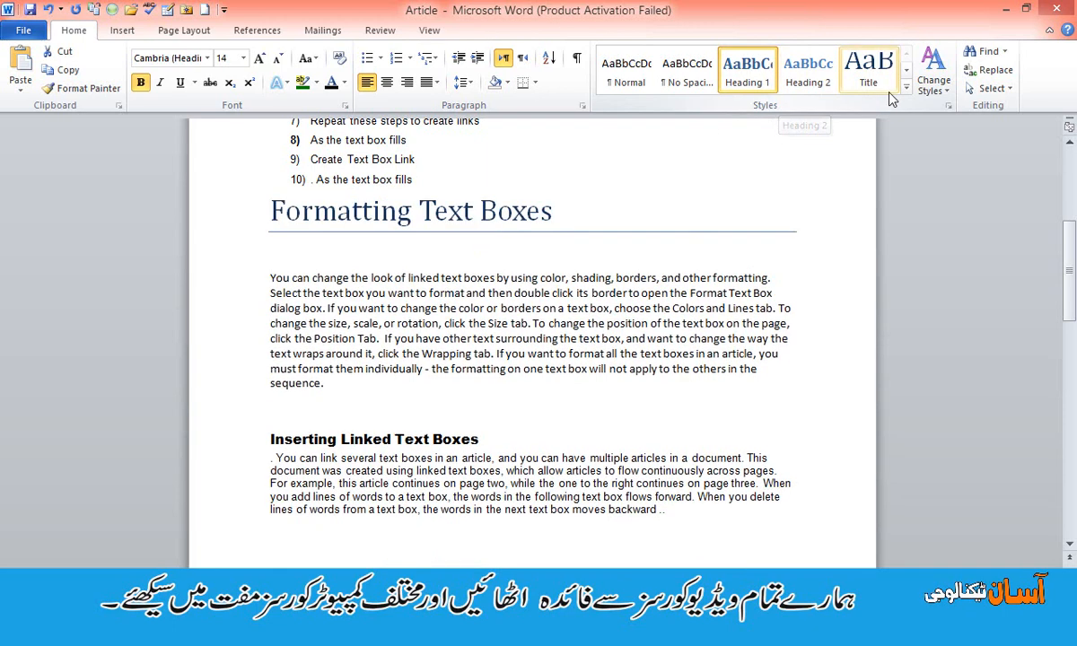
Preview other quick styles on the "Formatting Text Boxes" heading and leave the style gallery without choosing one
click(907, 88)
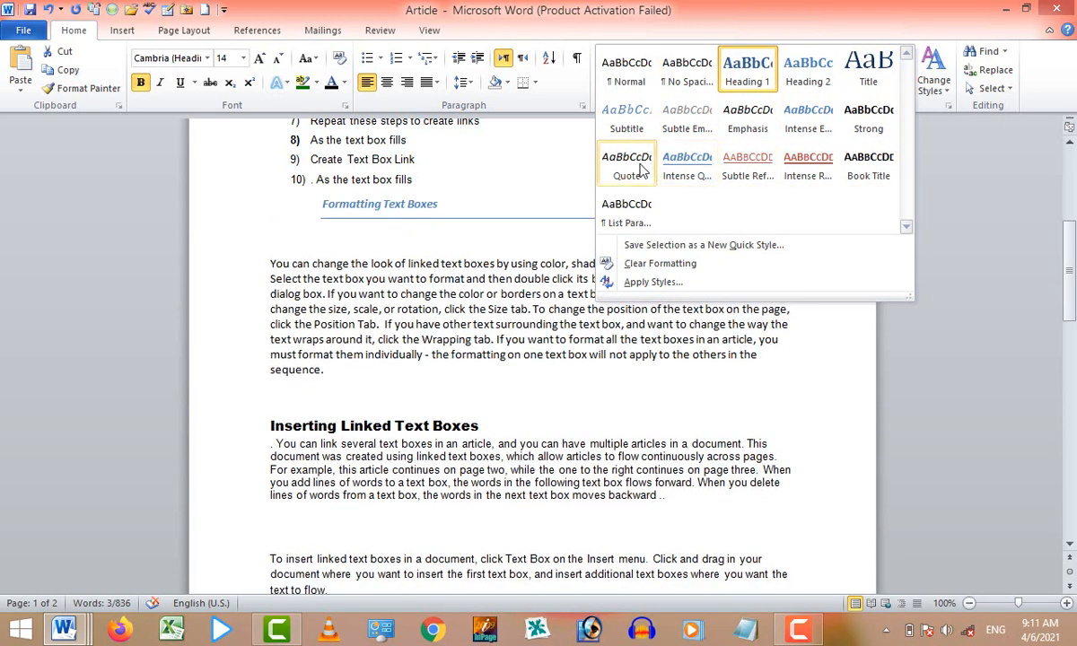
click(458, 220)
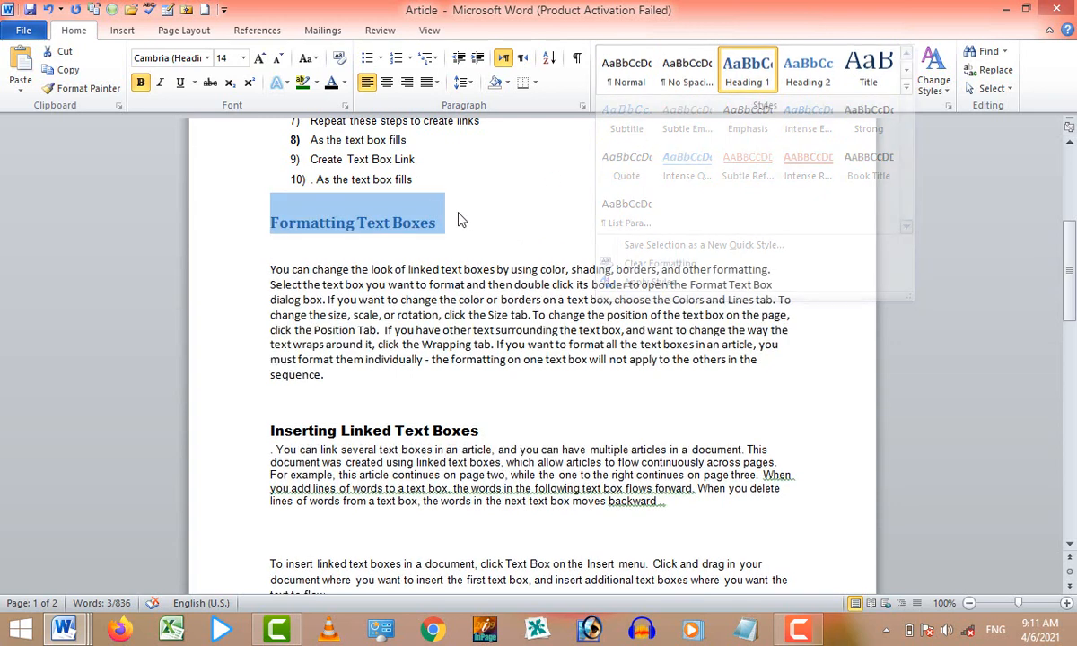
click(414, 226)
mouse_move(446, 228)
mouse_down()
mouse_move(332, 221)
mouse_move(464, 240)
mouse_up()
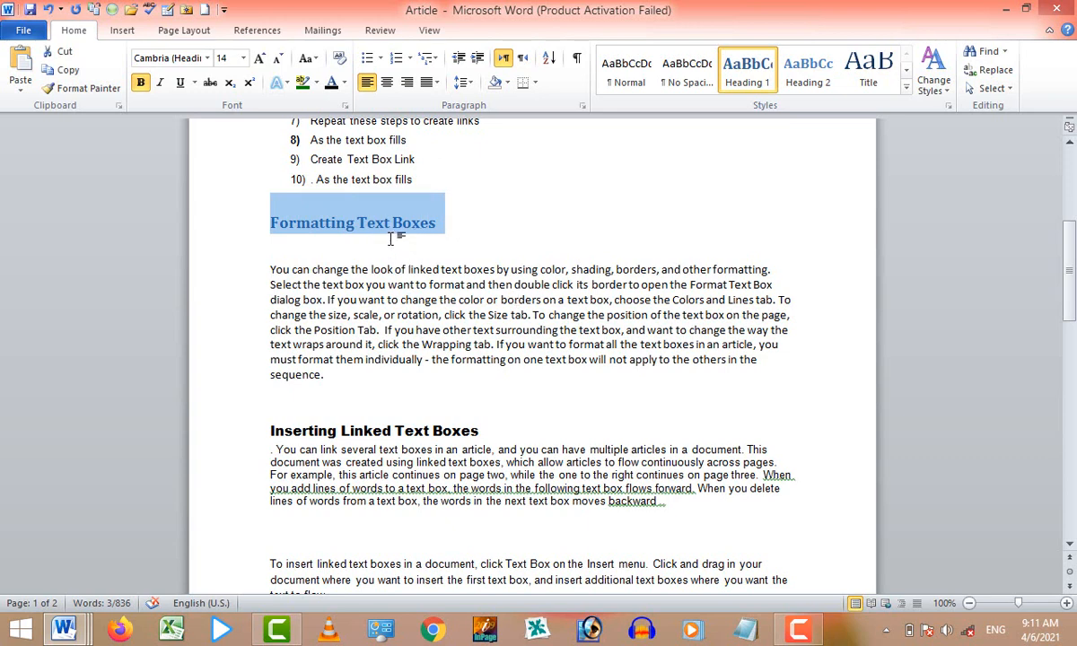
Open the Heading 1 style for modification and rename it "My Heading"
right_click(741, 84)
click(788, 107)
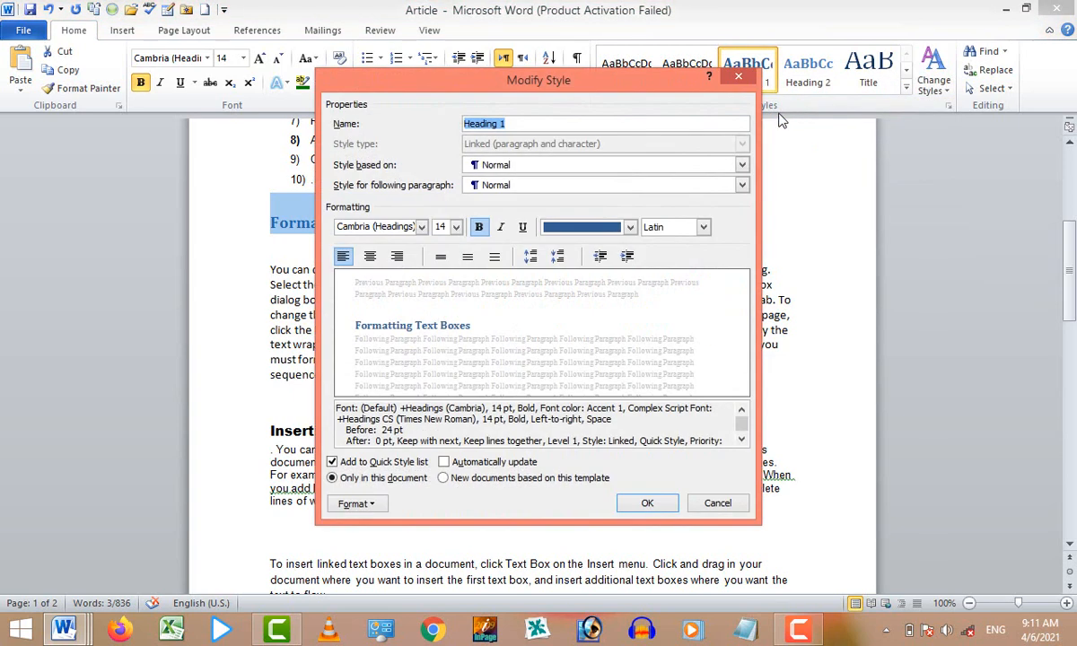
drag(518, 81, 584, 100)
click(586, 143)
drag(586, 144, 497, 144)
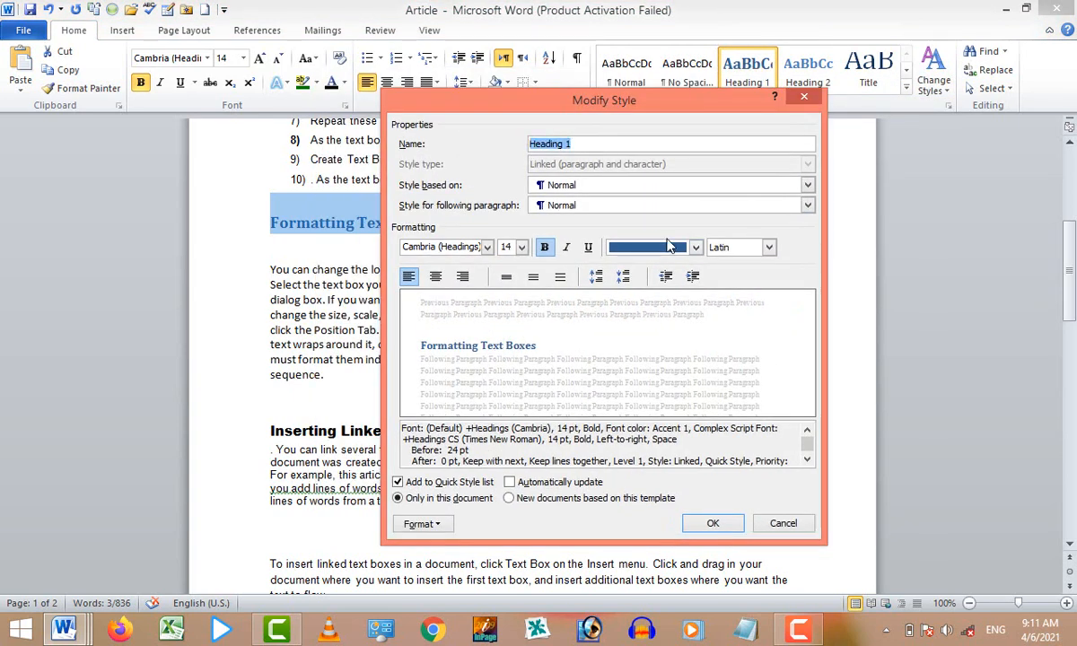
text(My)
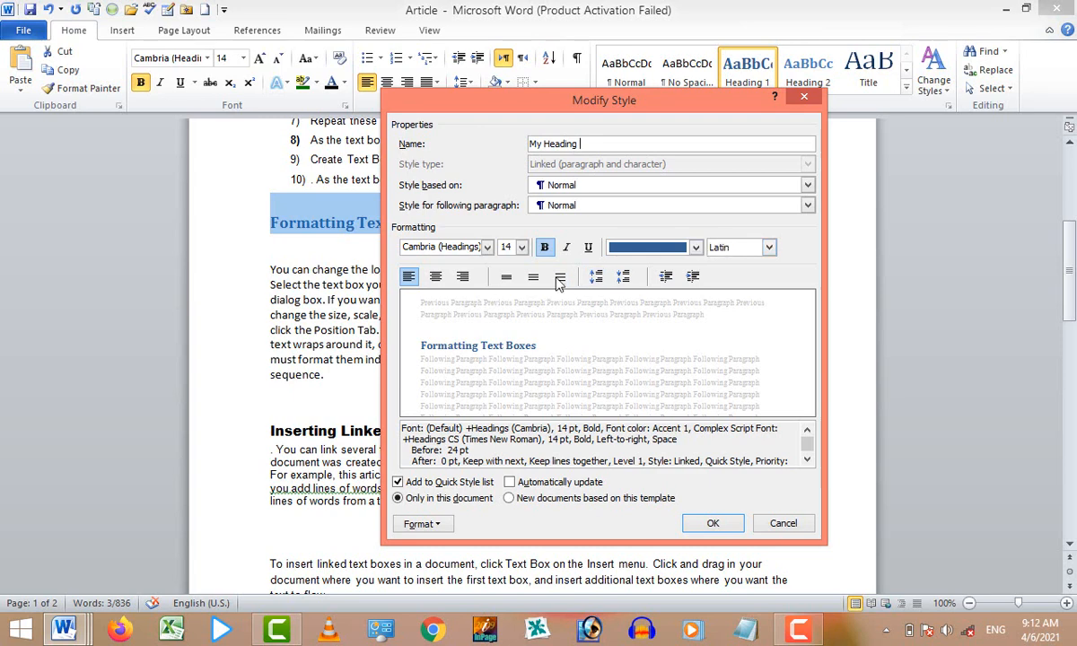
Set the My Heading style to Franklin Gothic Demi Cond, size 16, with Automatic font color, and save the style changes
click(487, 248)
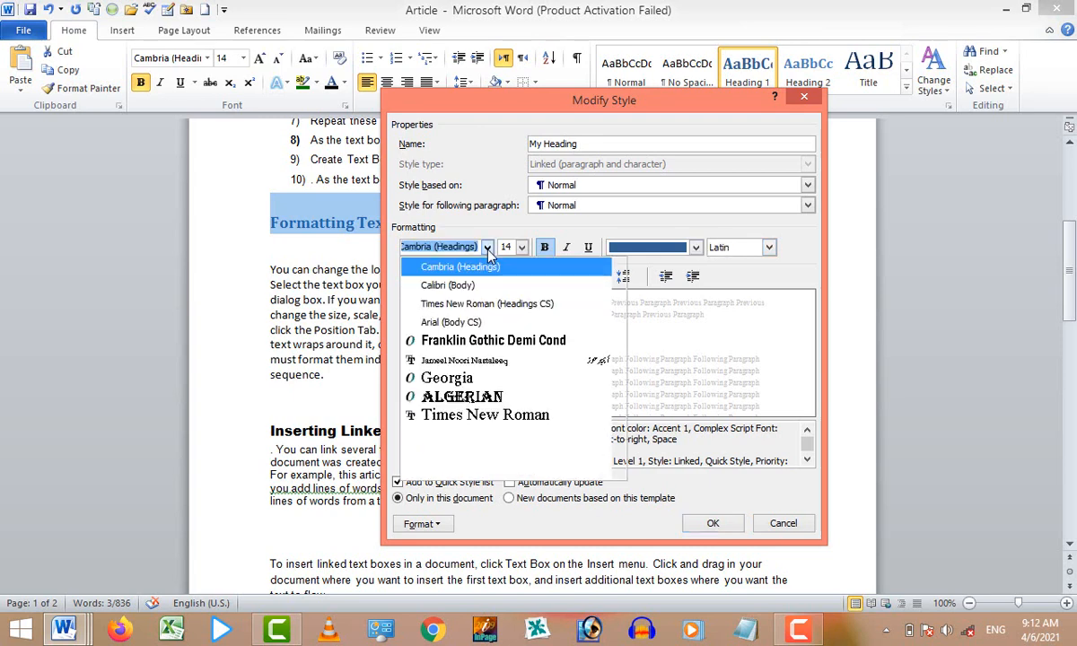
click(511, 341)
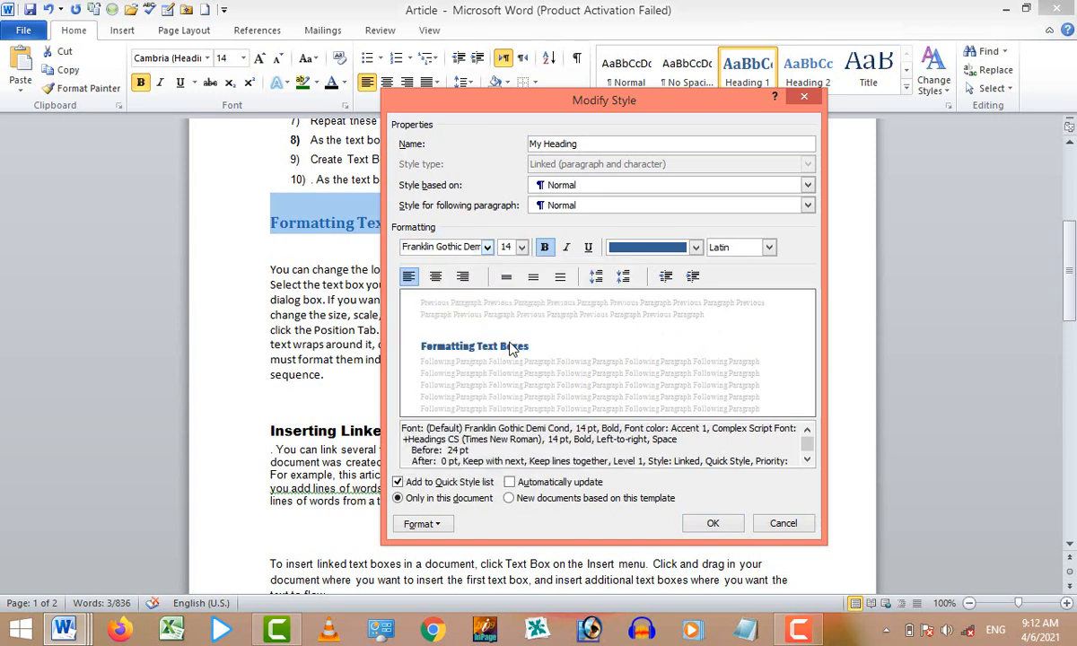
click(522, 248)
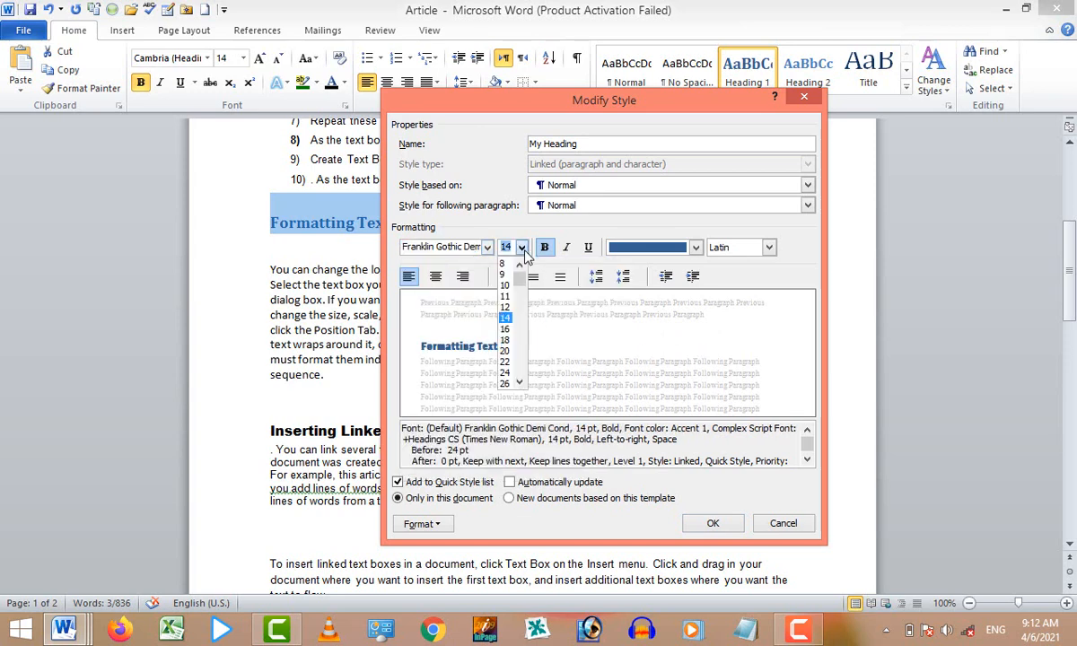
click(506, 330)
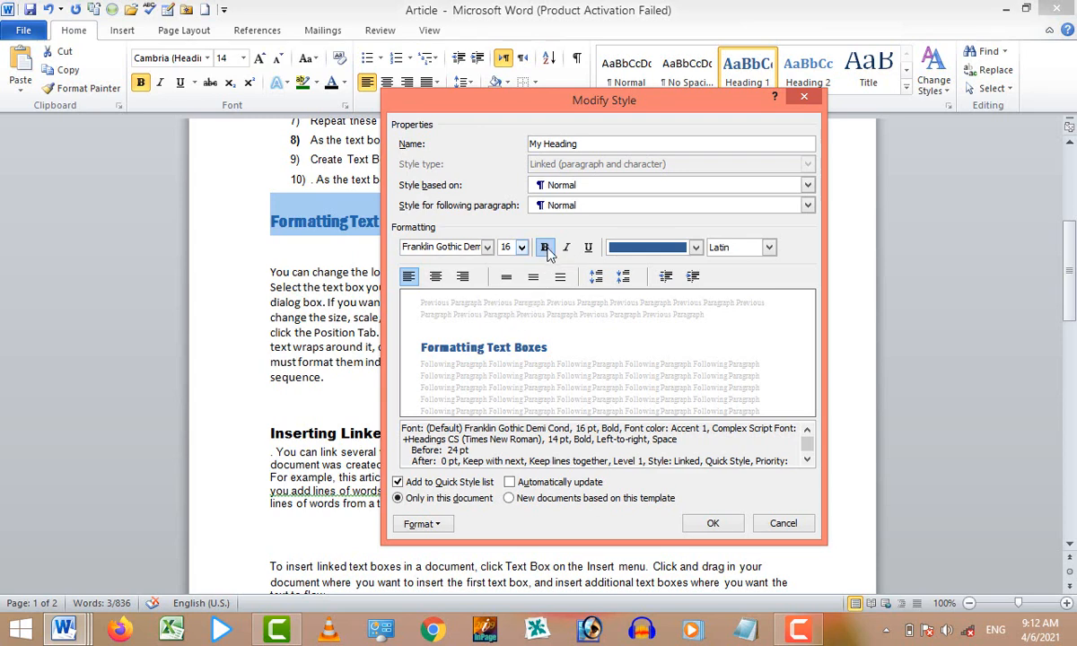
click(655, 246)
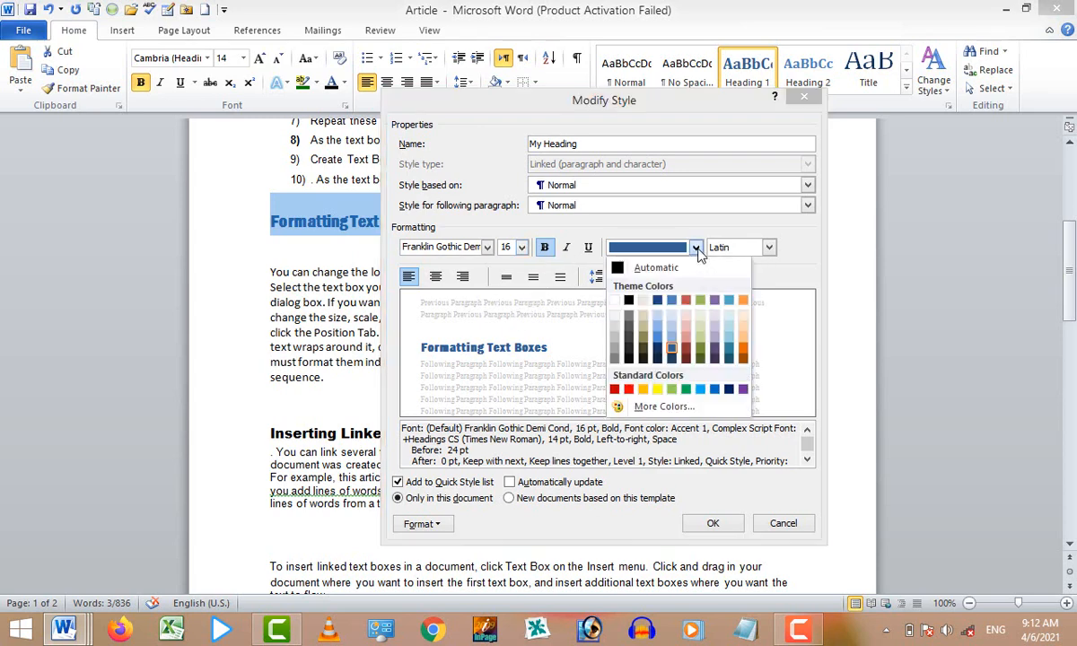
click(622, 271)
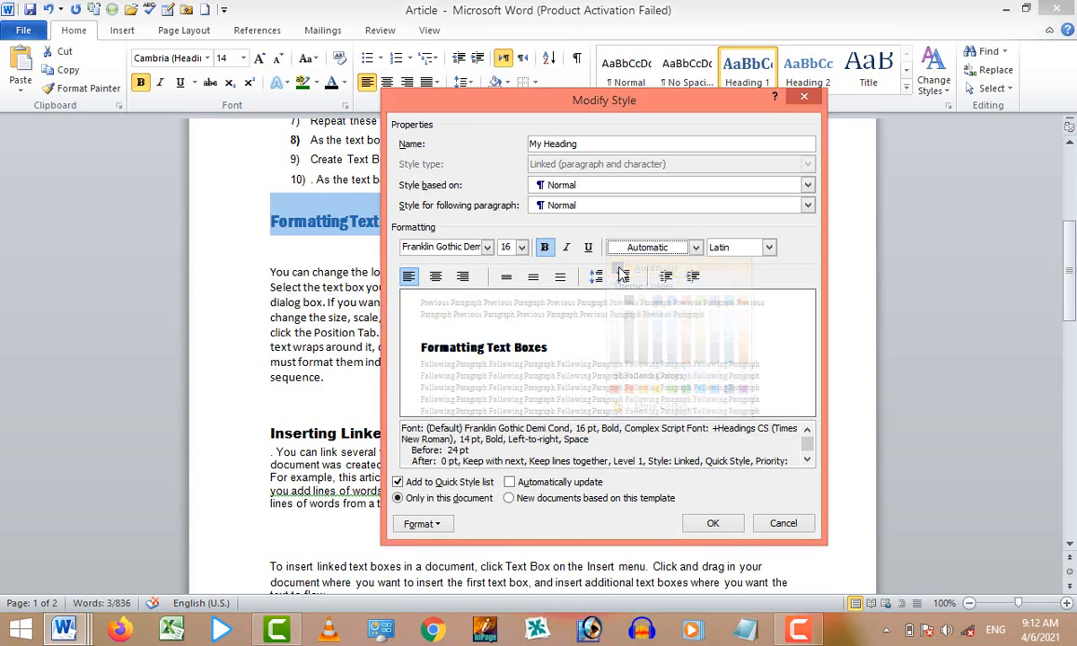
click(718, 525)
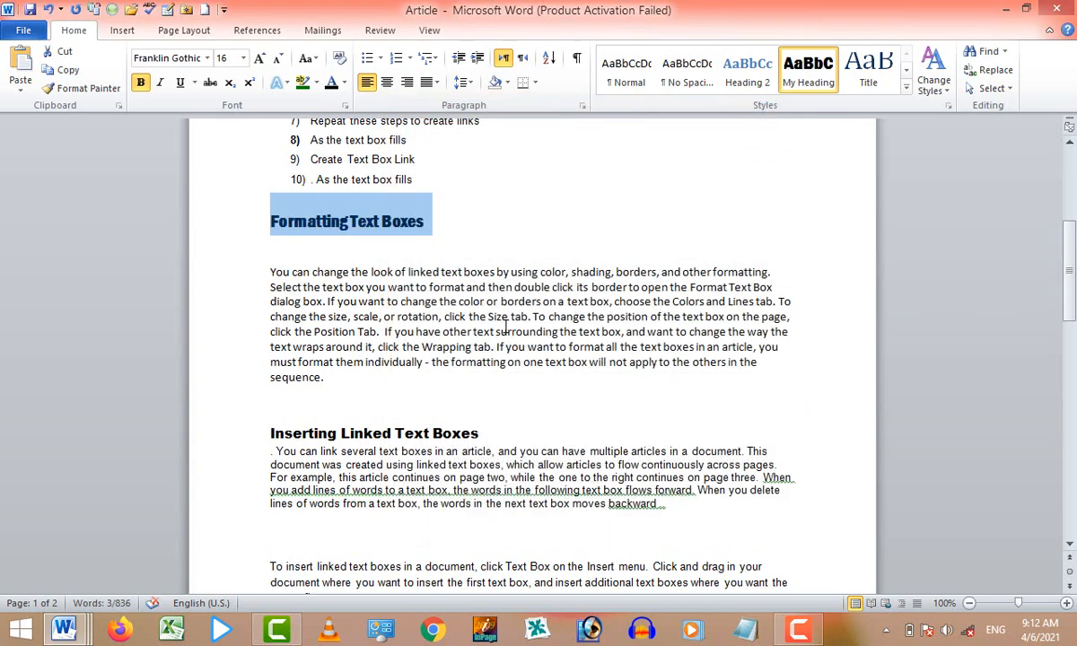
Apply the My Heading style to the "Inserting Linked Text Boxes" heading
click(574, 331)
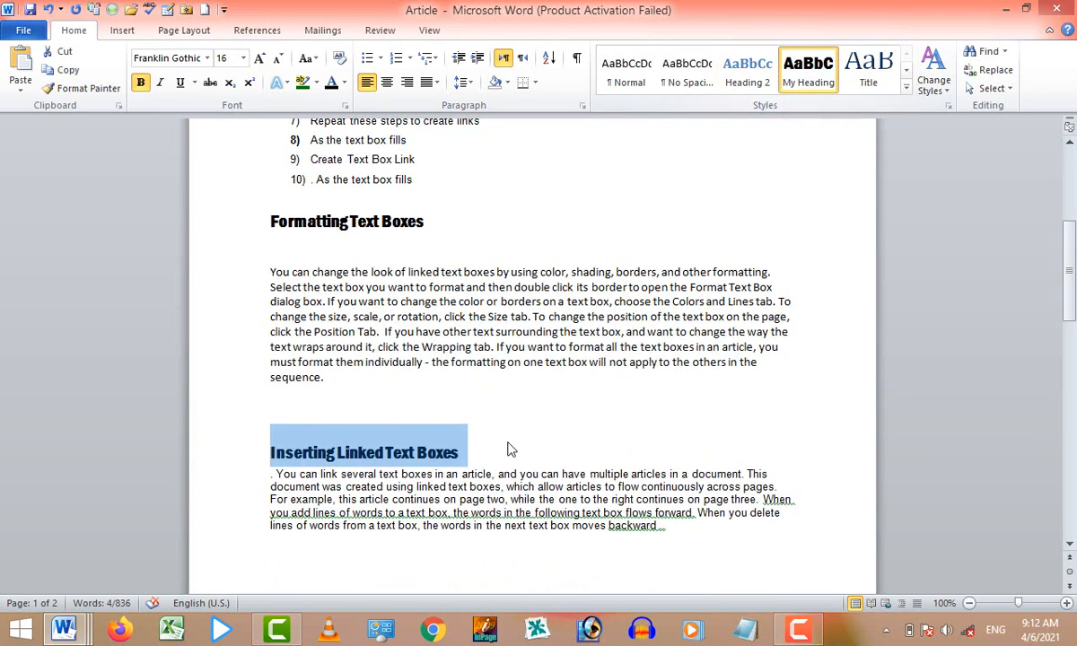
scroll(691, 286, down, 1)
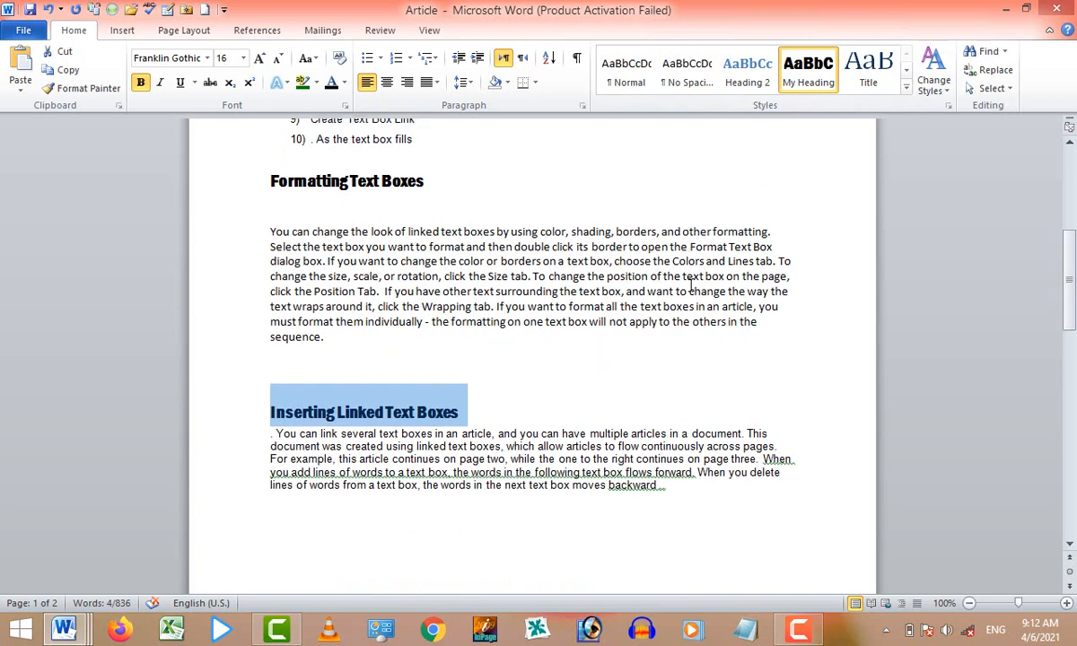
scroll(736, 252, up, 2)
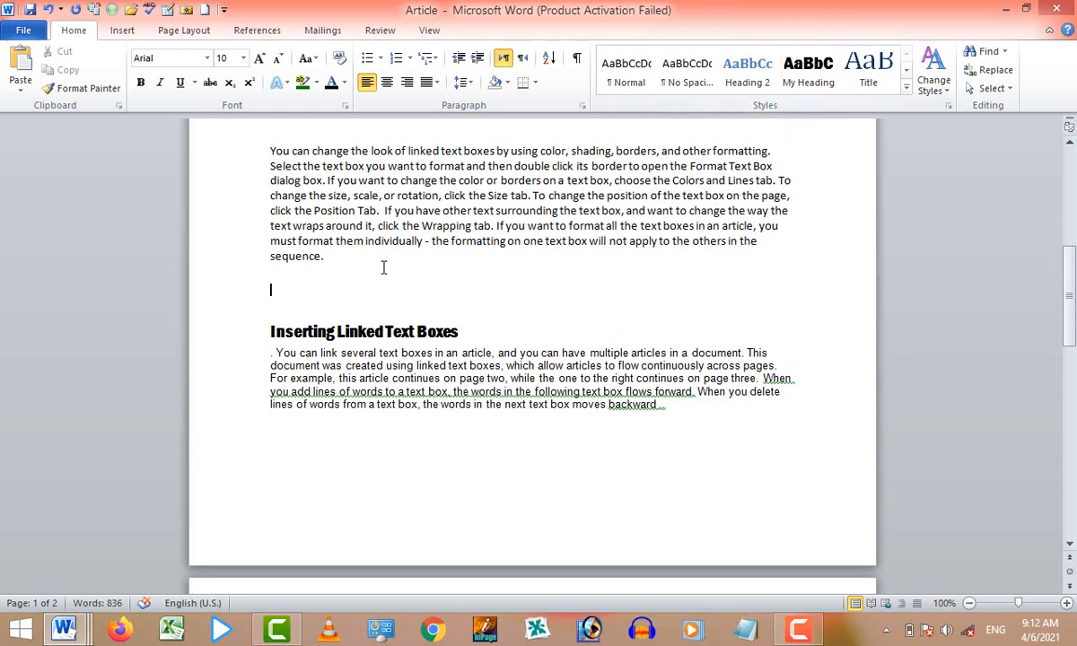
Add a box page border in the triple-line style at 1½ pt width around the whole document
scroll(570, 301, up, 2)
scroll(570, 303, up, 9)
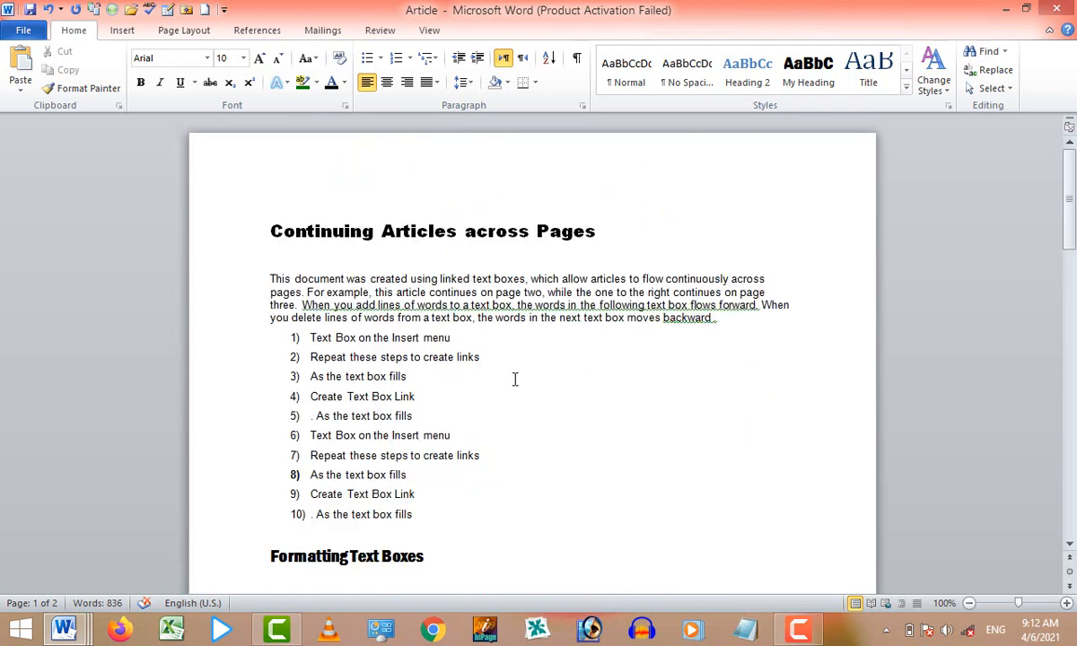
click(184, 31)
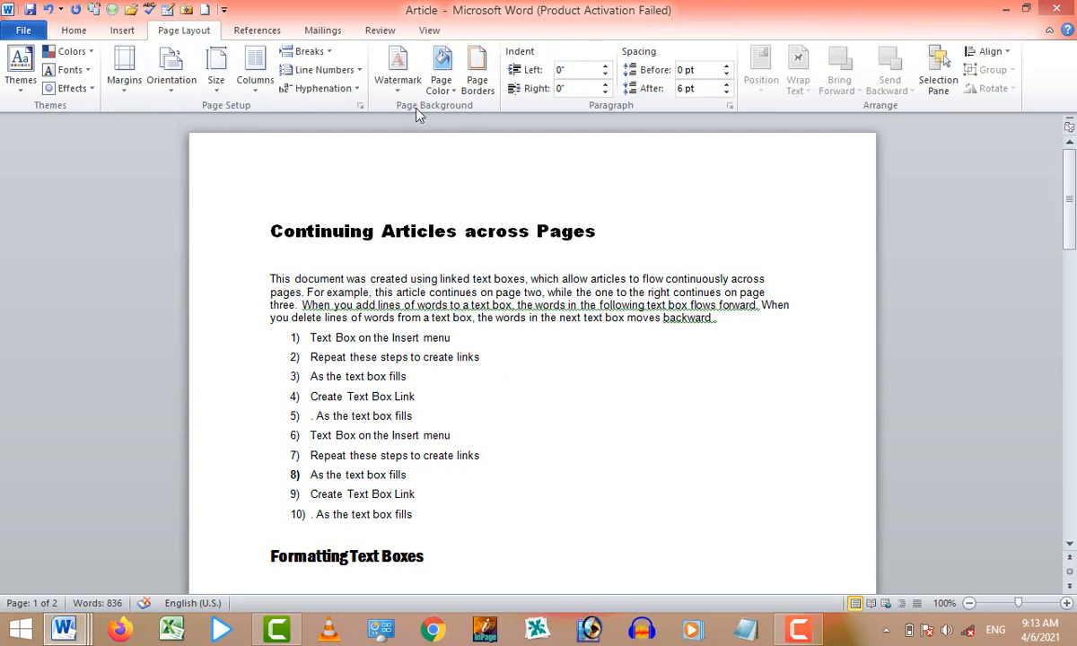
click(480, 94)
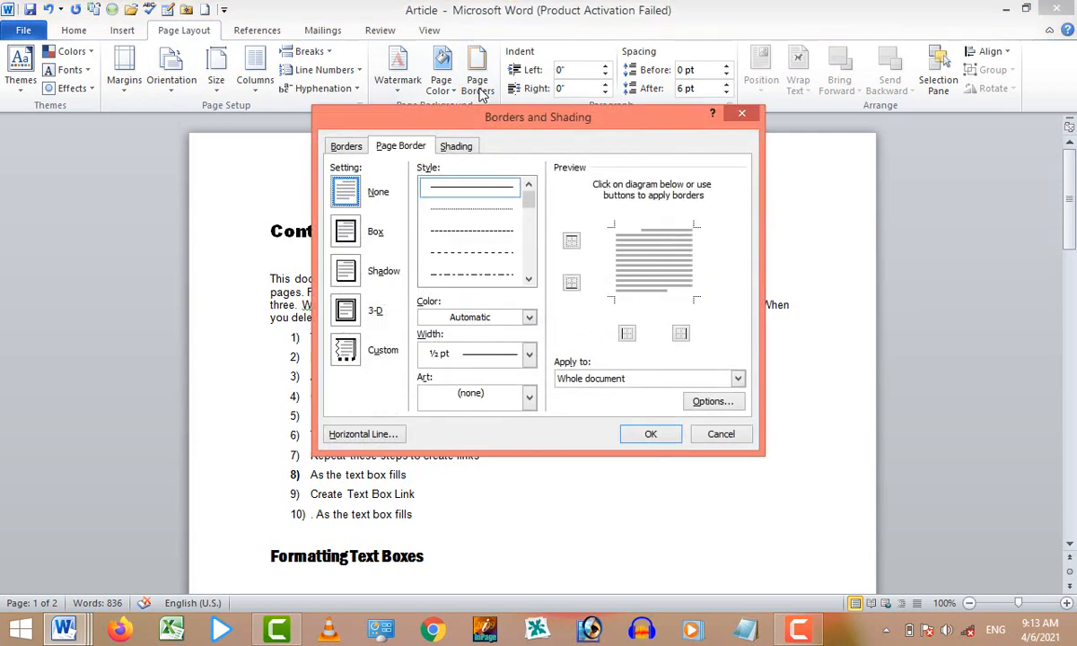
drag(476, 107, 458, 120)
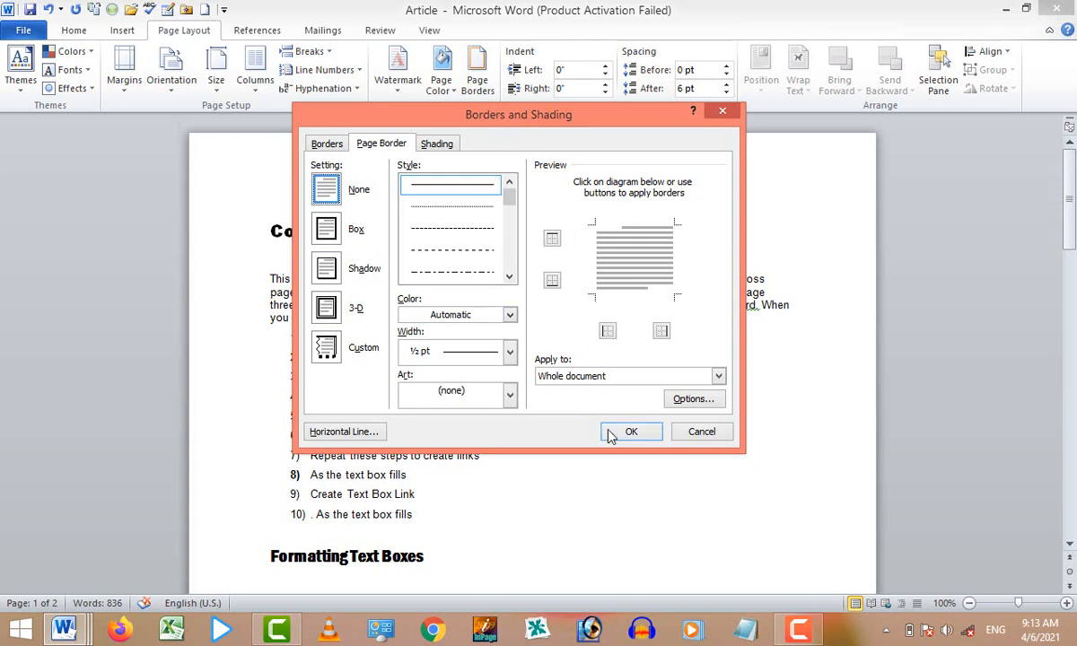
click(509, 278)
drag(509, 280, 508, 280)
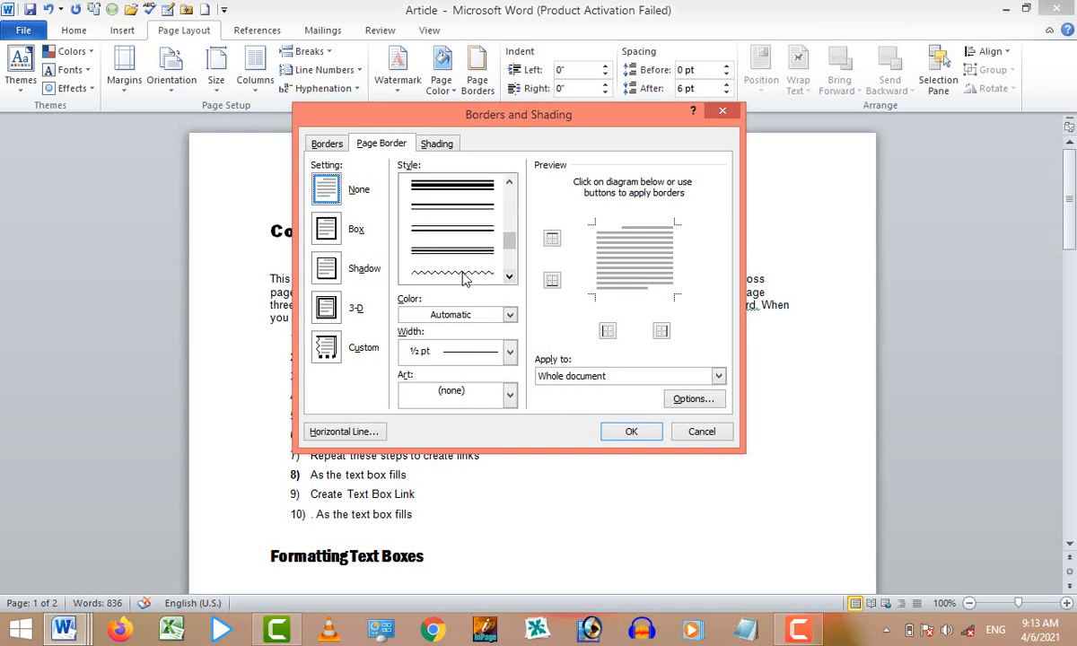
click(443, 235)
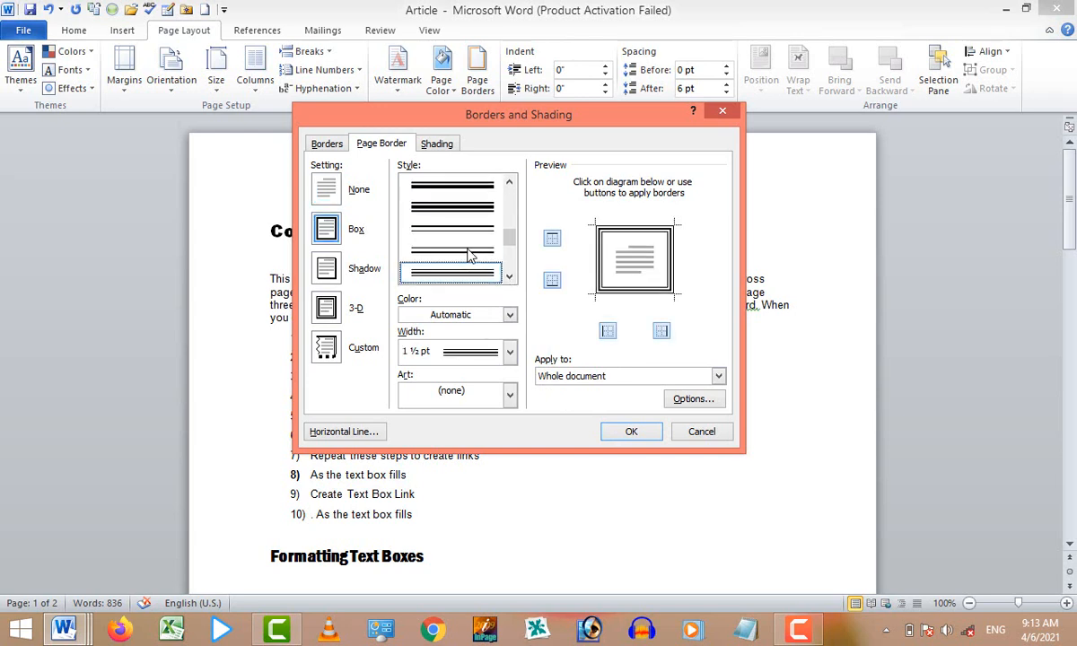
click(633, 432)
scroll(637, 368, up, 3)
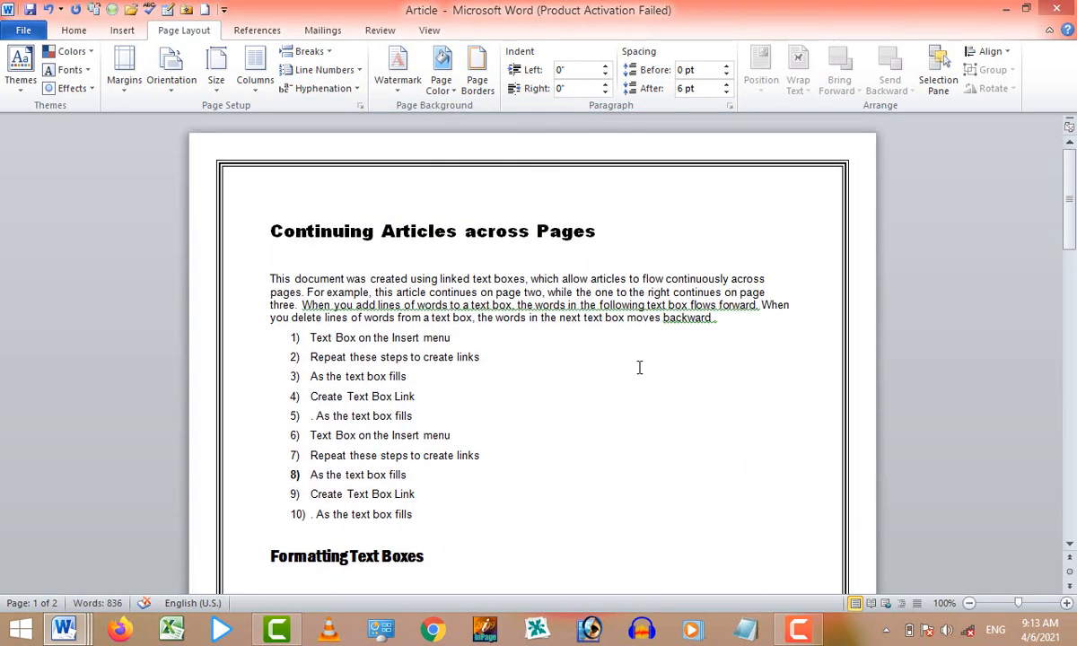
Review the bordered pages and change the page border setting from Box to Shadow for the whole document
scroll(639, 367, down, 10)
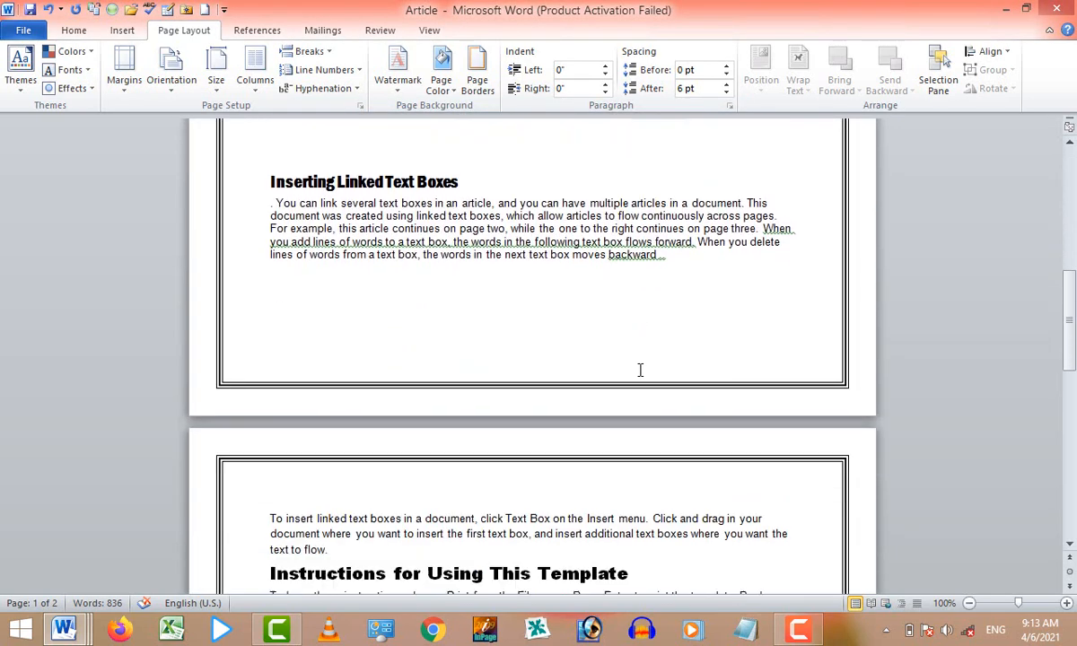
scroll(641, 370, down, 10)
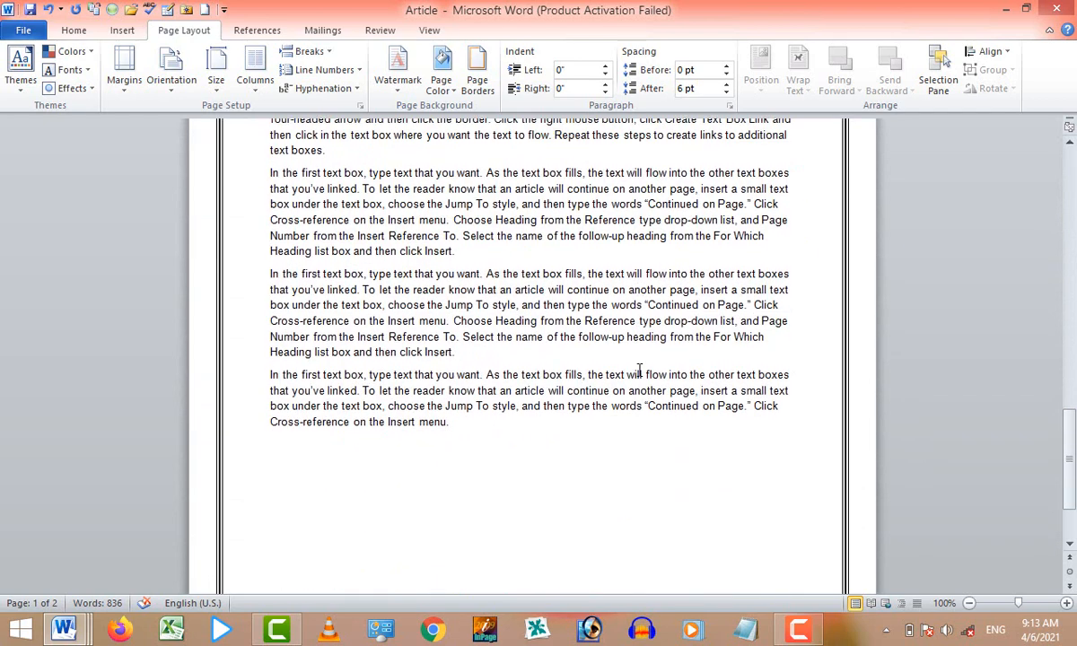
scroll(639, 370, up, 12)
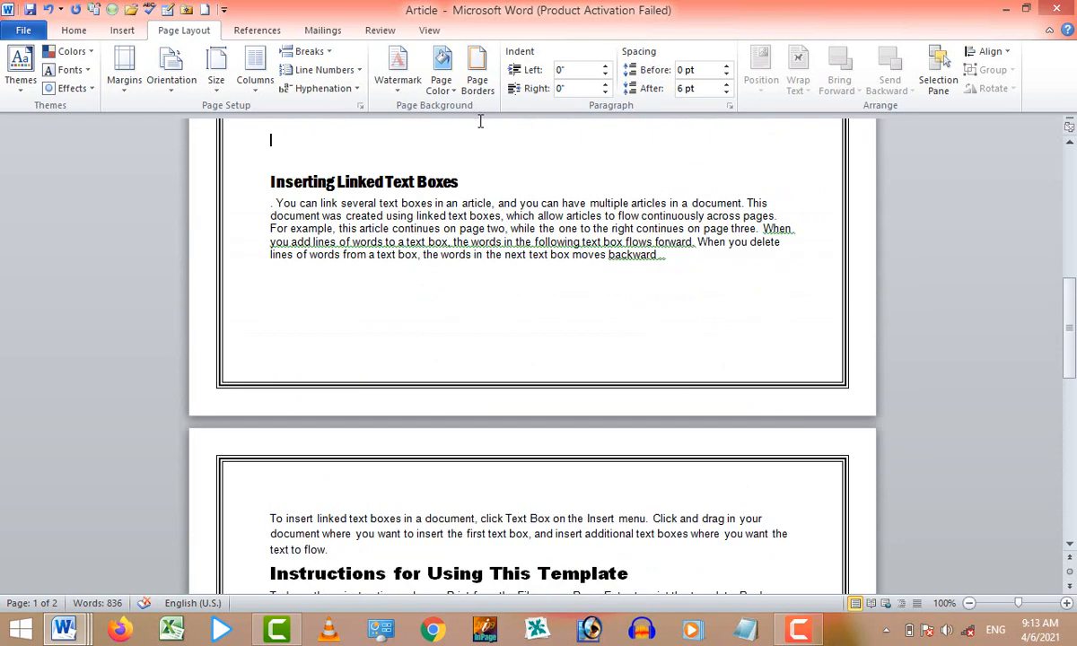
click(478, 81)
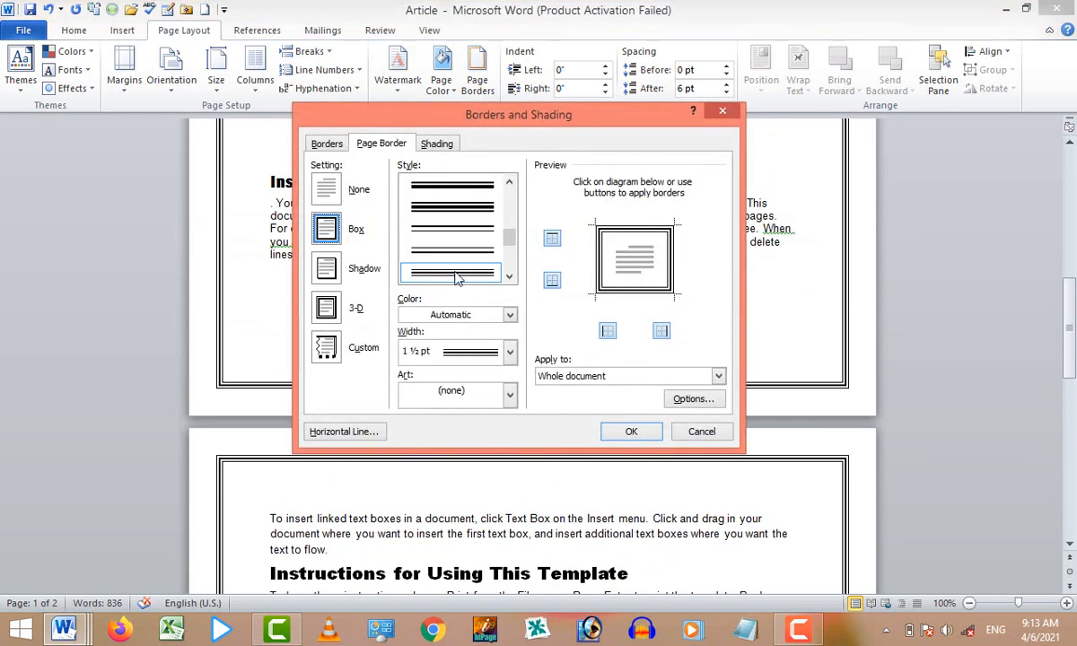
click(328, 268)
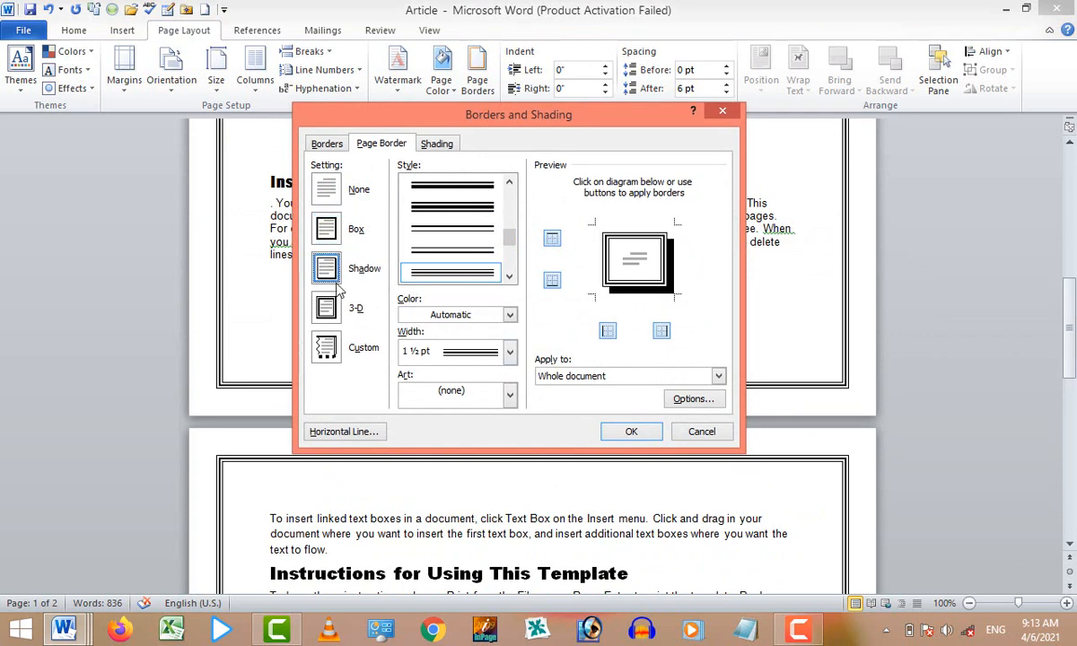
click(633, 434)
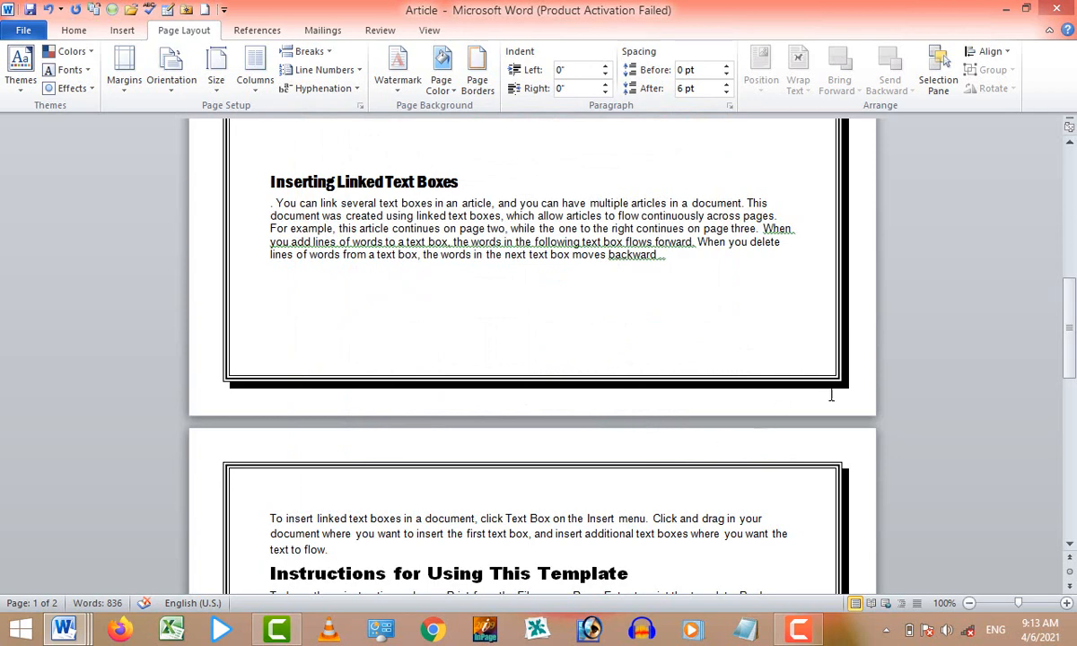
drag(1074, 335, 1070, 211)
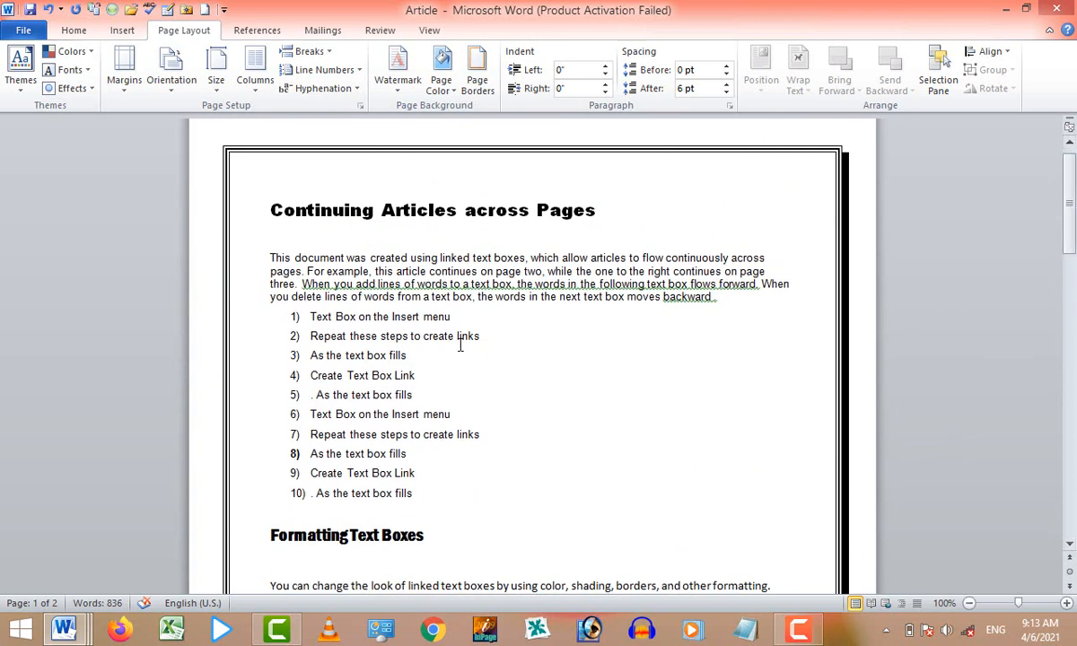
Set the page color to the standard light blue
click(461, 208)
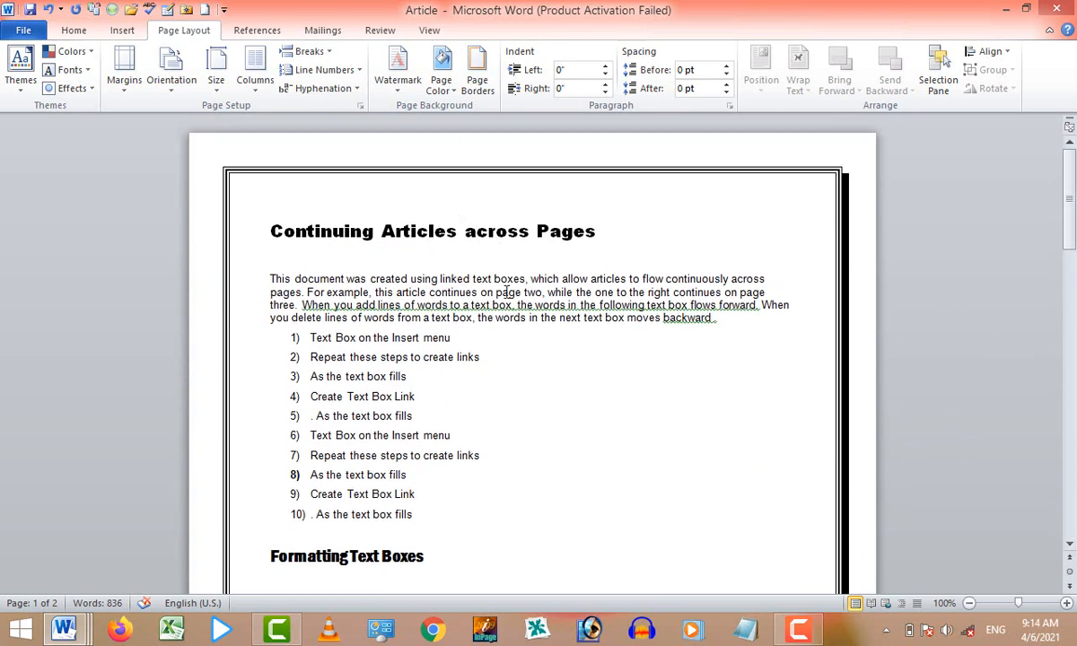
scroll(503, 287, down, 3)
scroll(513, 296, up, 3)
click(440, 95)
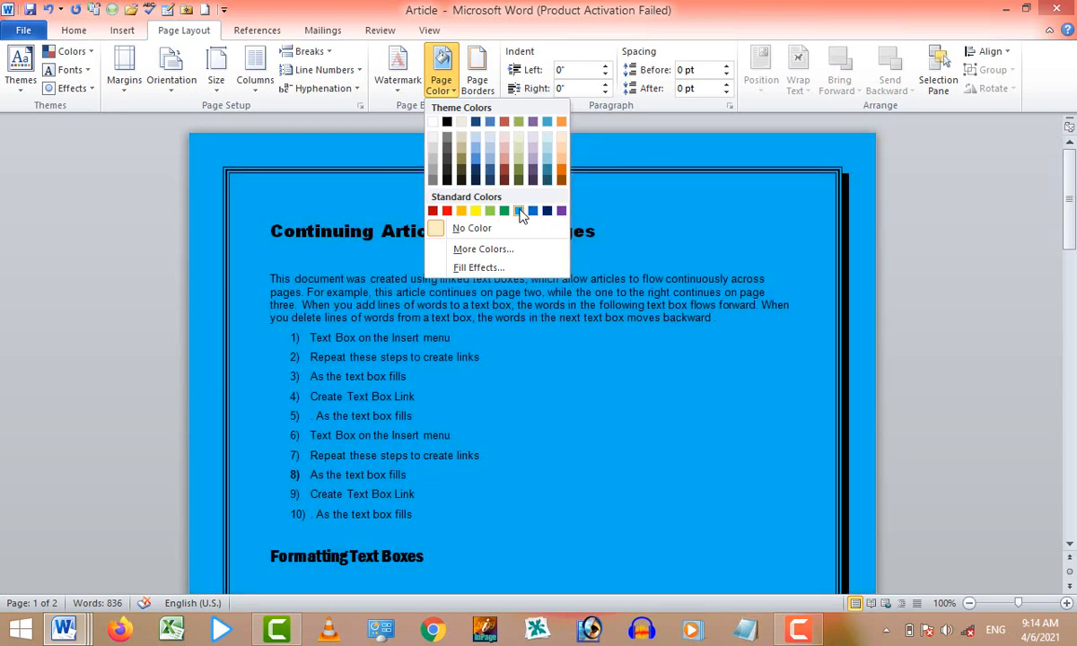
click(518, 212)
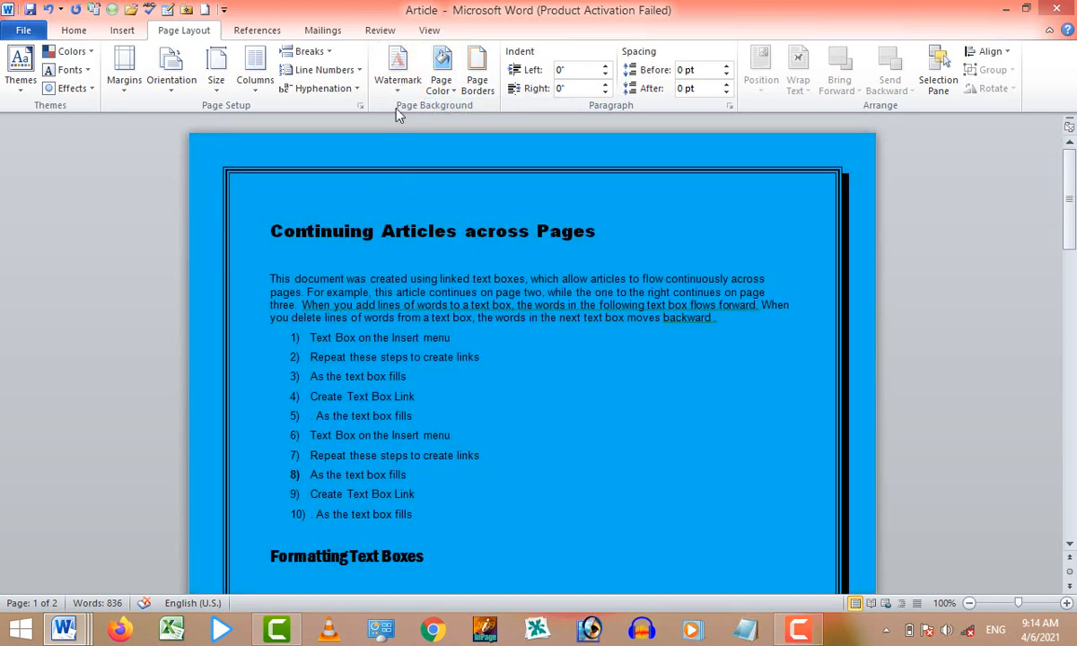
Browse the built-in watermark designs, open the custom watermark settings and choose a picture watermark
click(401, 80)
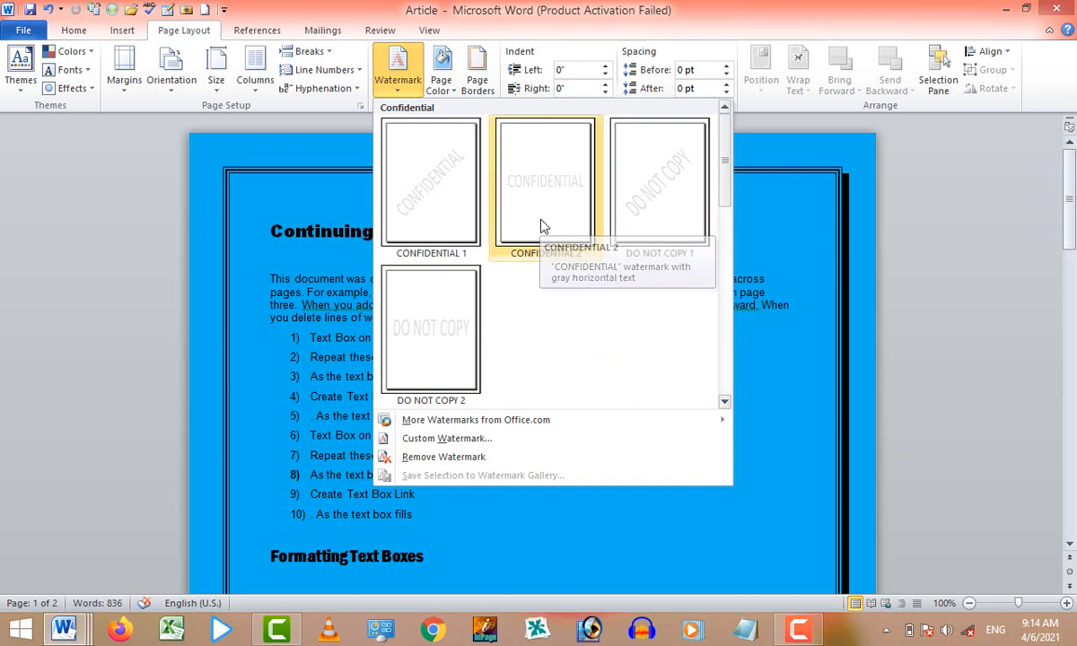
scroll(552, 280, down, 3)
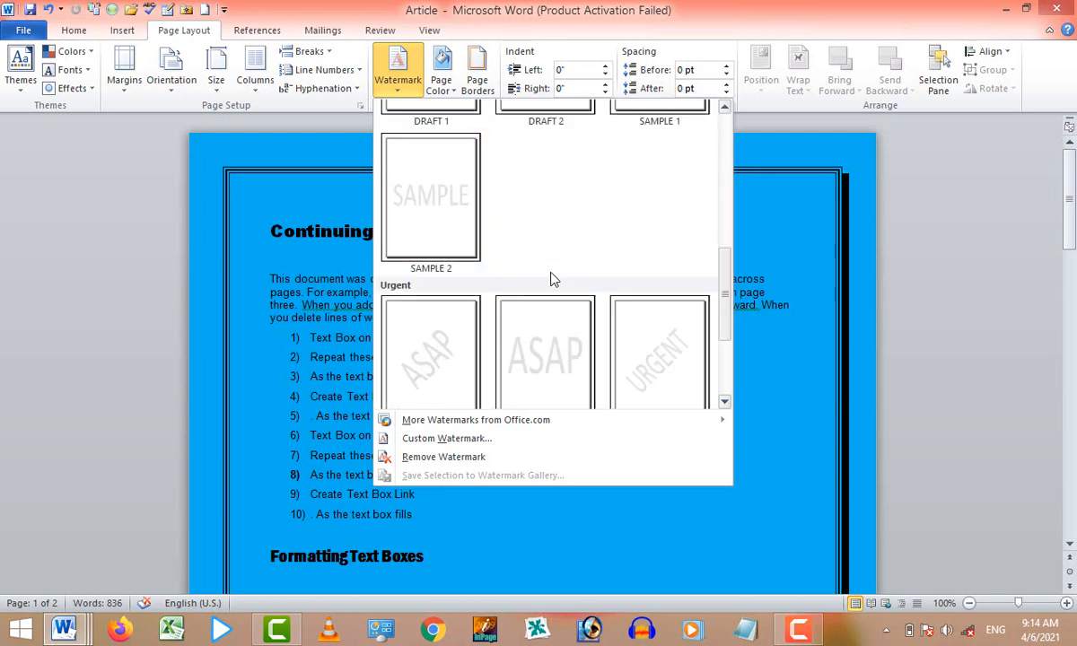
scroll(553, 280, down, 3)
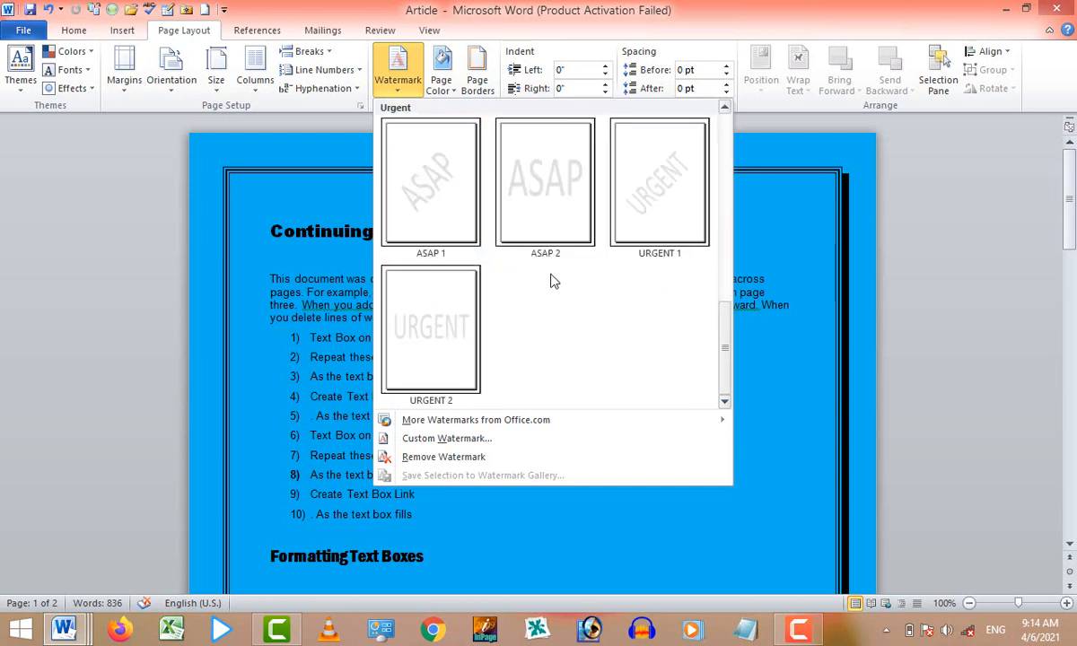
click(472, 439)
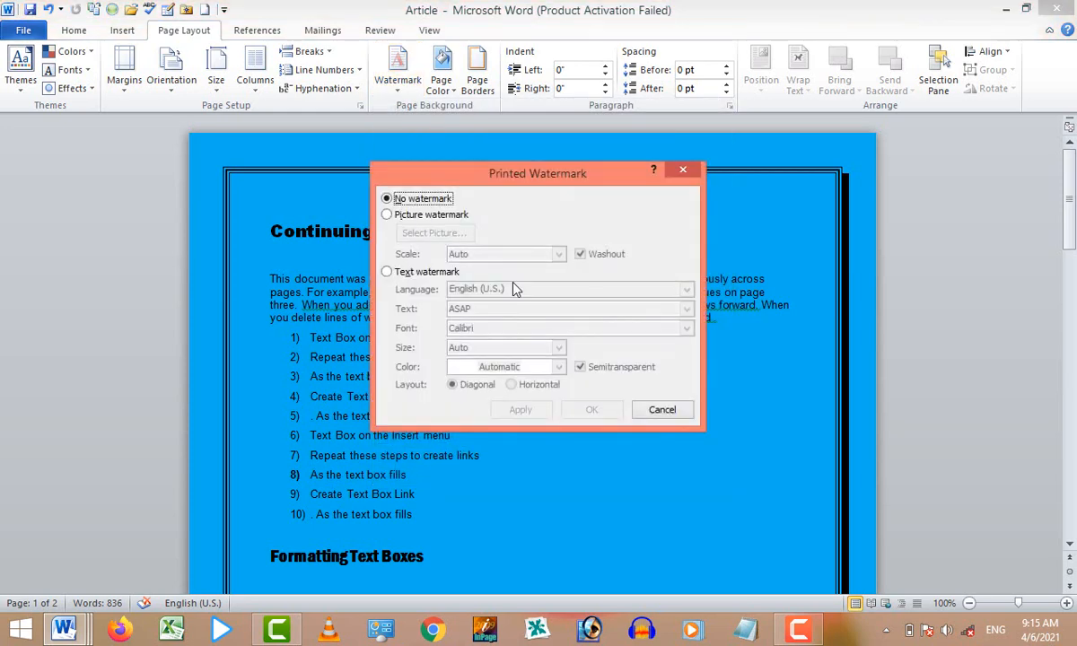
click(411, 220)
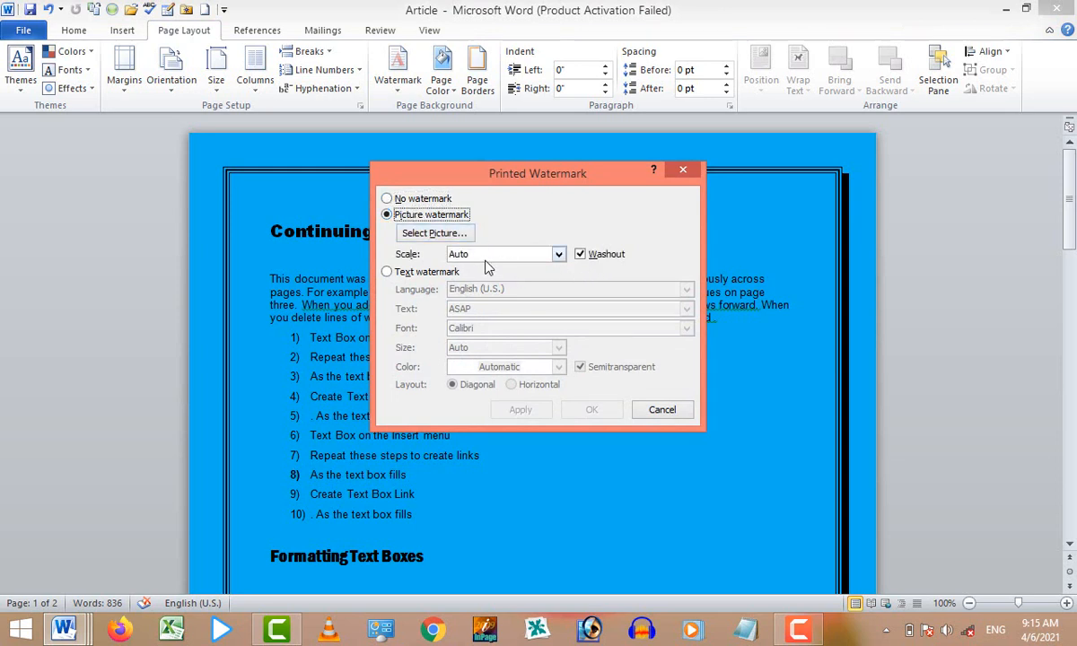
Use the "ms word" picture from the Desktop as the washed-out watermark with Auto scale, and check it on the pages
click(440, 231)
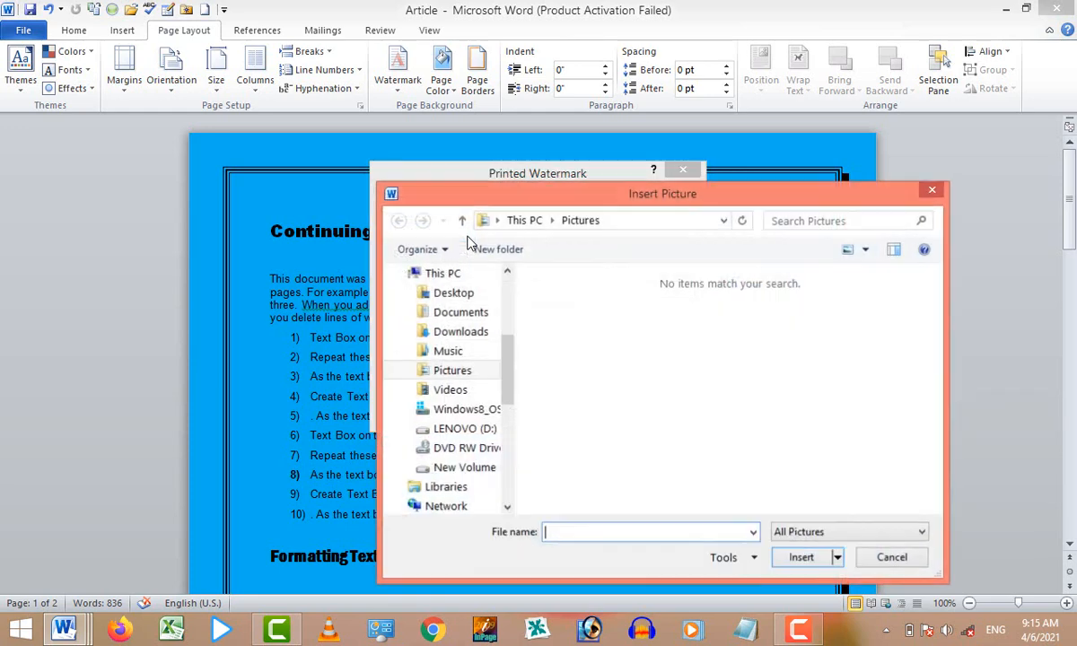
click(449, 293)
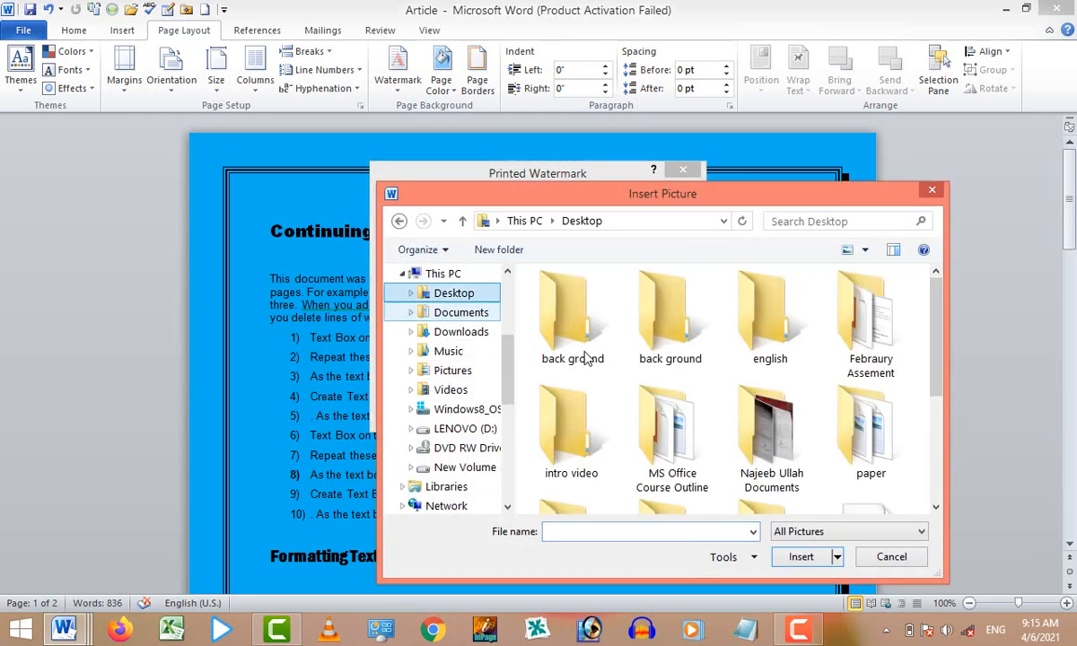
drag(935, 345, 937, 444)
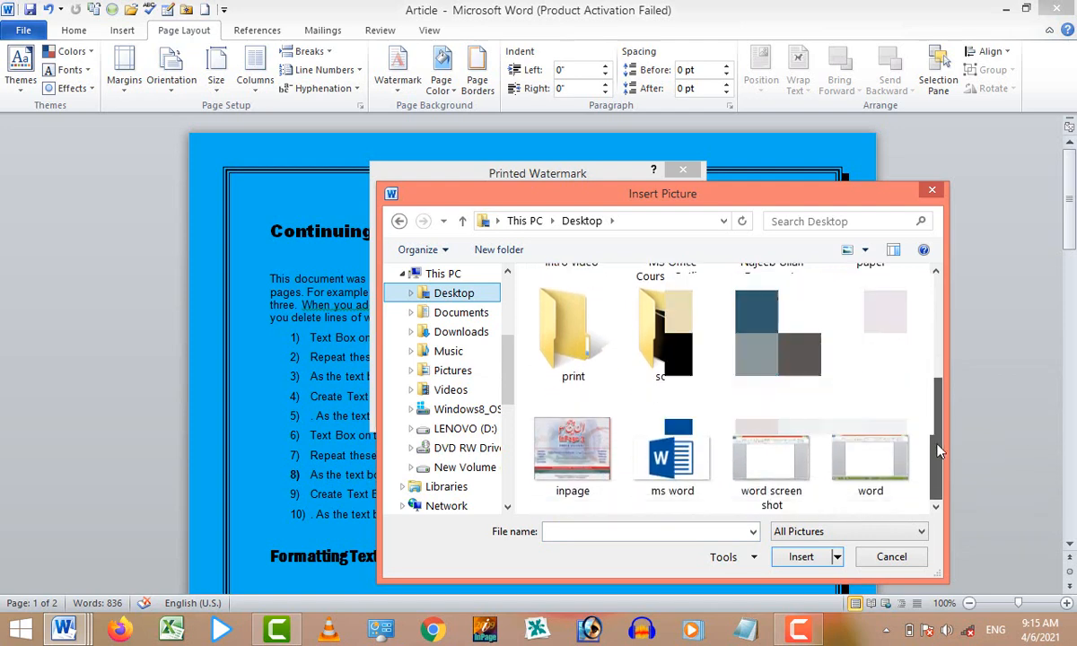
double_click(682, 458)
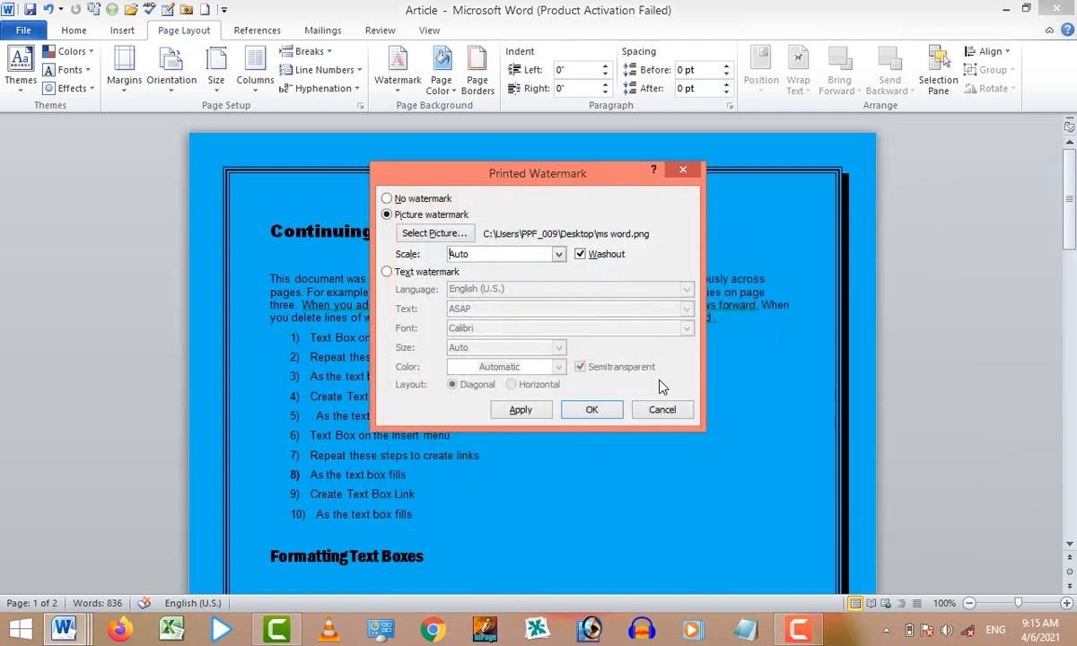
click(588, 410)
scroll(625, 377, down, 15)
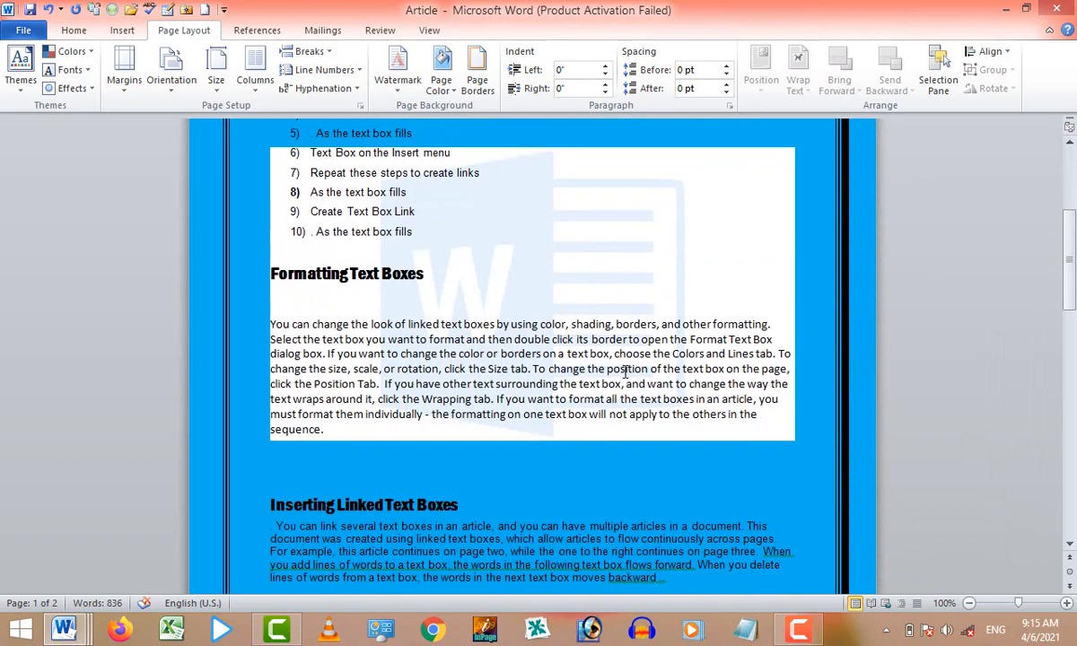
scroll(619, 369, down, 10)
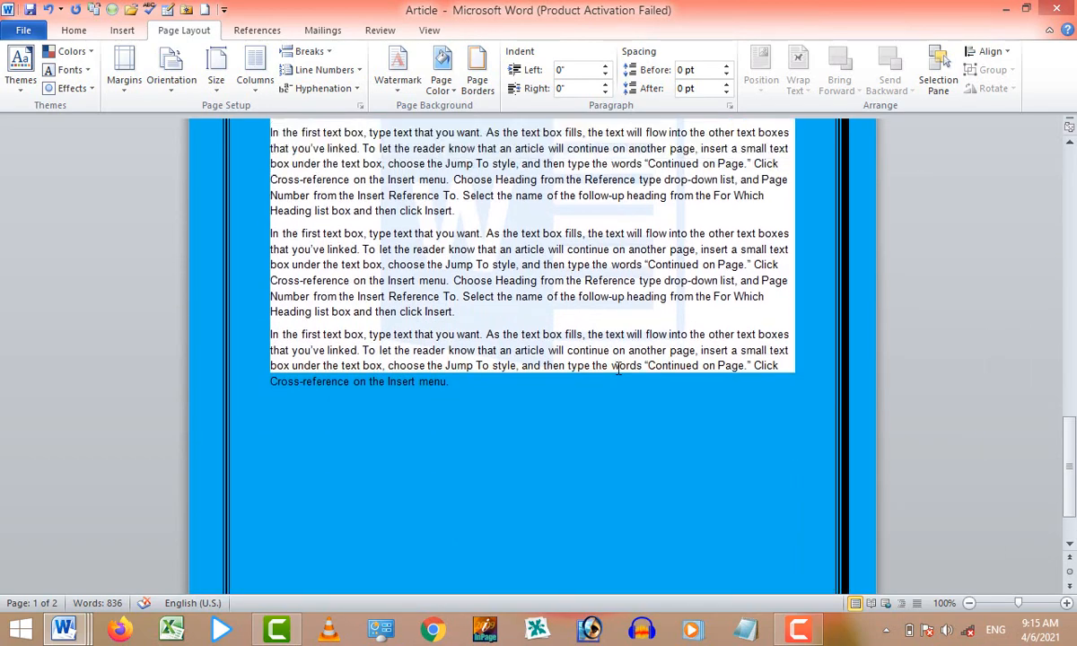
scroll(617, 367, up, 14)
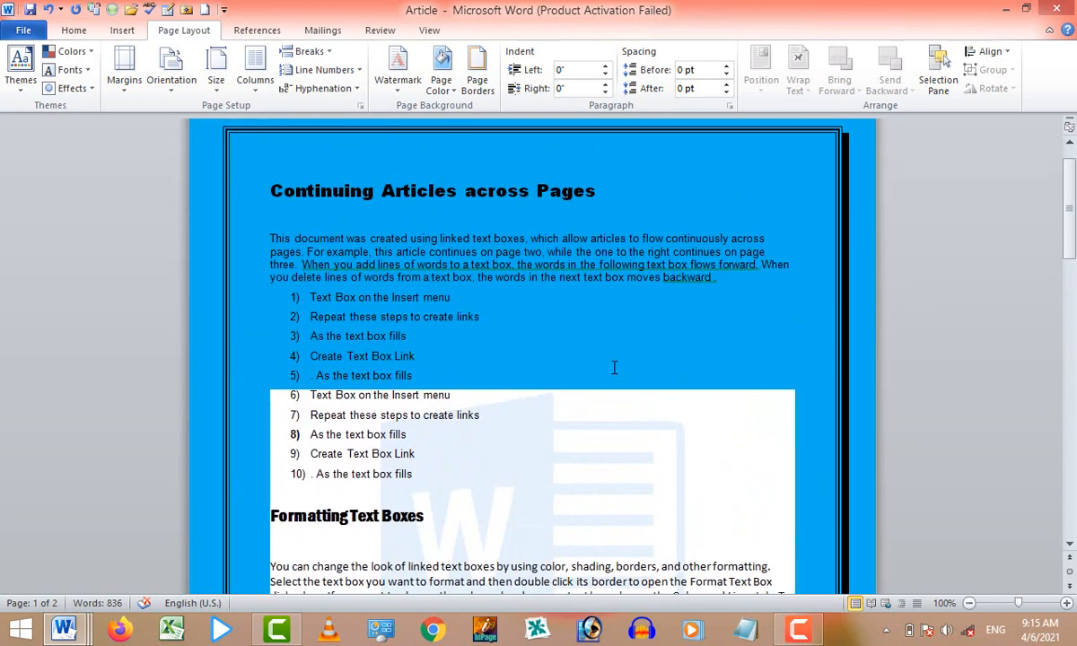
Remove the picture watermark and apply the built-in "DO NOT COPY 1" watermark to the pages
click(401, 60)
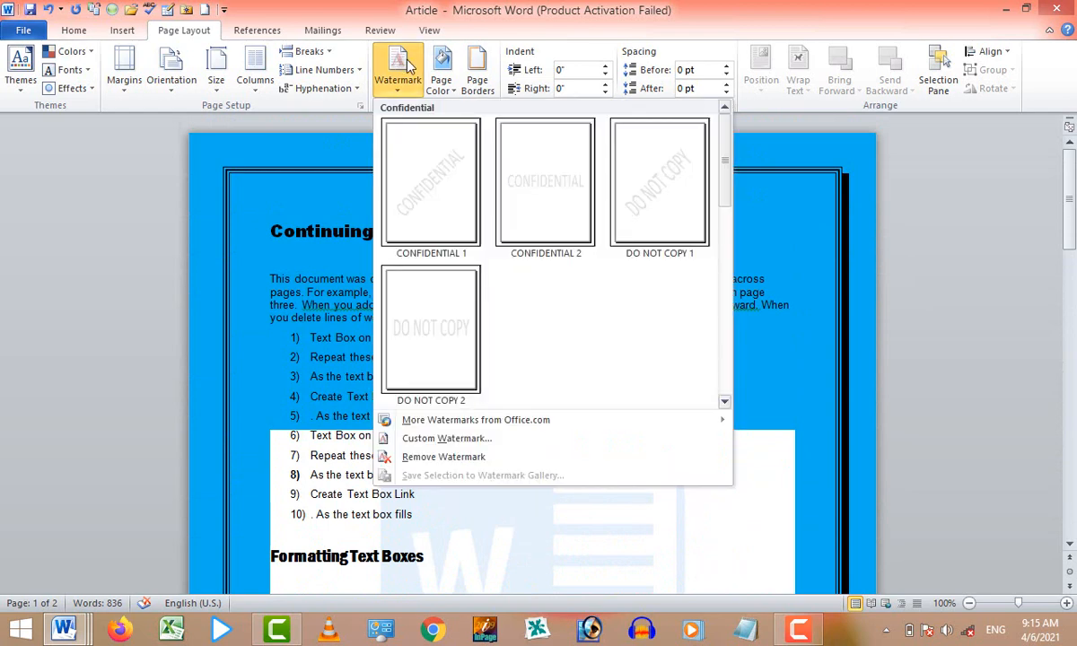
click(448, 458)
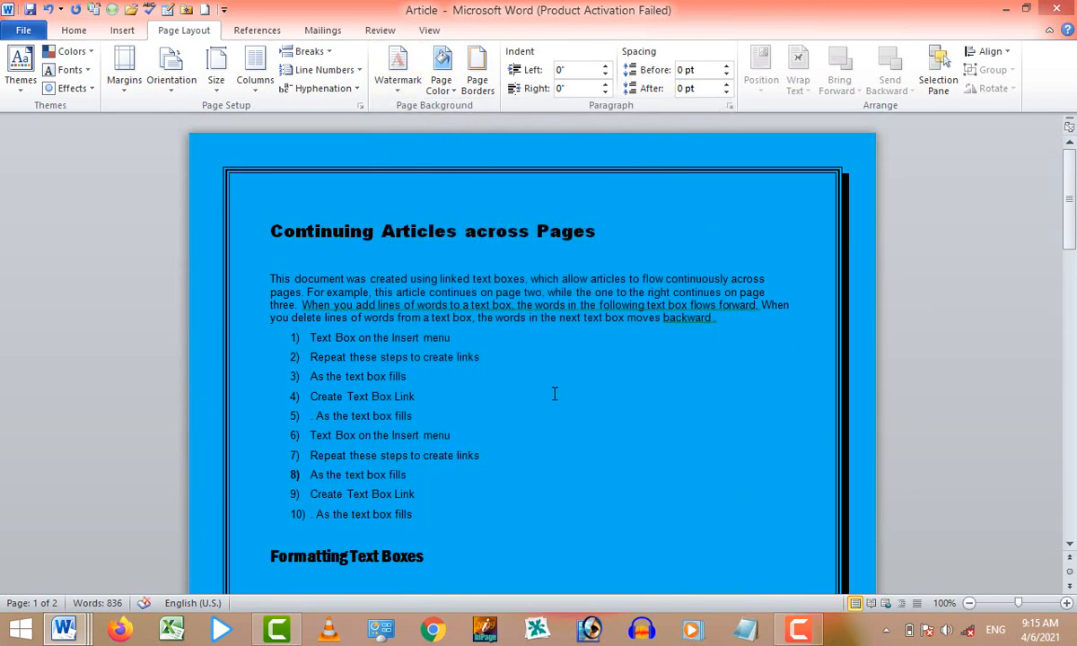
click(397, 67)
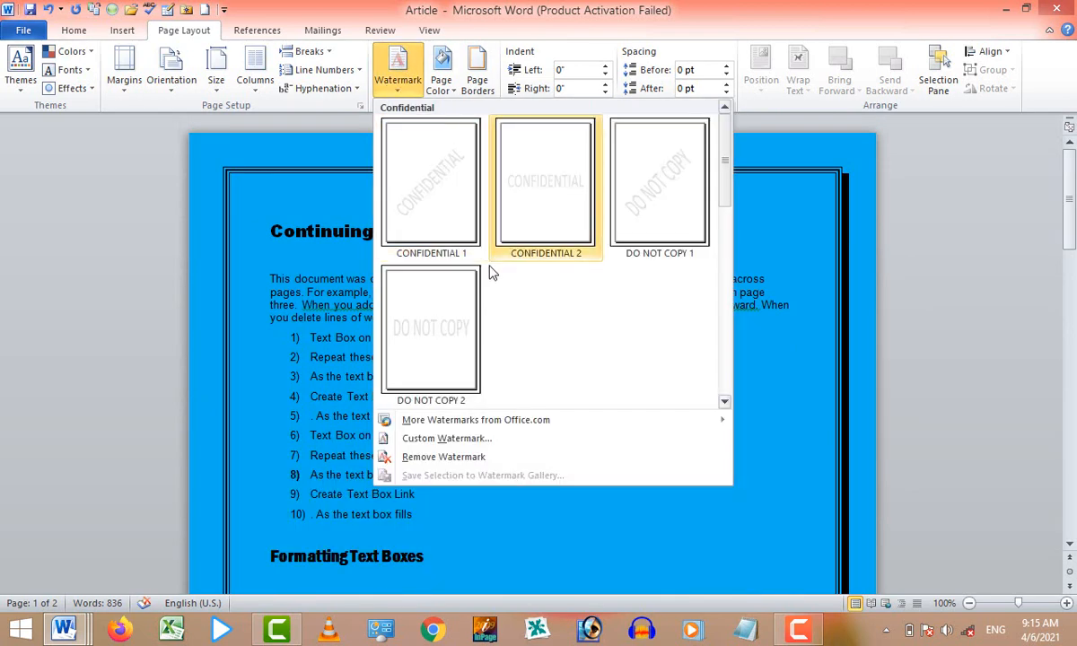
click(670, 185)
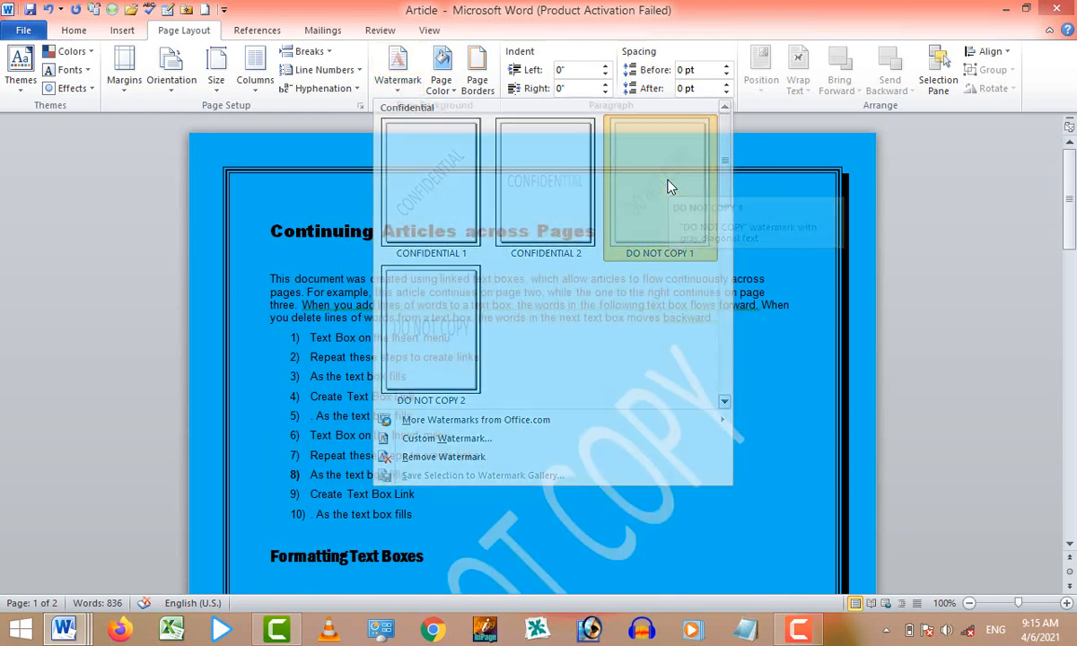
scroll(595, 317, down, 2)
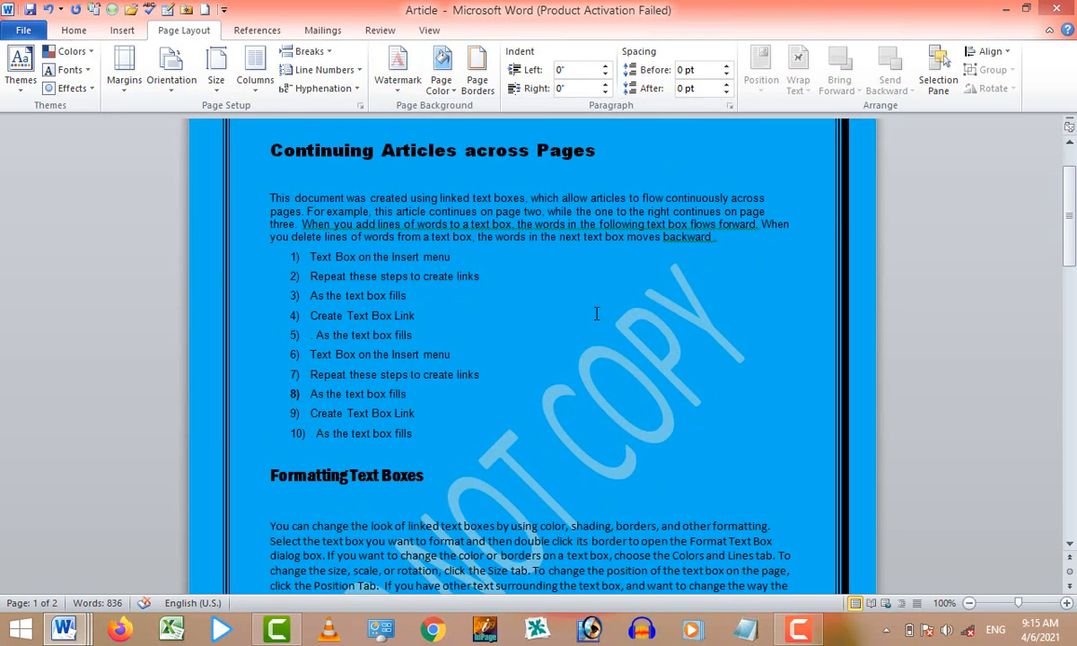
scroll(596, 314, down, 4)
scroll(616, 256, down, 15)
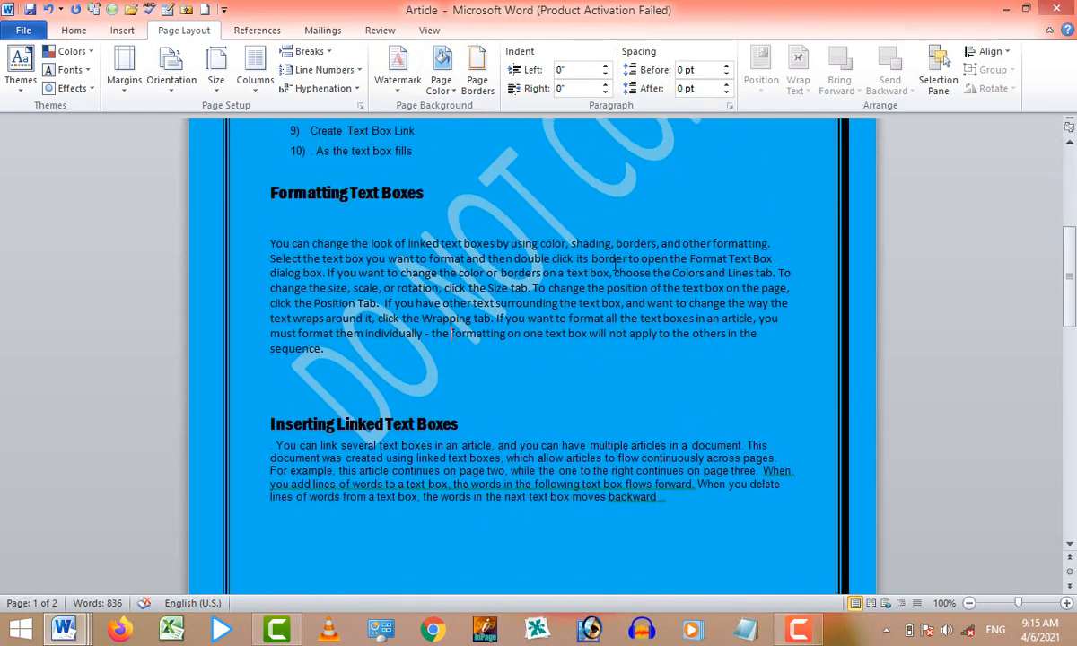
Replace the watermark with the custom text "ASAN TECHNOLOGY", keeping the semitransparent diagonal layout, and check it on the pages
scroll(538, 341, up, 12)
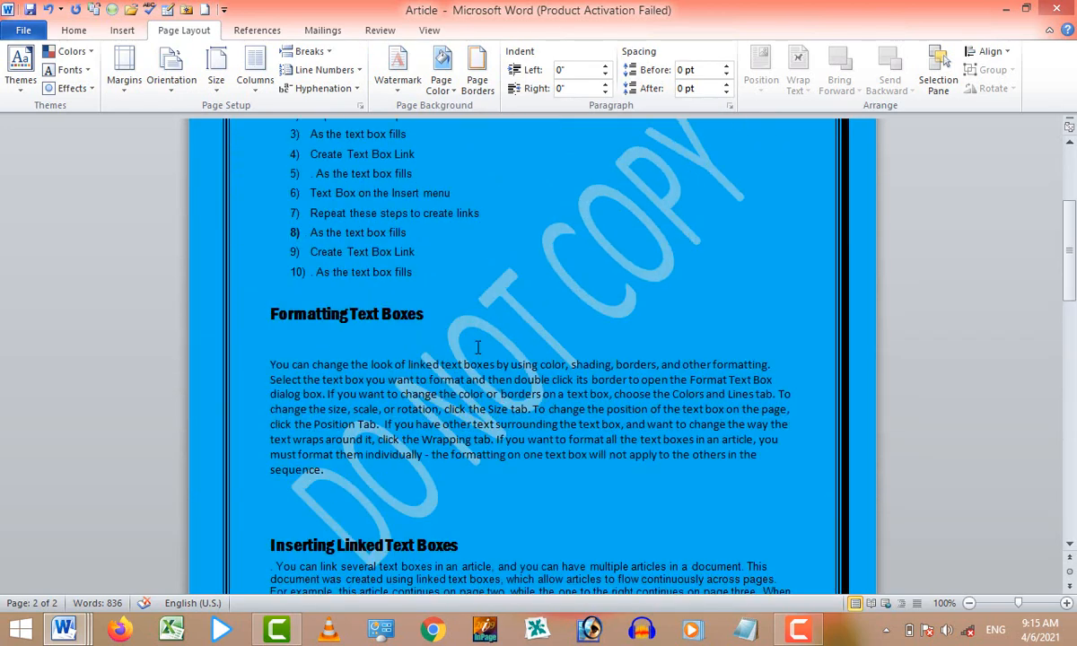
click(396, 79)
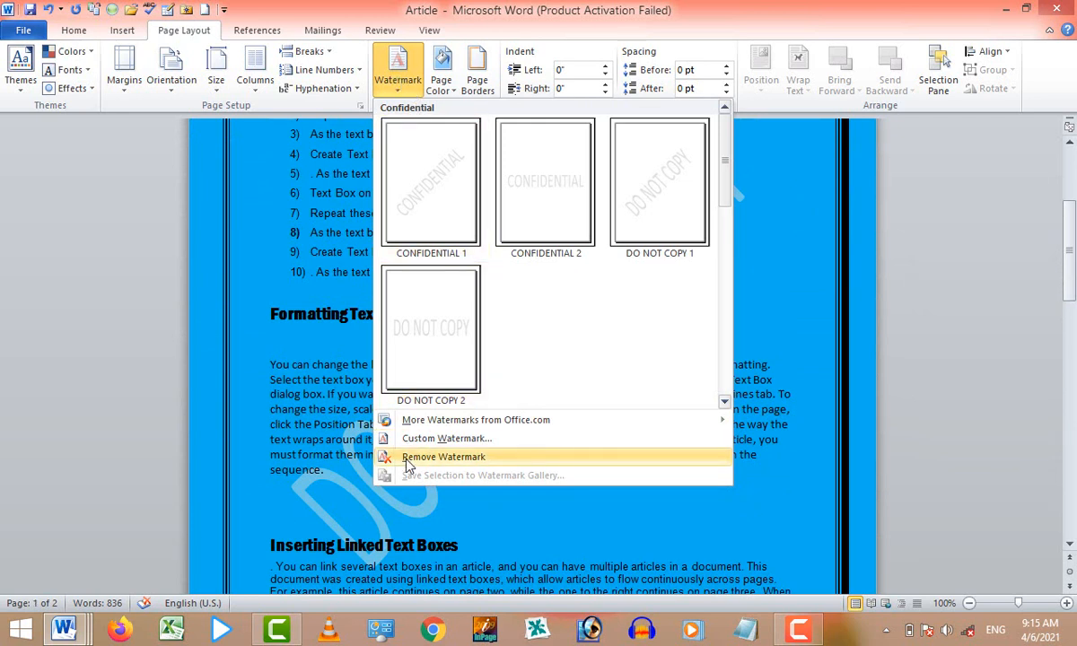
click(508, 440)
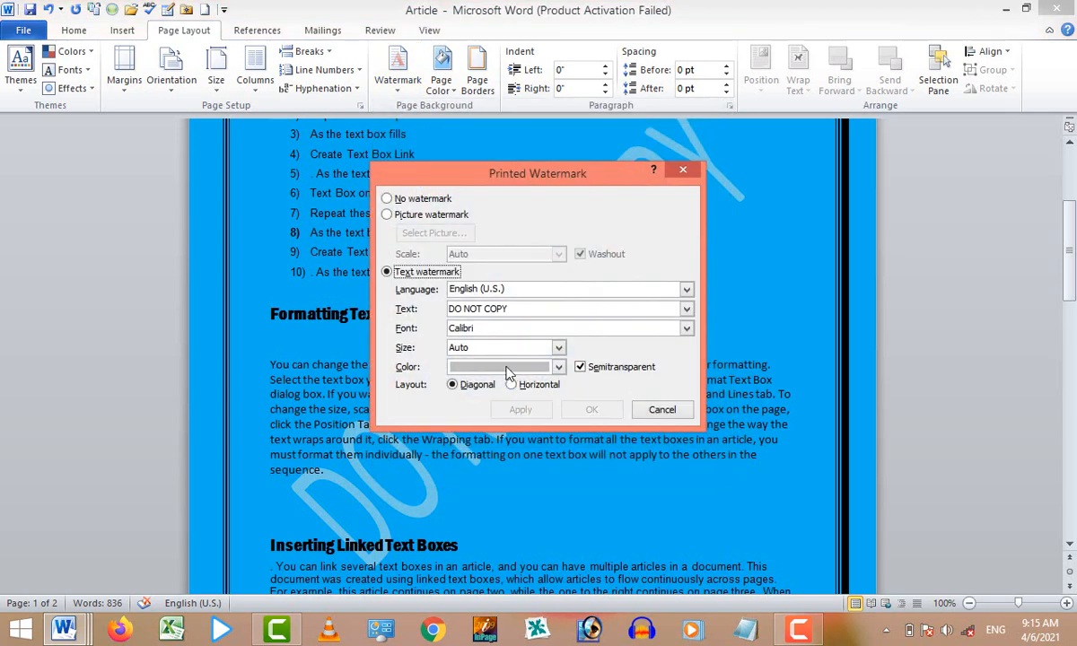
drag(512, 308, 447, 309)
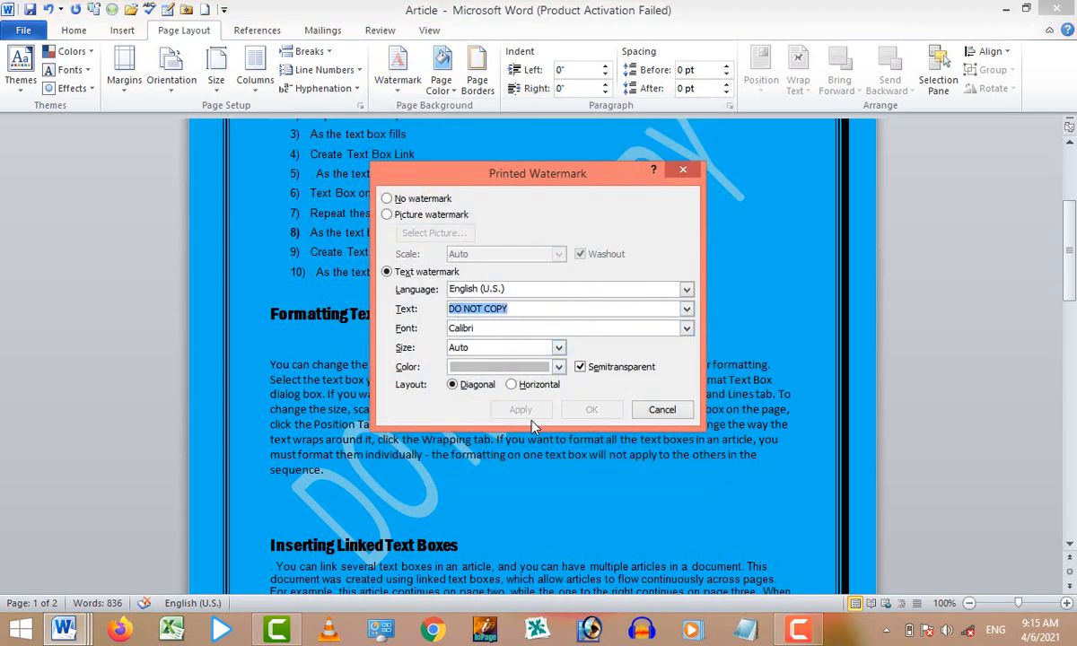
text(ASAN TECHNOLOGY)
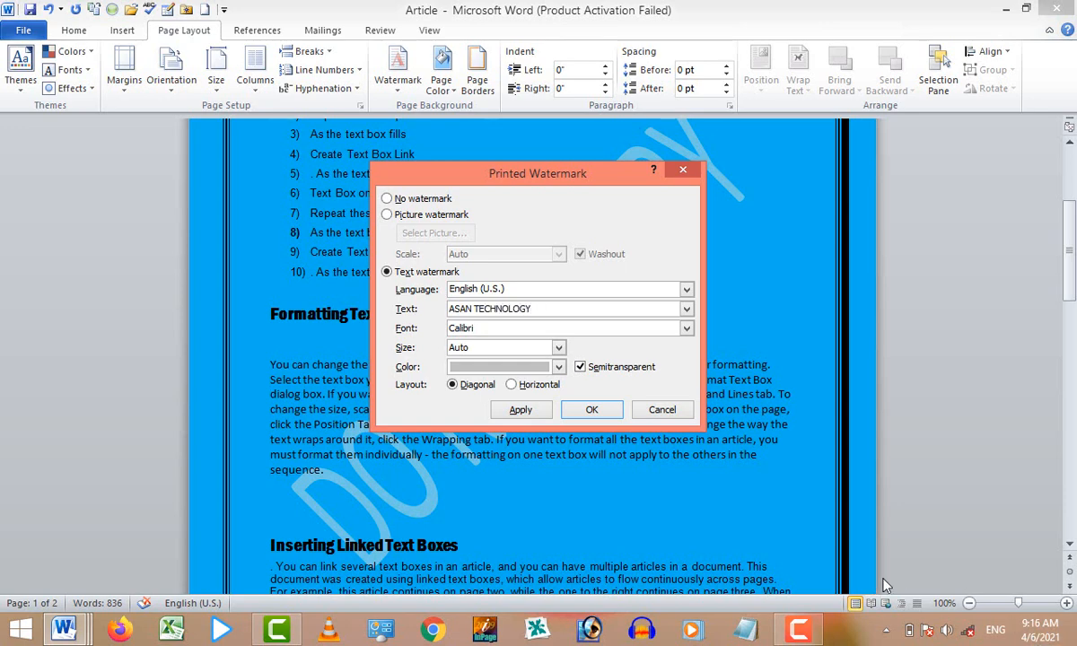
click(591, 409)
scroll(546, 339, down, 10)
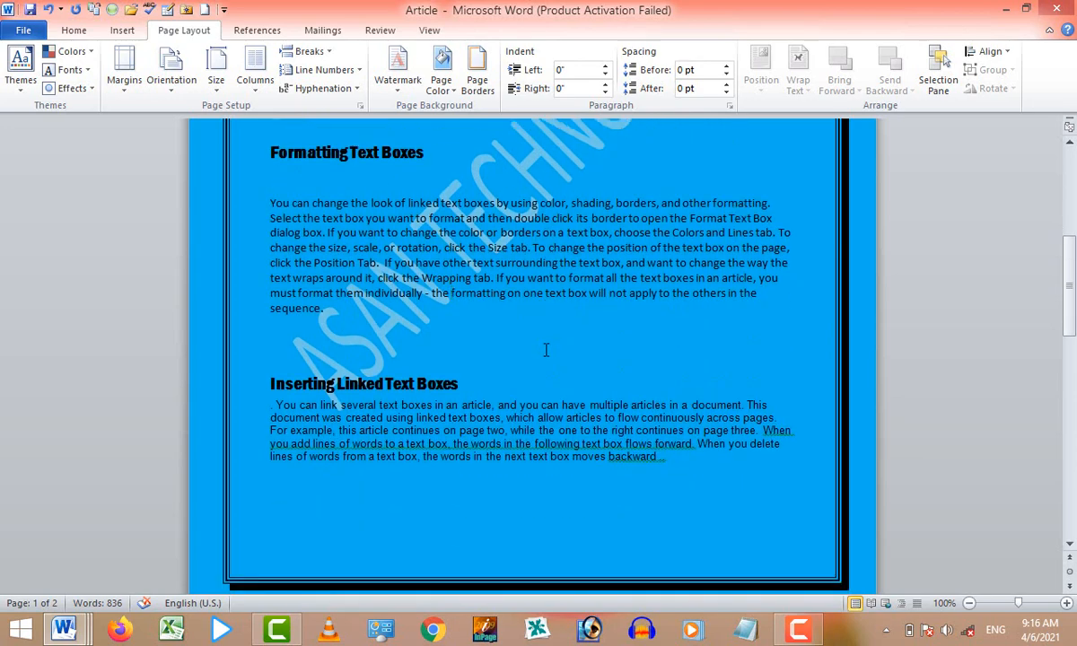
scroll(545, 360, down, 6)
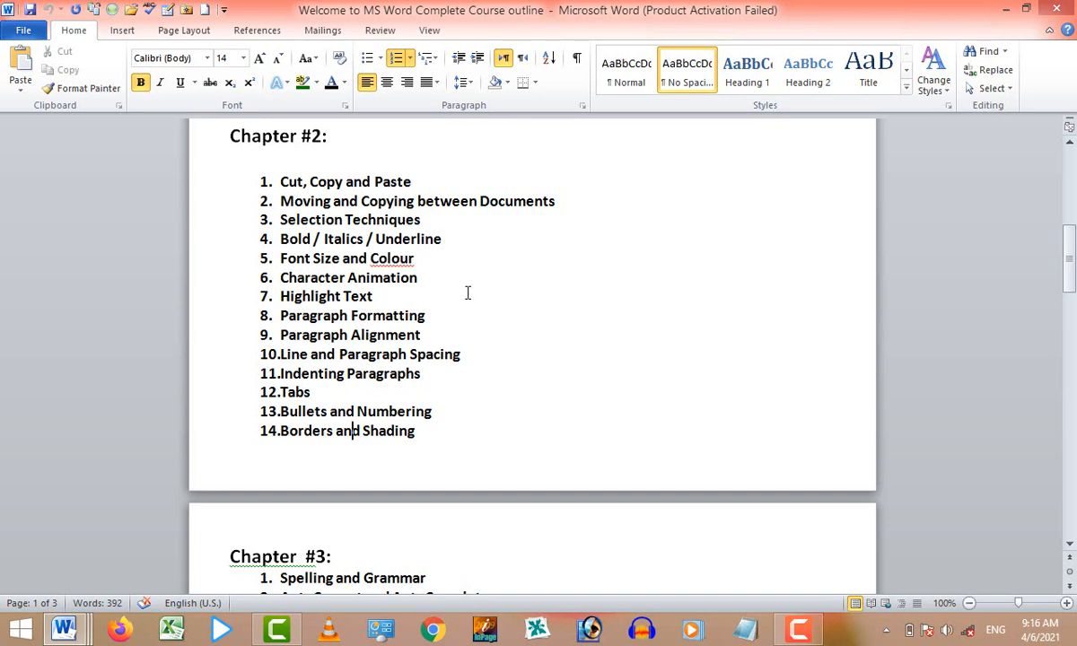
In the MS Word Complete Course outline document, review and select the Chapter #3 topics, from Spelling and Grammar to Printing Envelopes and Labels
scroll(469, 294, down, 3)
scroll(467, 291, down, 6)
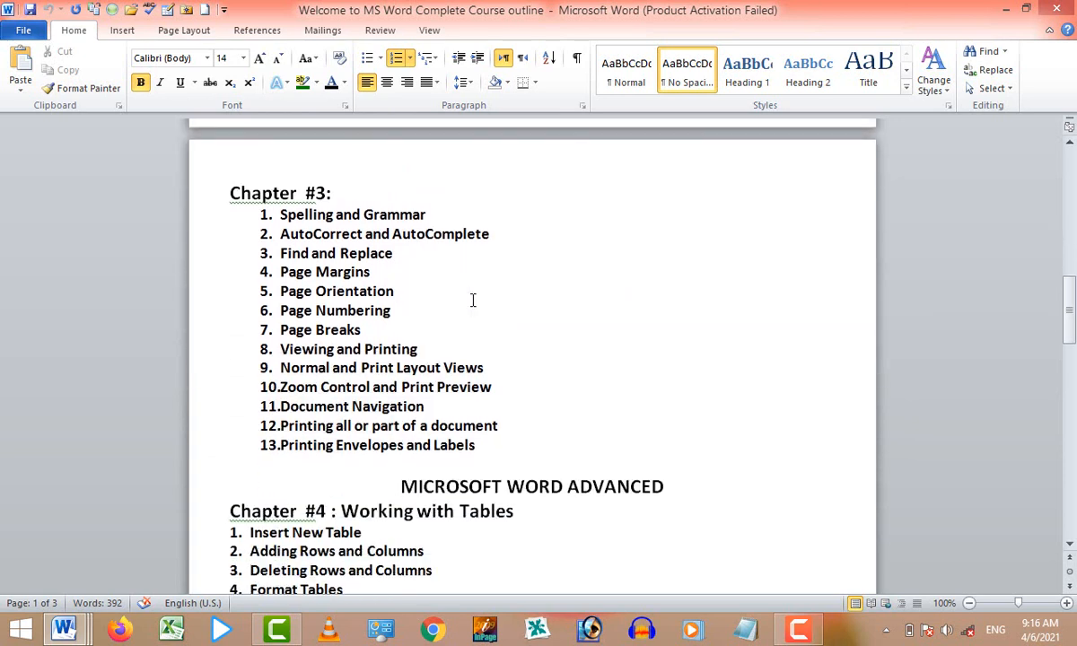
scroll(438, 304, down, 1)
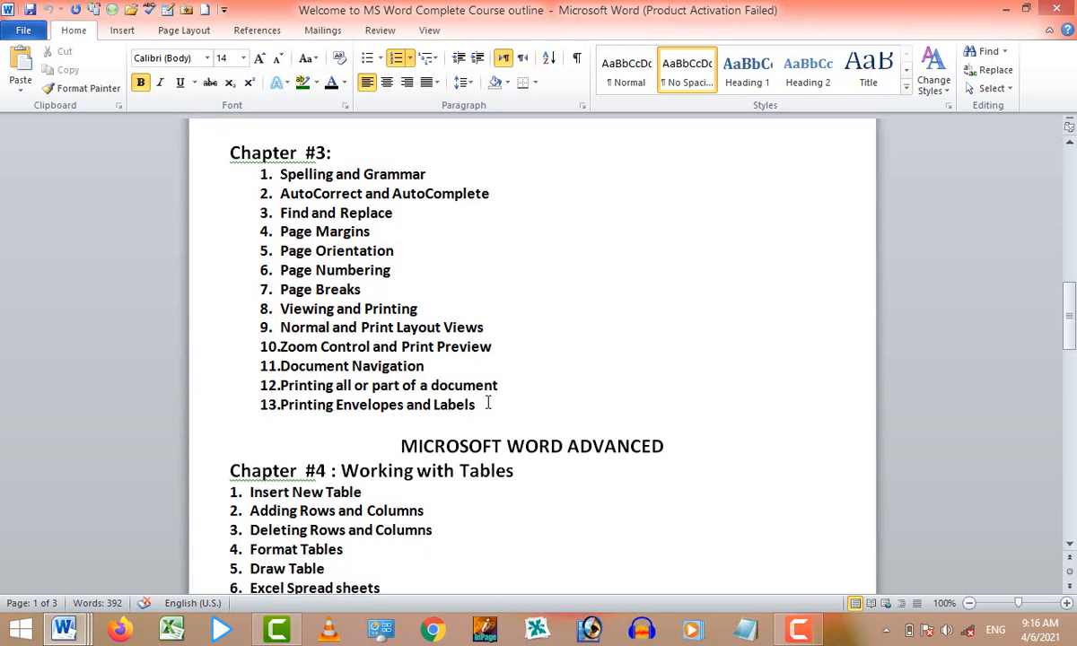
drag(482, 405, 286, 180)
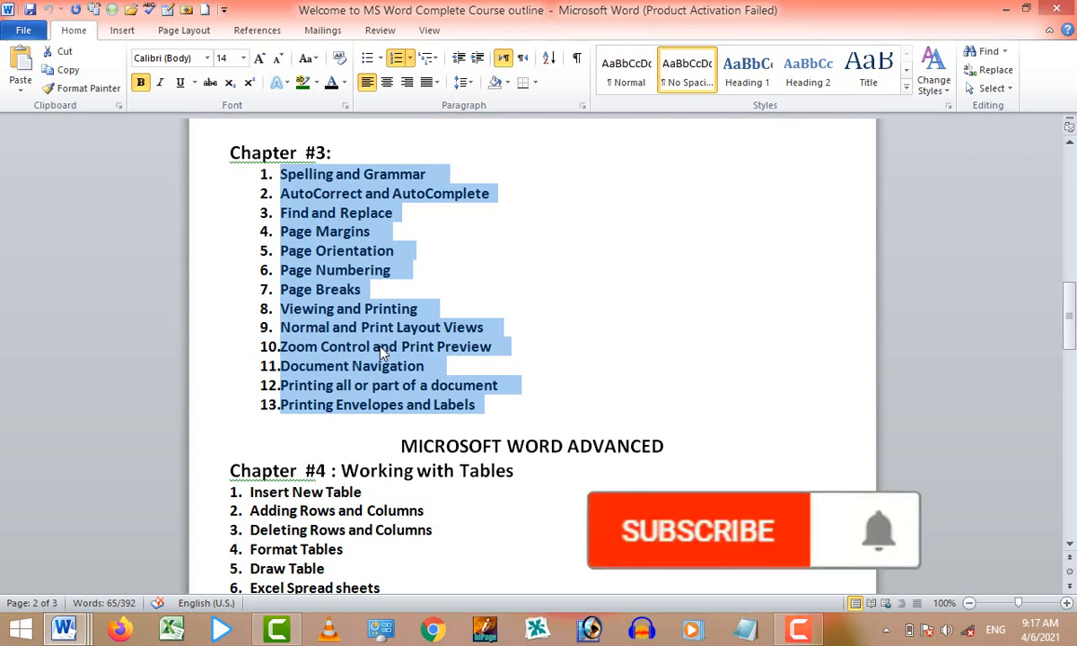
scroll(380, 354, down, 2)
scroll(380, 359, down, 1)
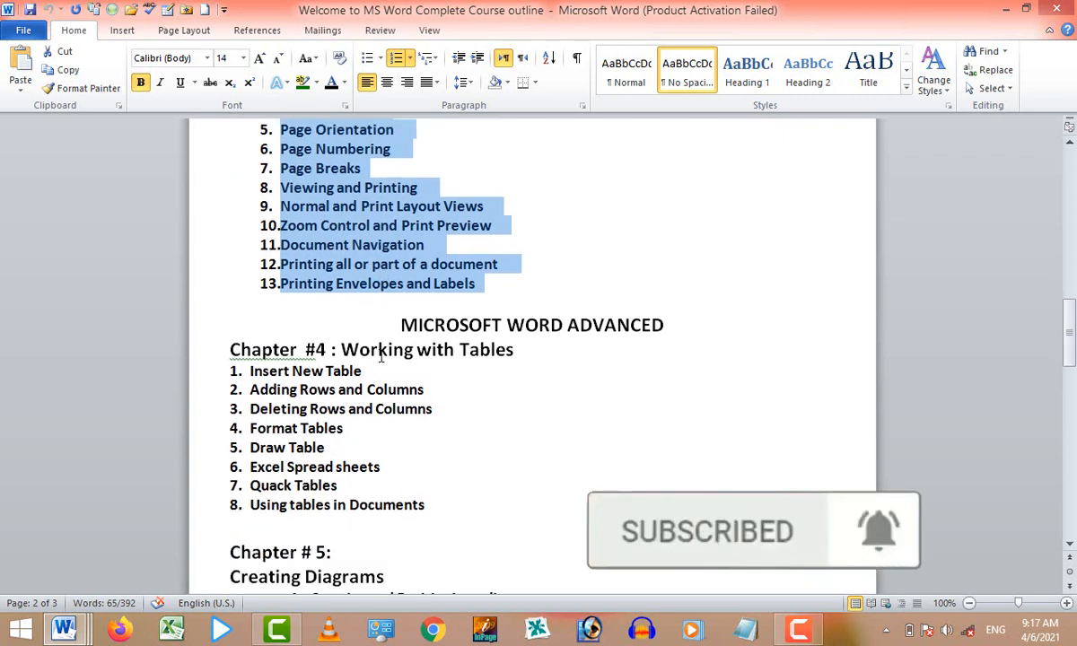
scroll(381, 355, up, 3)
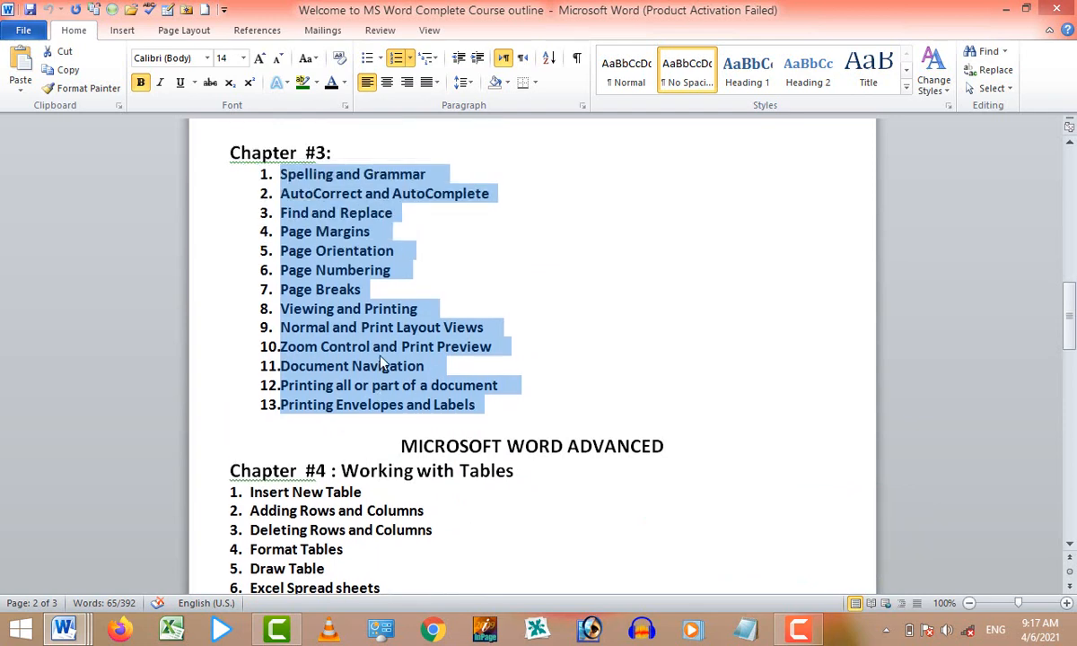